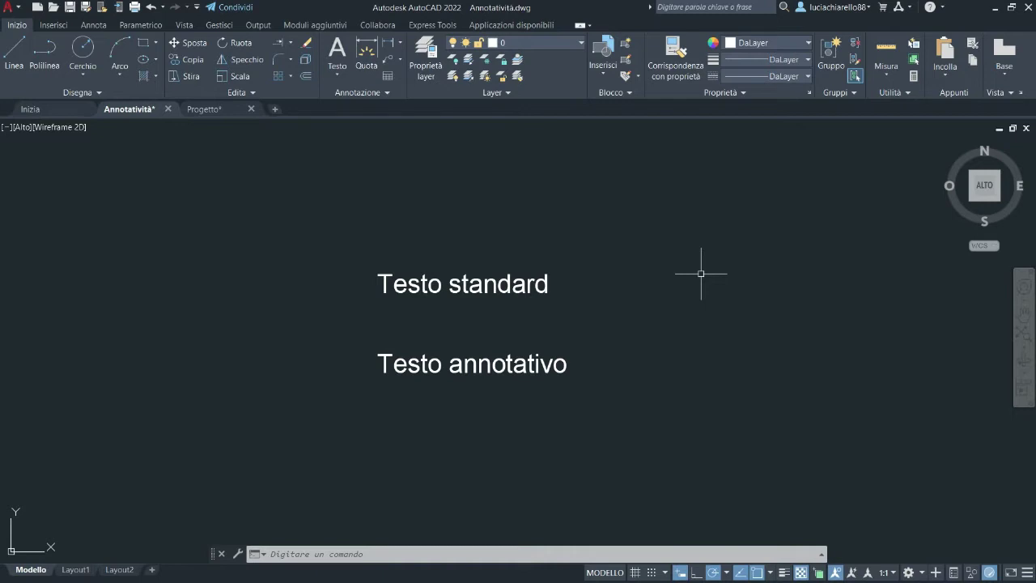
Step: Switch from model space to Layout1 to see its 1:1, 1:2 and 1:10 viewports
left_click(75, 569)
Step: Pan and zoom across the 1:1, 1:2 and 1:10 viewports, then switch to Progetto.dwg
middle_click_drag(274, 374, 282, 315)
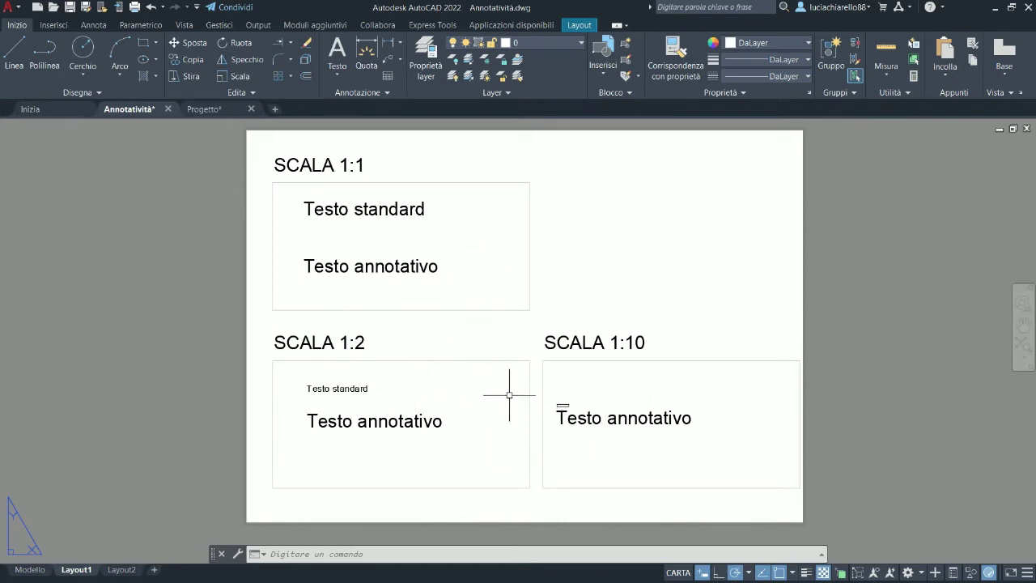
scroll(553, 412, "up", 2)
scroll(559, 416, "up", 2)
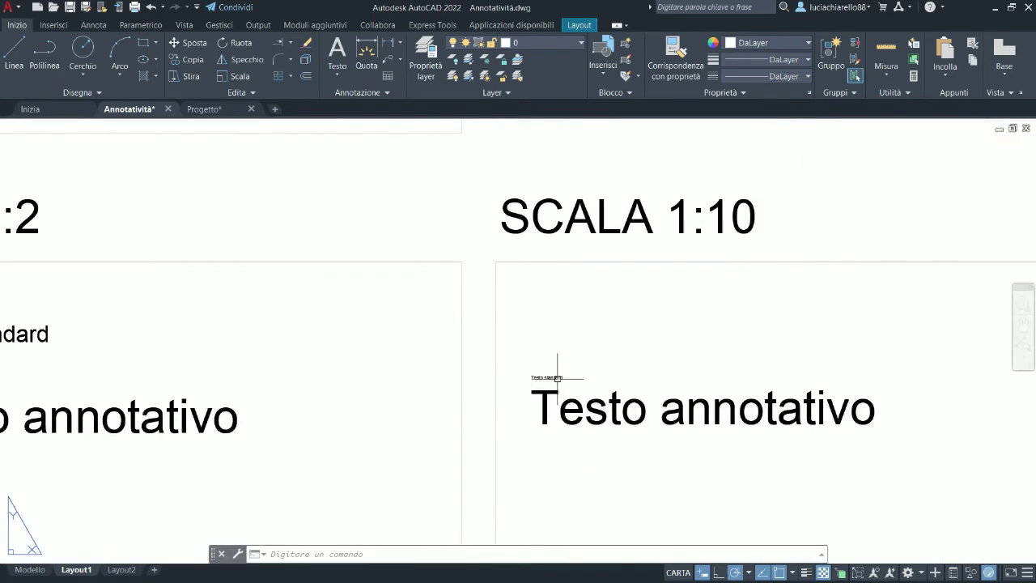
scroll(480, 370, "down", 2)
scroll(481, 365, "down", 1)
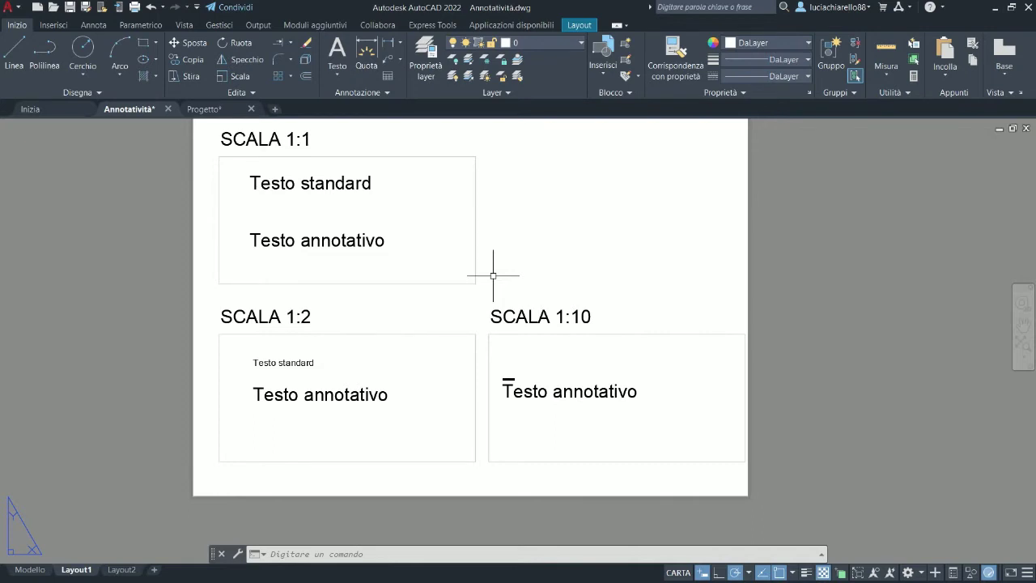
left_click(215, 111)
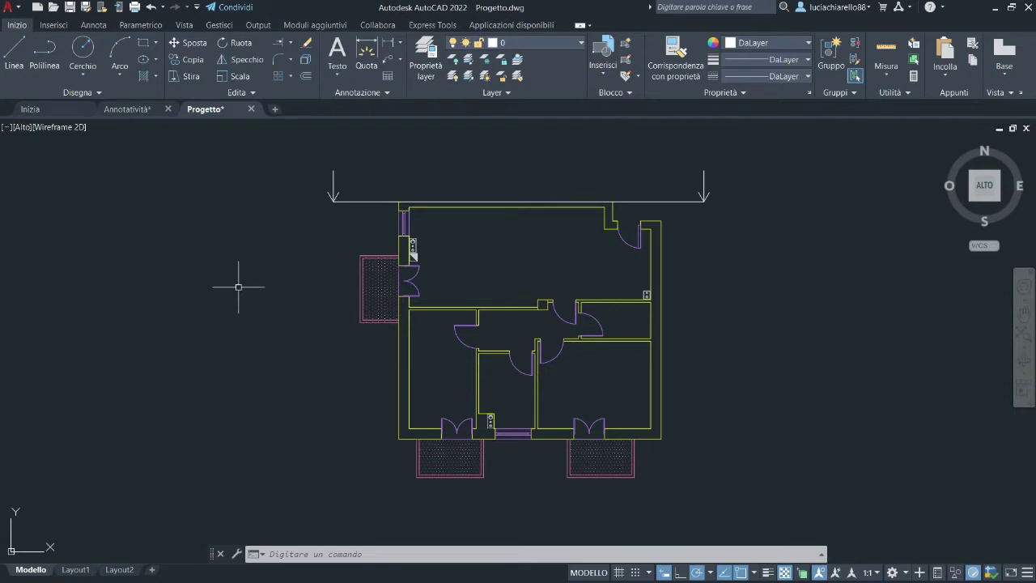
Step: Show the status-bar annotation scale list, currently set to 1:1
left_click(878, 572)
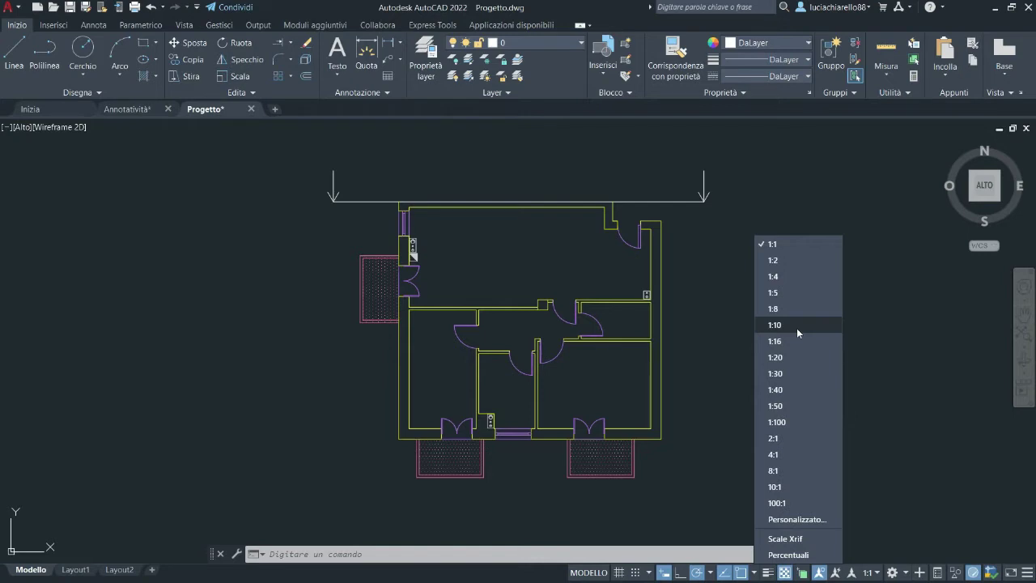
Step: Through Personalizzato, add scale '1:100 cm' with 10 paper units = 100 drawing units
left_click(797, 520)
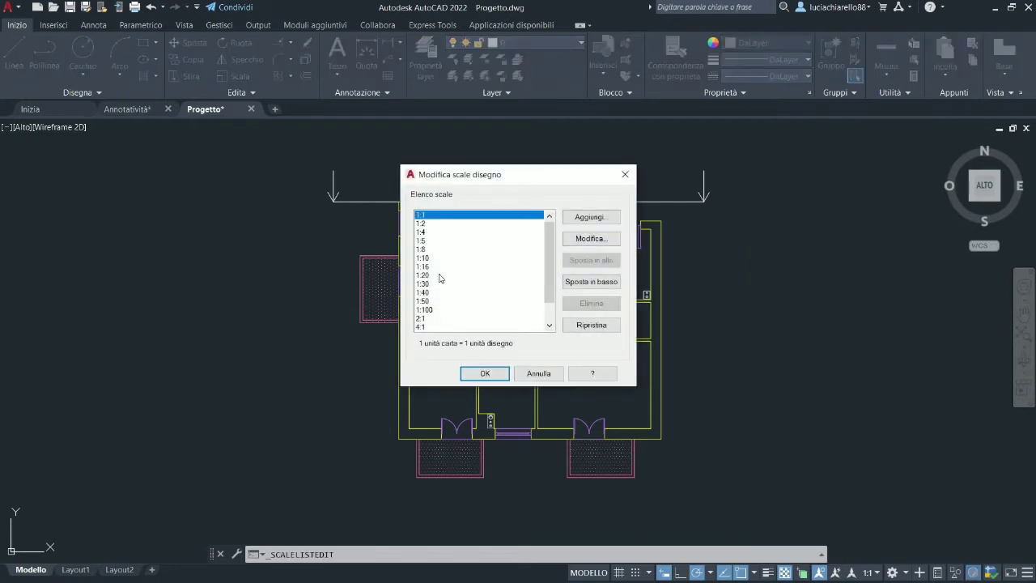
left_click(591, 218)
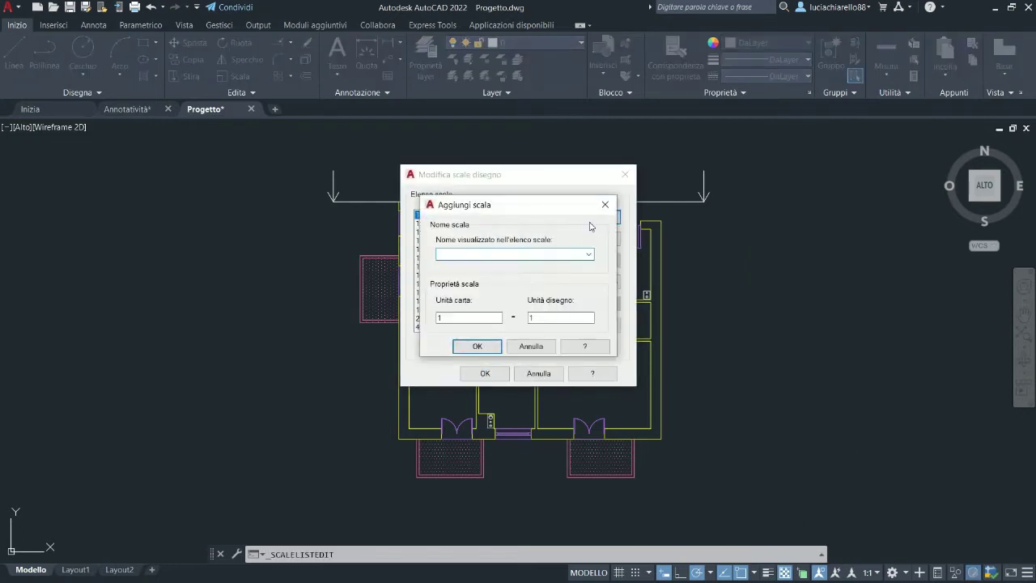
type(":100")
type(" cm")
left_click(565, 316)
type("0")
type("0")
left_click(498, 316)
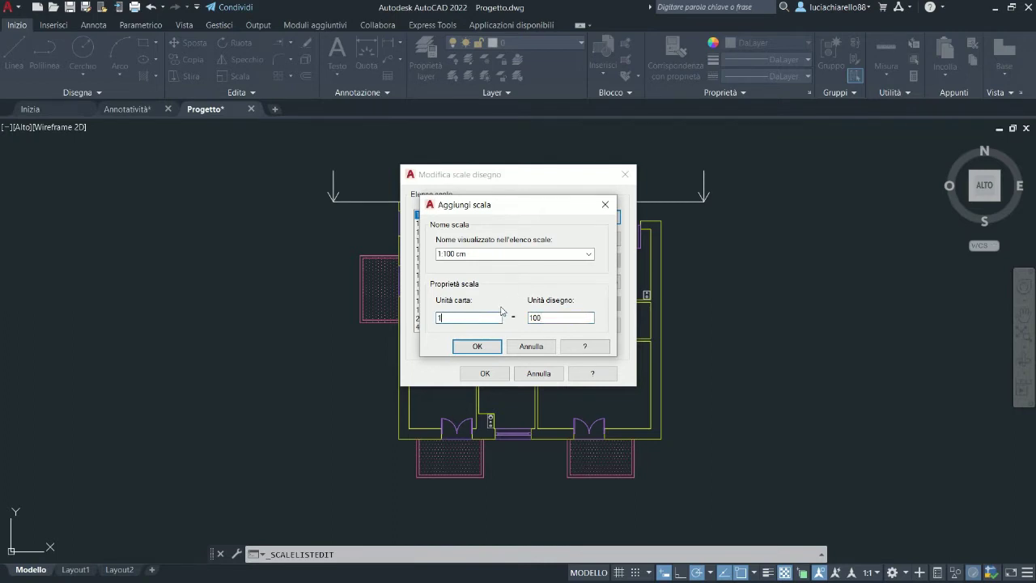
type("0")
left_click(476, 346)
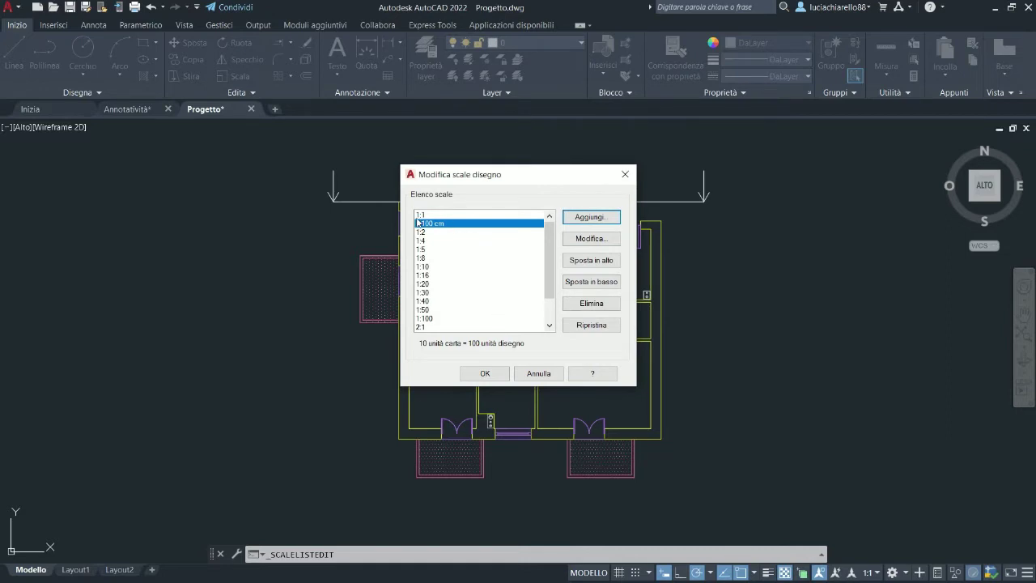
left_click(495, 380)
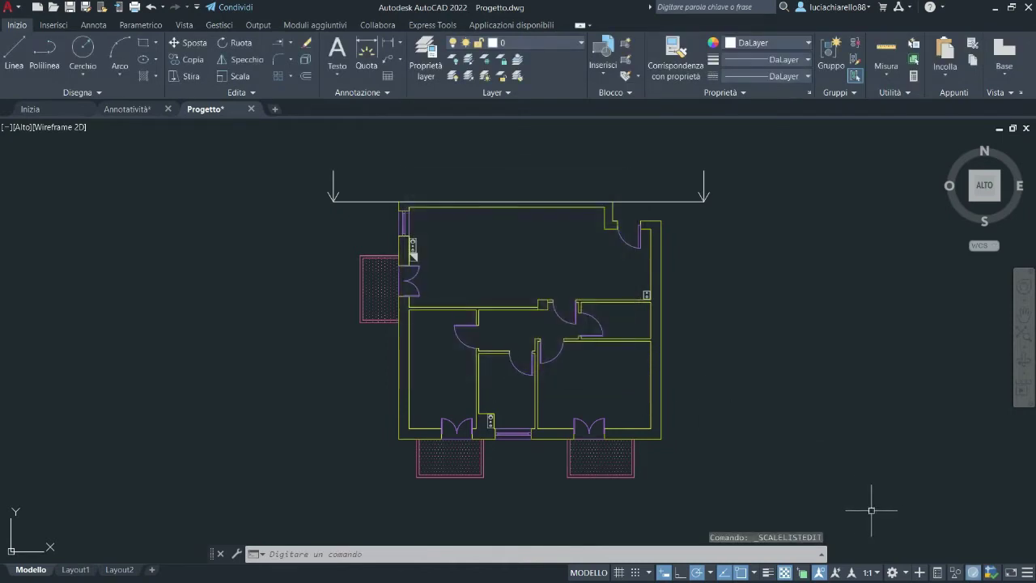
Step: Set the annotation scale to 1:10 and show the Annota ribbon tools
left_click(869, 572)
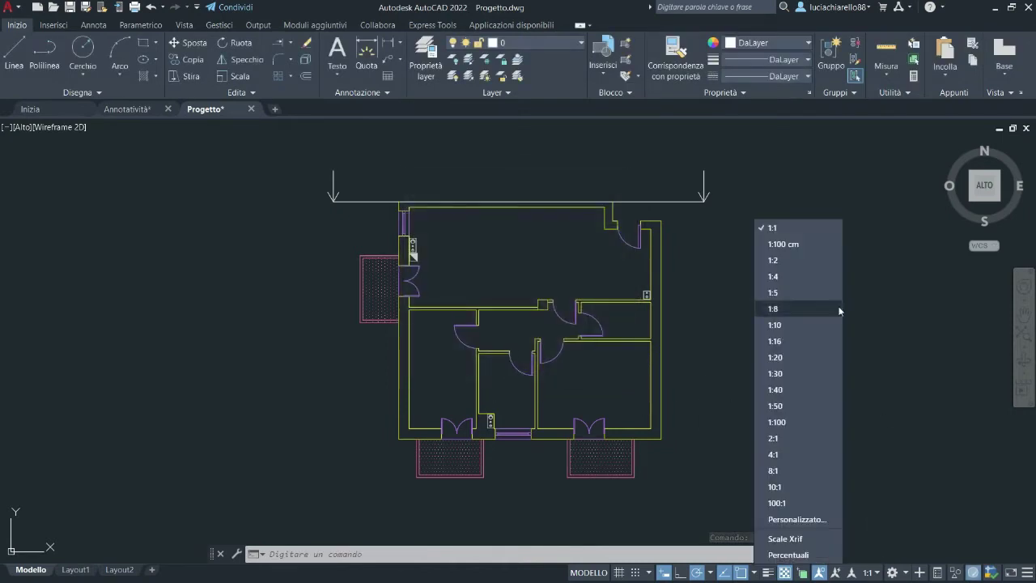
left_click(824, 327)
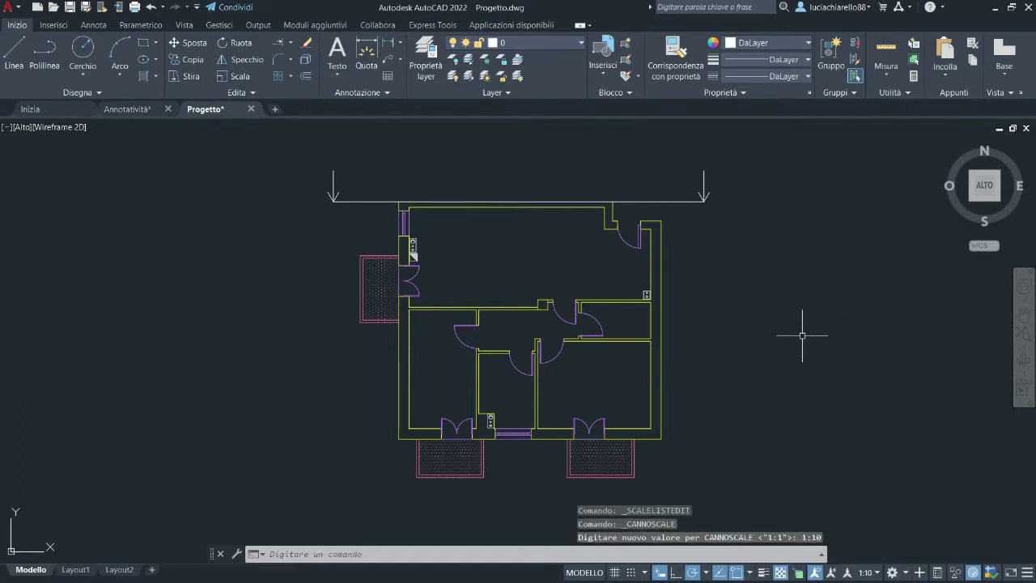
left_click(87, 28)
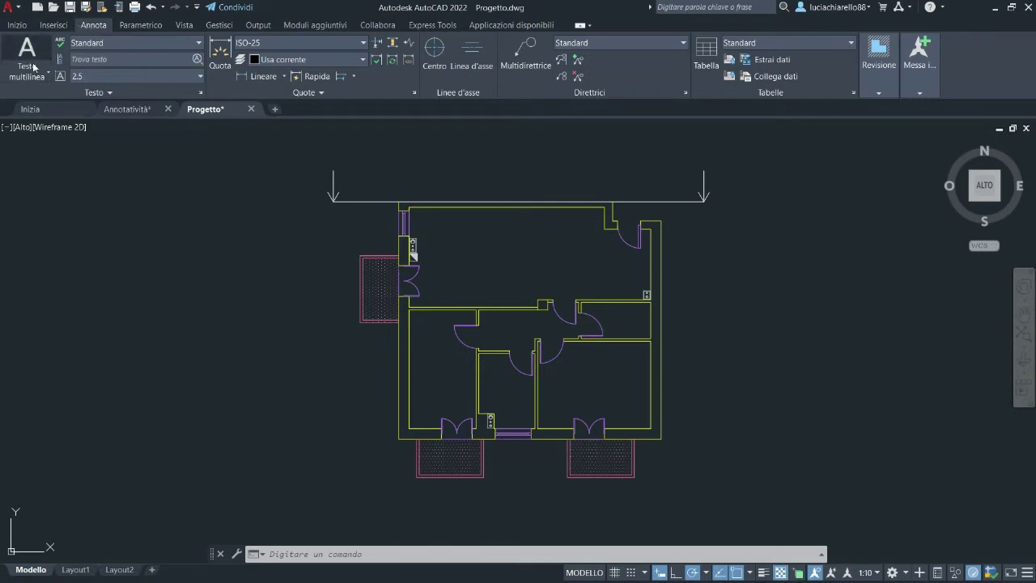
Step: Put new text on the Quote e testi layer with the Annotativa text style
left_click(116, 94)
left_click(71, 127)
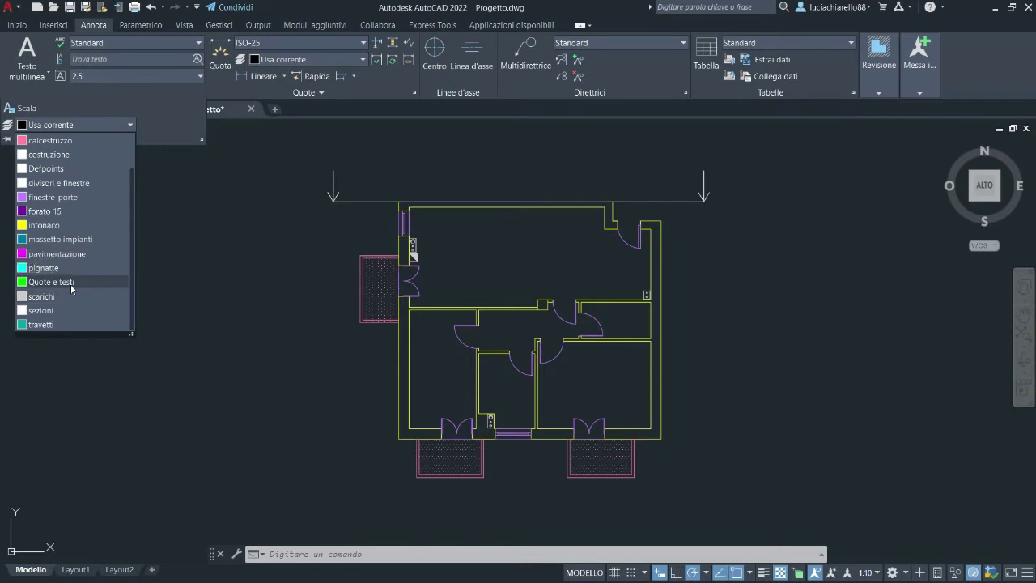
left_click(67, 282)
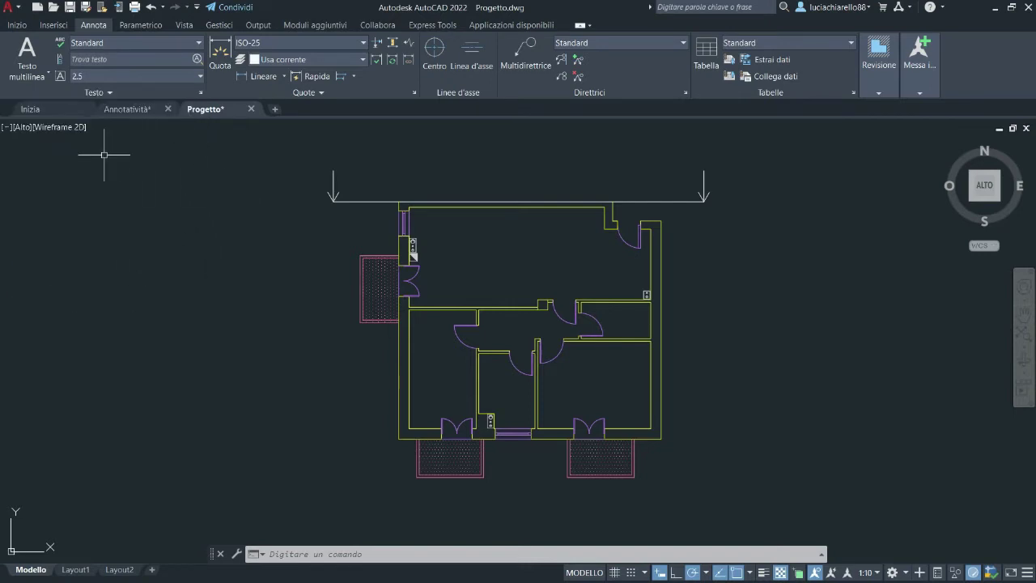
left_click(126, 43)
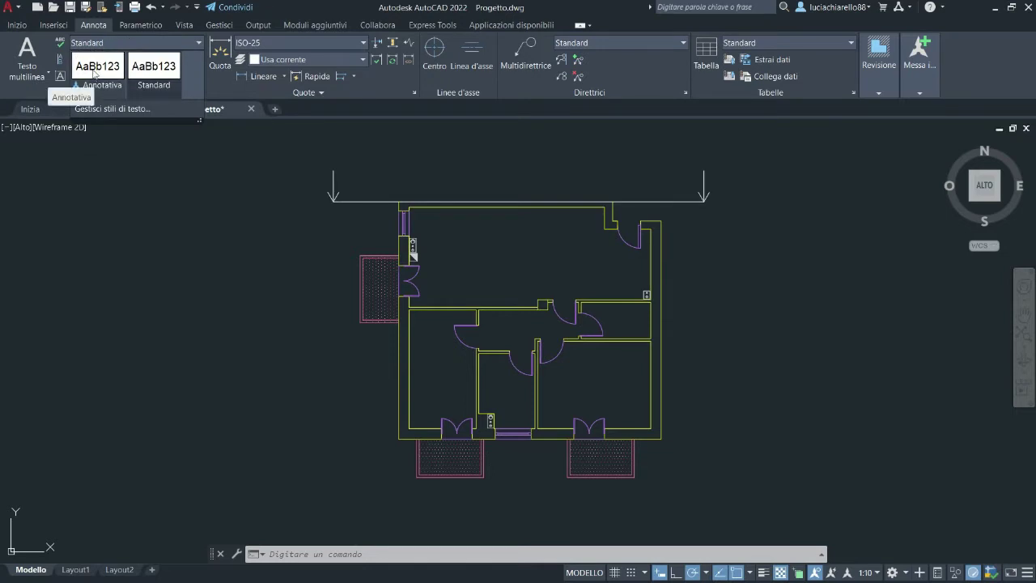
left_click(96, 74)
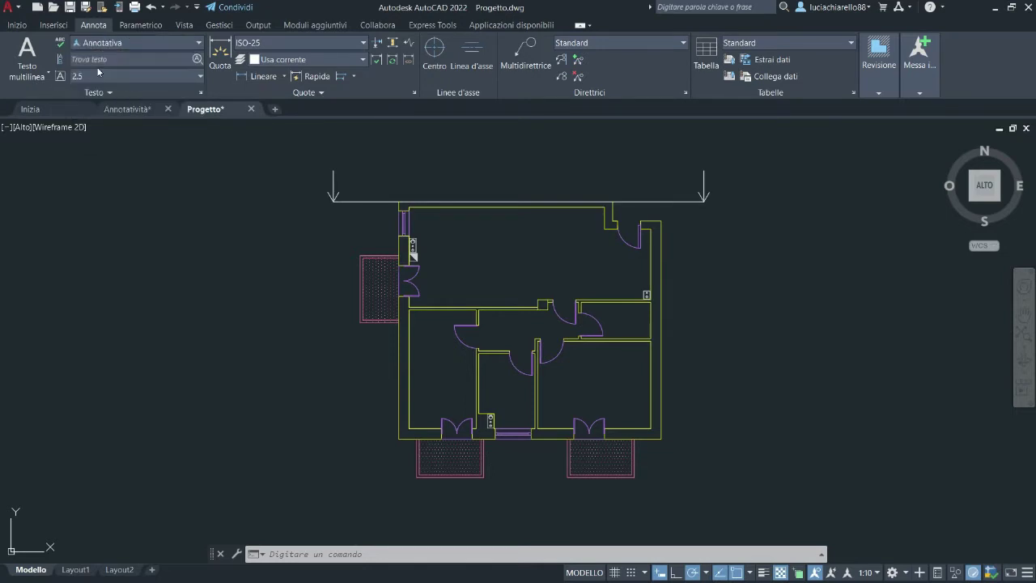
Step: Start the Riga singola single-line text command
left_click(36, 73)
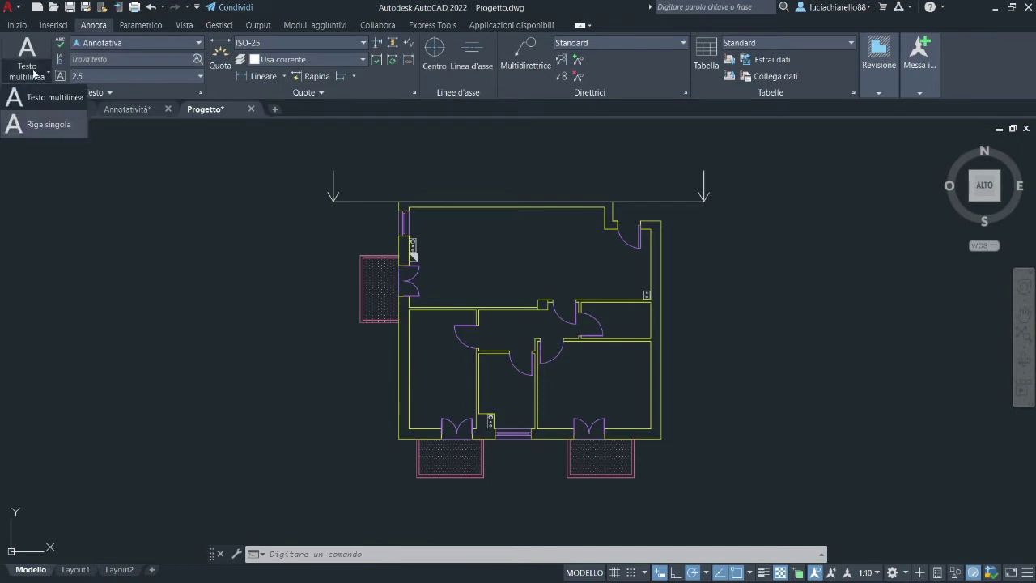
left_click(35, 123)
scroll(153, 299, "up", 2)
scroll(153, 300, "up", 2)
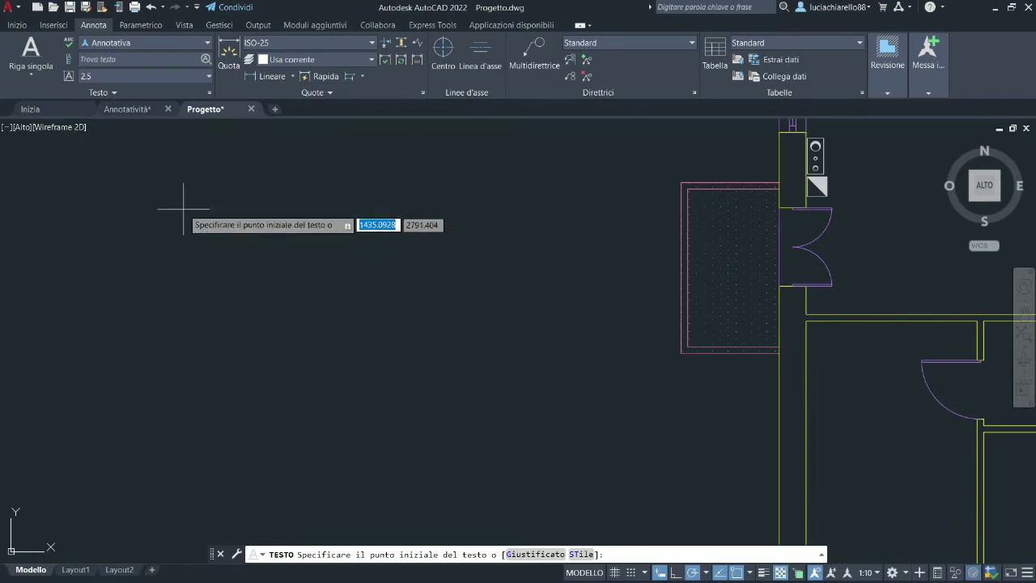
Step: Place single-line text 'Progetto', height 3, rotation 0, left of the floor plan
left_click(184, 207)
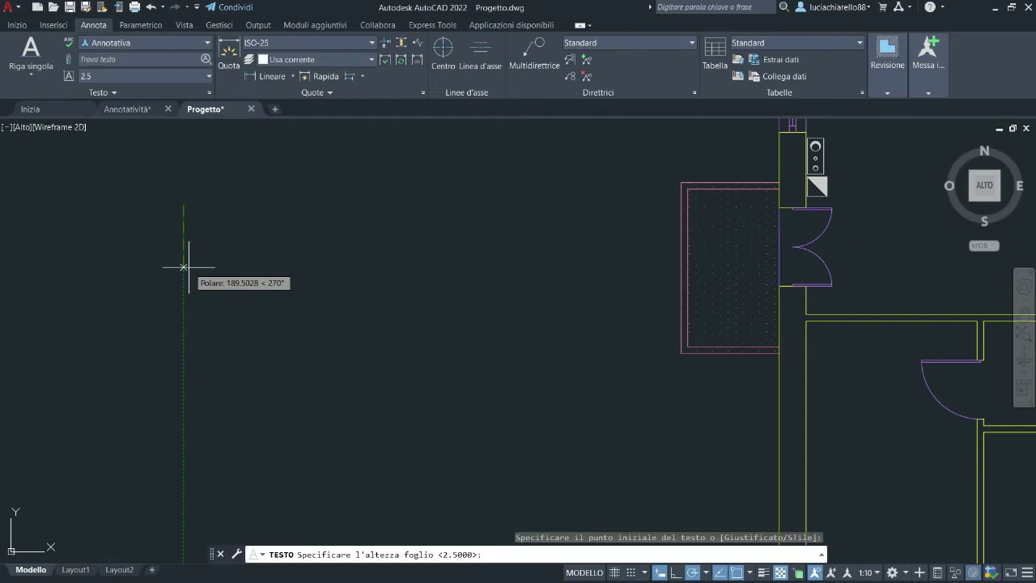
type("3")
key("Return")
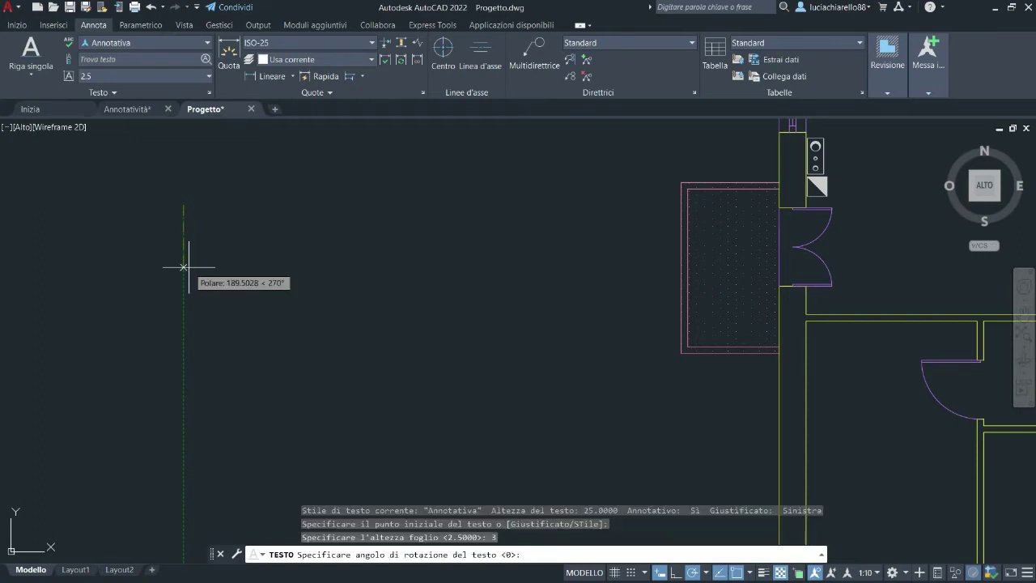
left_click(248, 197)
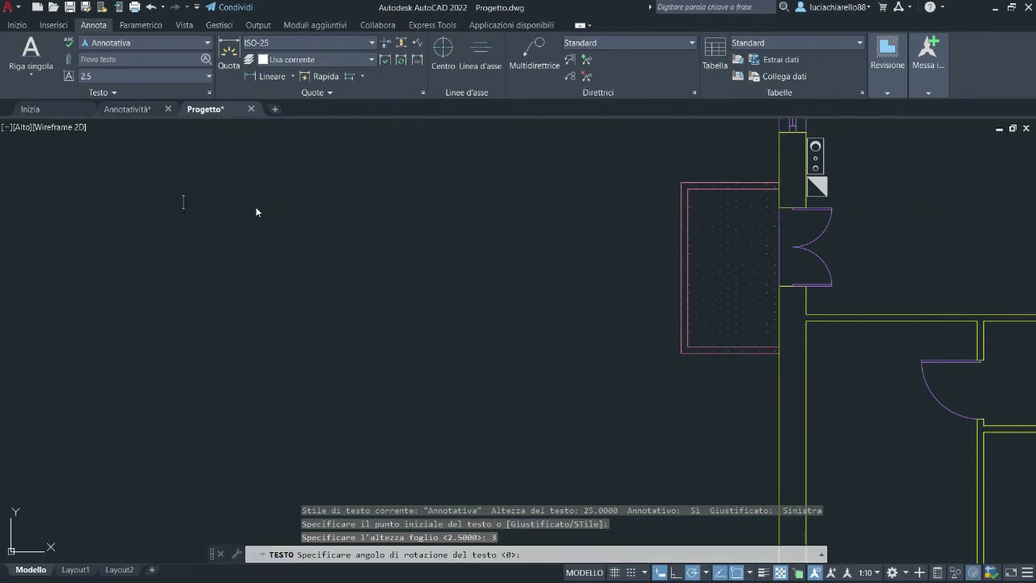
type("Pr")
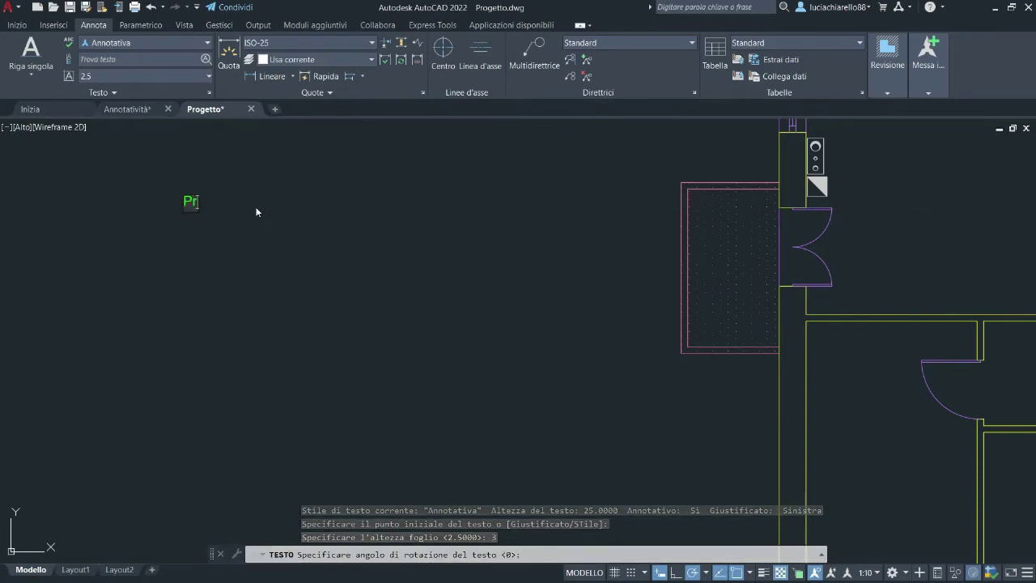
type("ogetto")
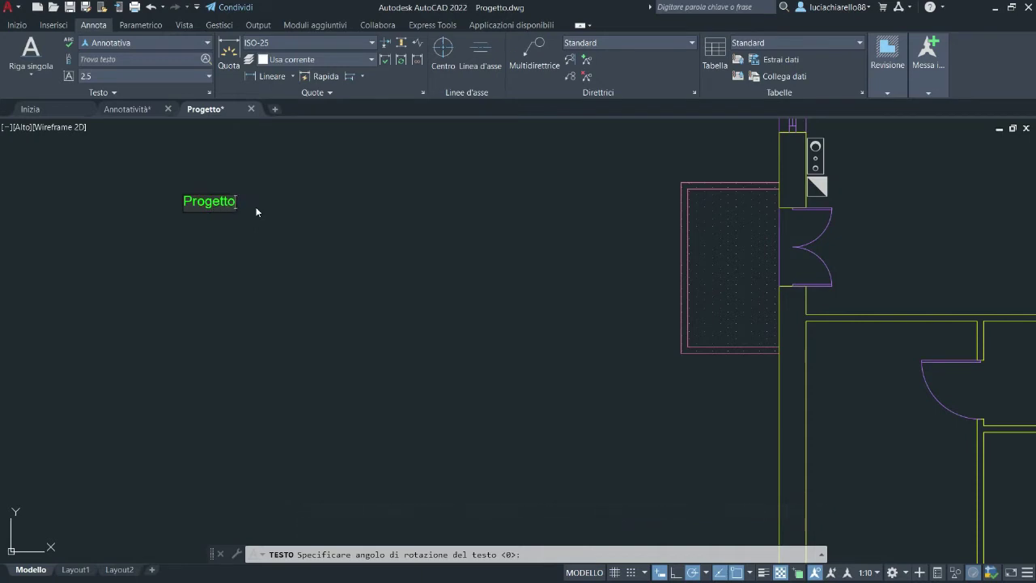
key("Return")
key("Return")
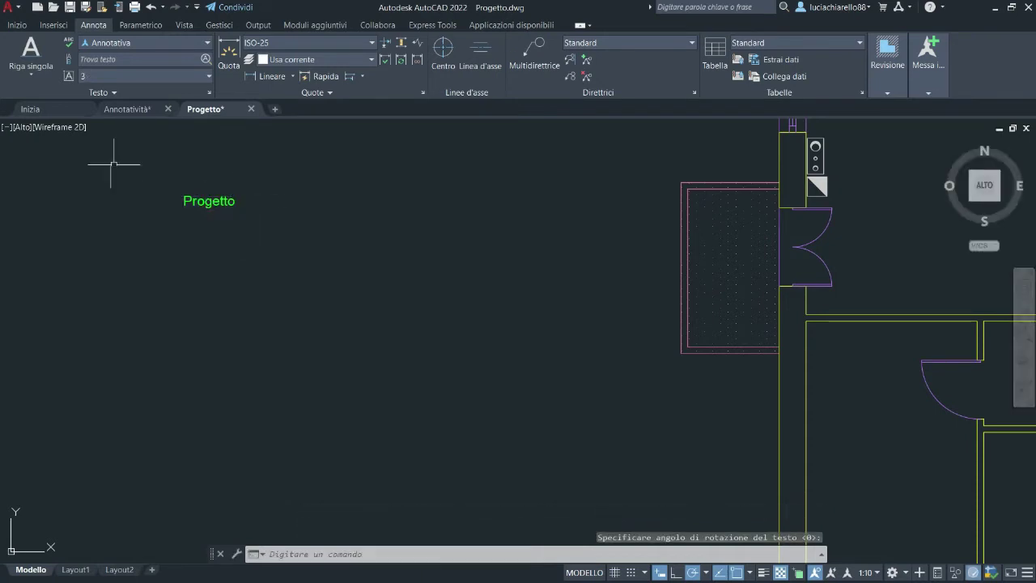
left_click(31, 73)
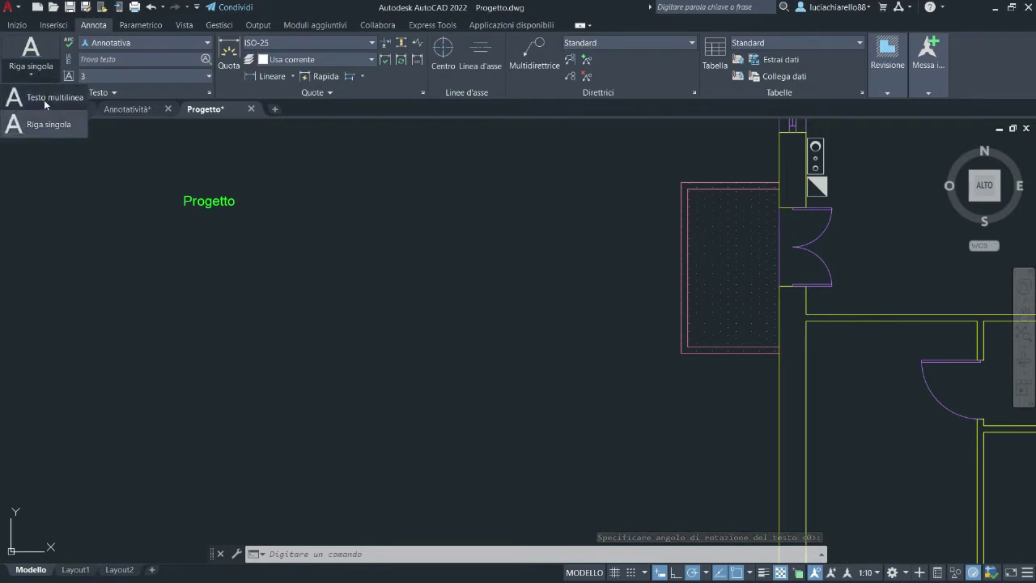
Step: Draw a multiline text box below the first label and type 'Progetto' at height 4
left_click(44, 98)
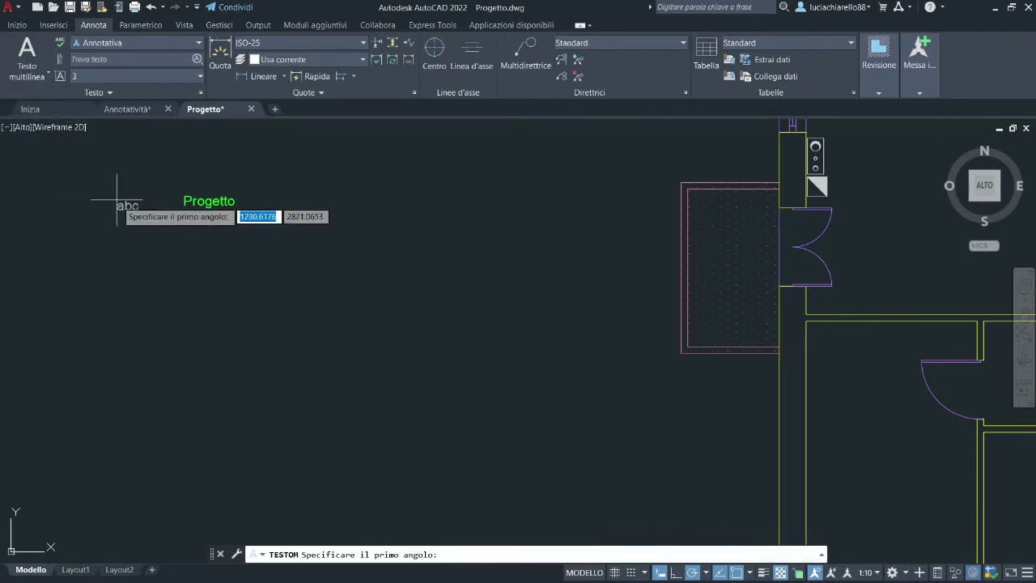
left_click(174, 233)
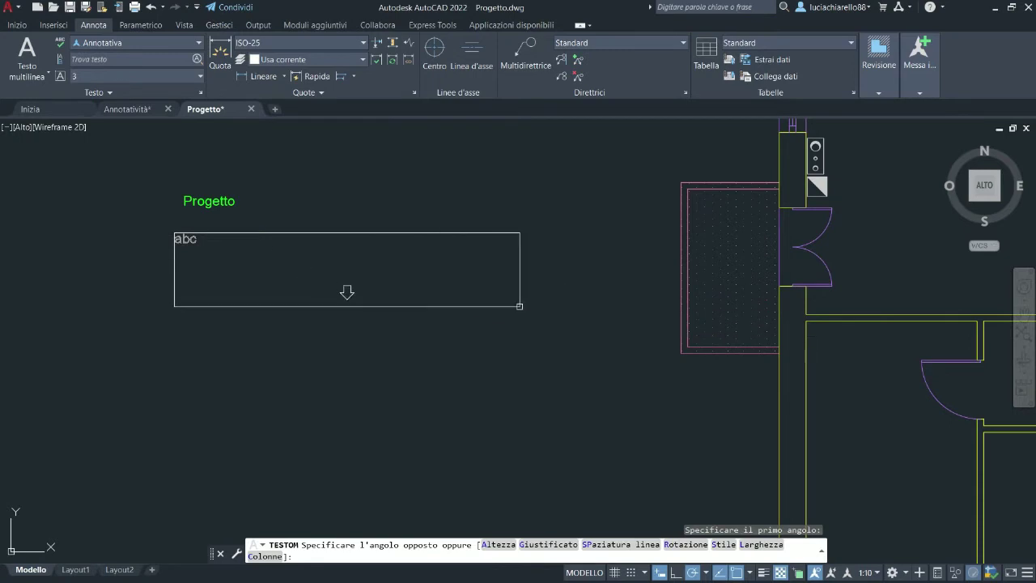
left_click(519, 306)
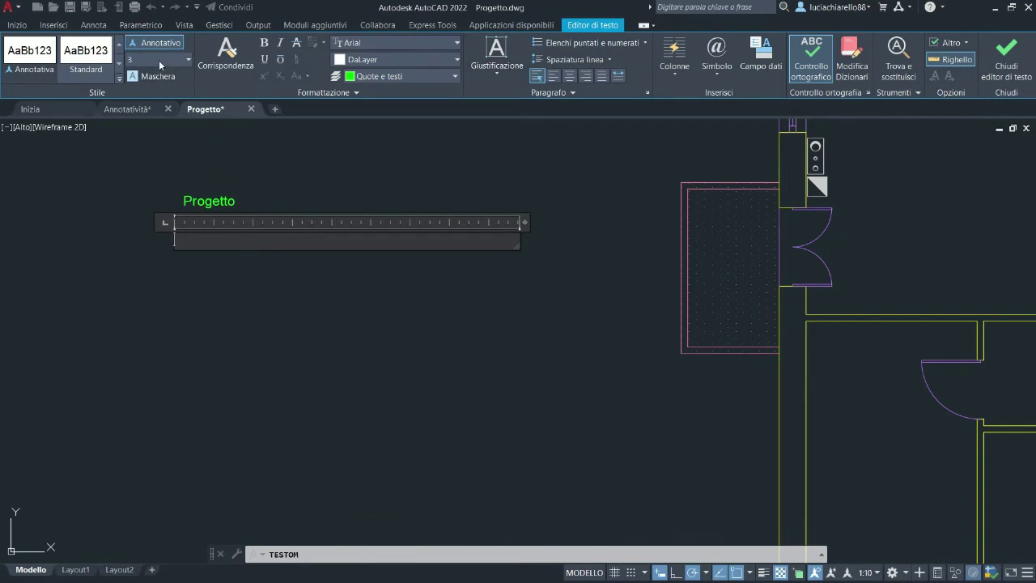
type("4")
key("Return")
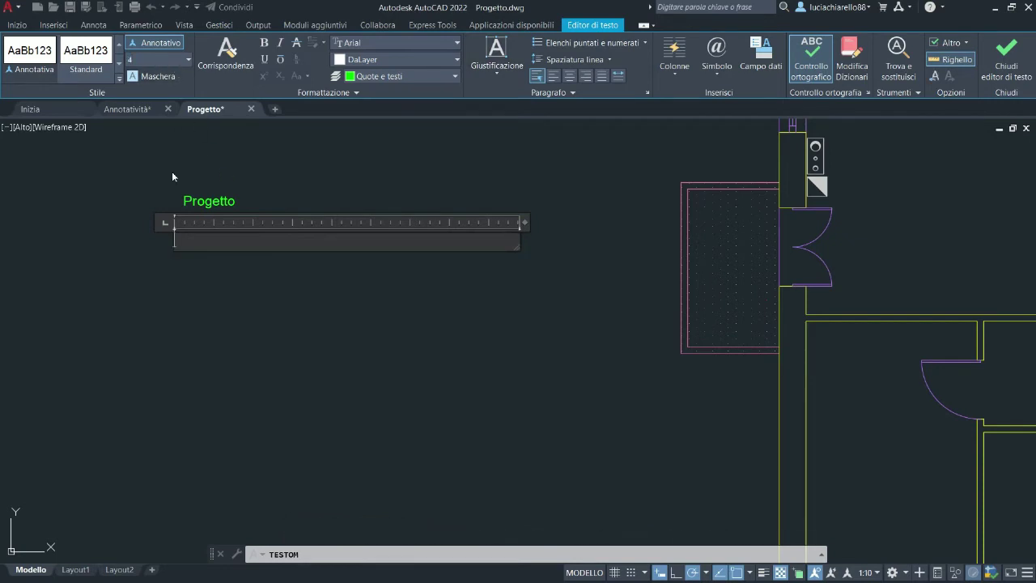
type("Proget")
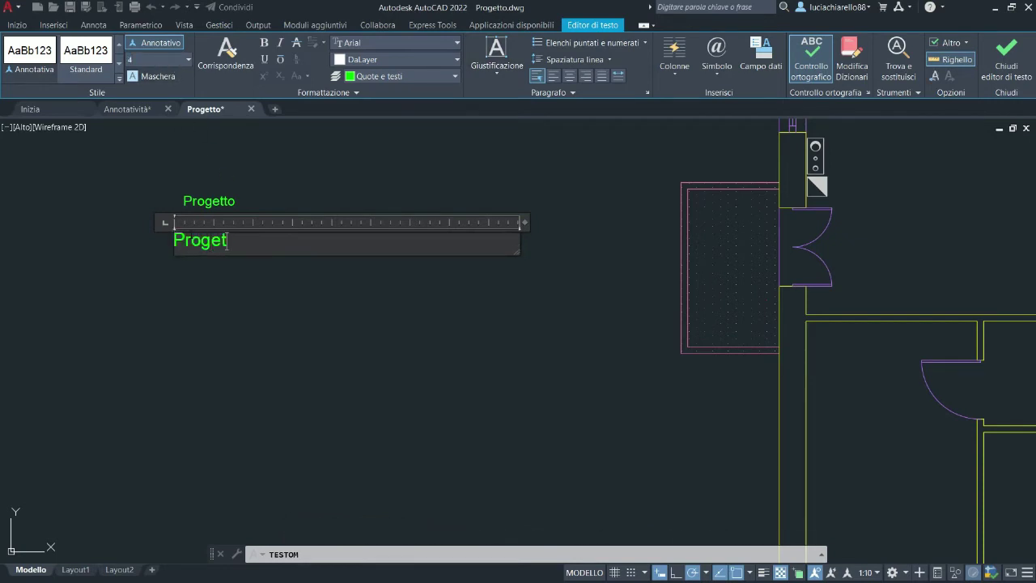
type("to")
Step: Make the word 'Progetto' bold and italic, then close the text editor
double_click(226, 241)
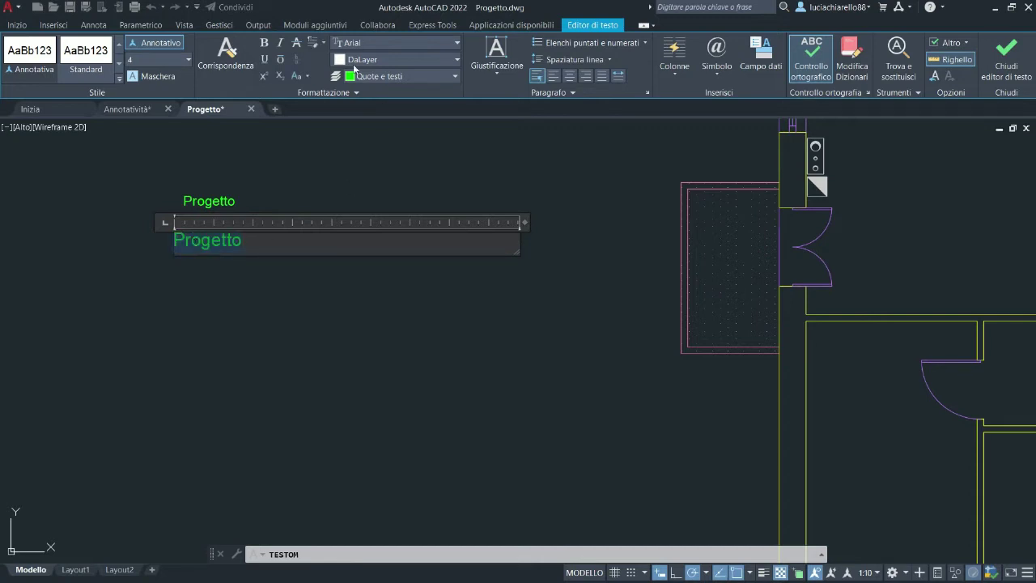
left_click(265, 44)
left_click(279, 43)
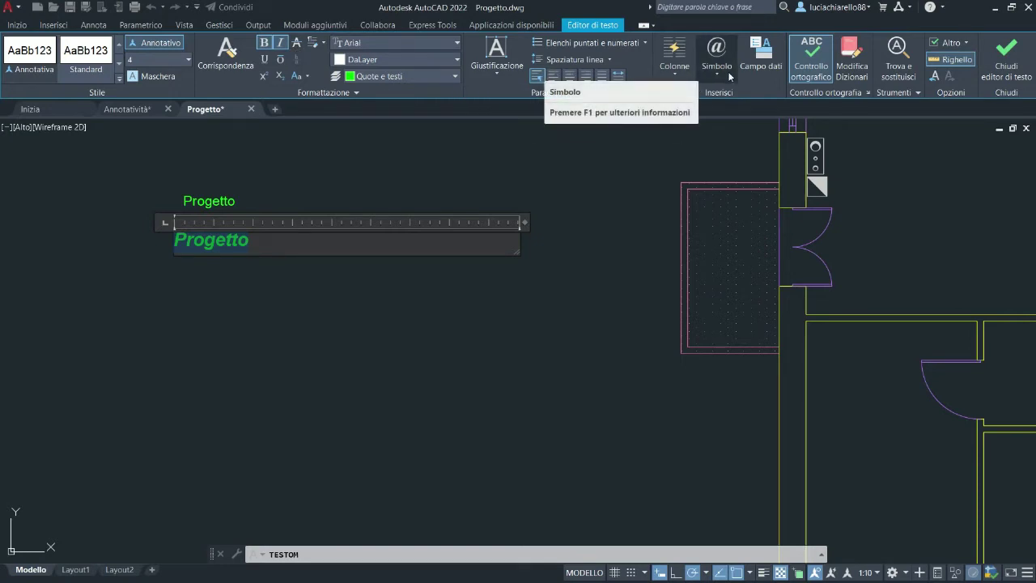
left_click(249, 240)
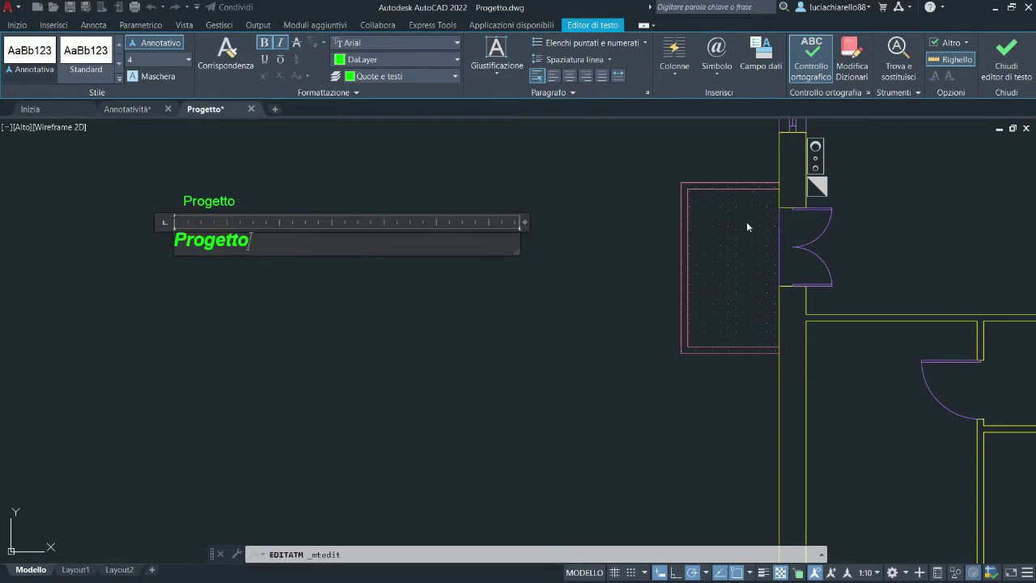
left_click(1006, 58)
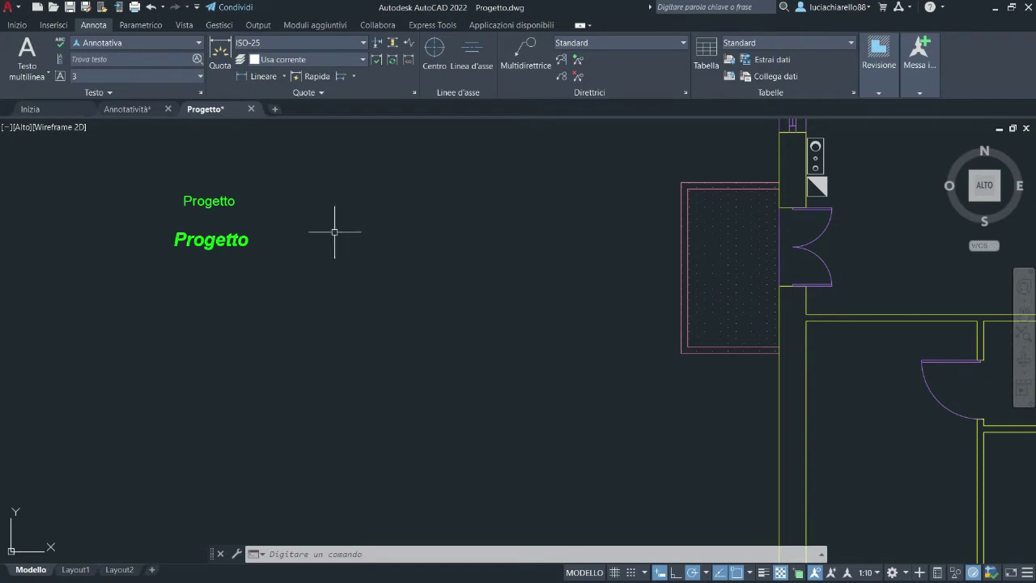
Step: Open the Stile di testo dialog showing the Annotativa style (Arial, annotative, height 0)
left_click(201, 94)
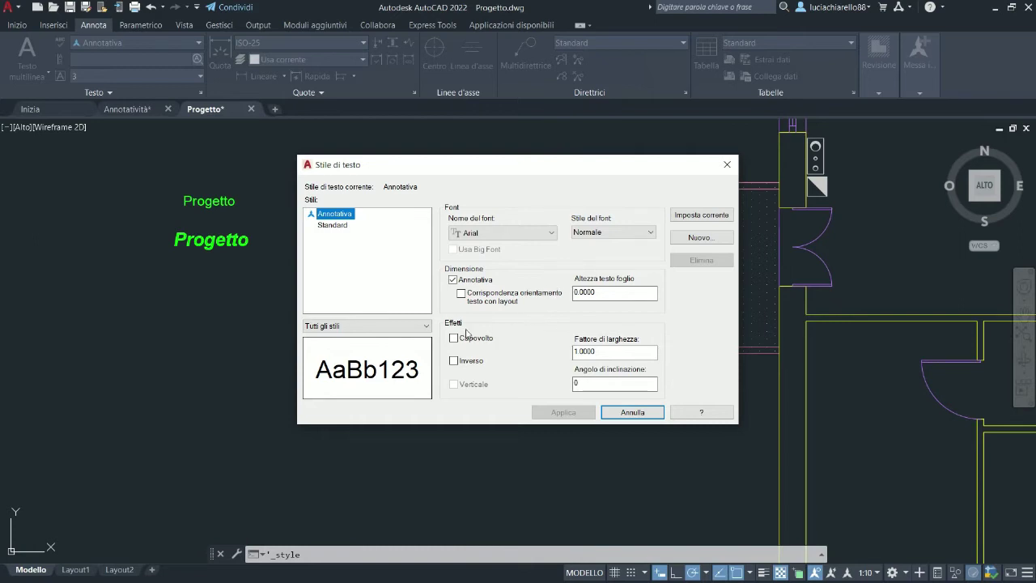
Step: Preview the Capovolto and Inverso effects, then cancel Stile di testo without changes
left_click(465, 344)
left_click(463, 344)
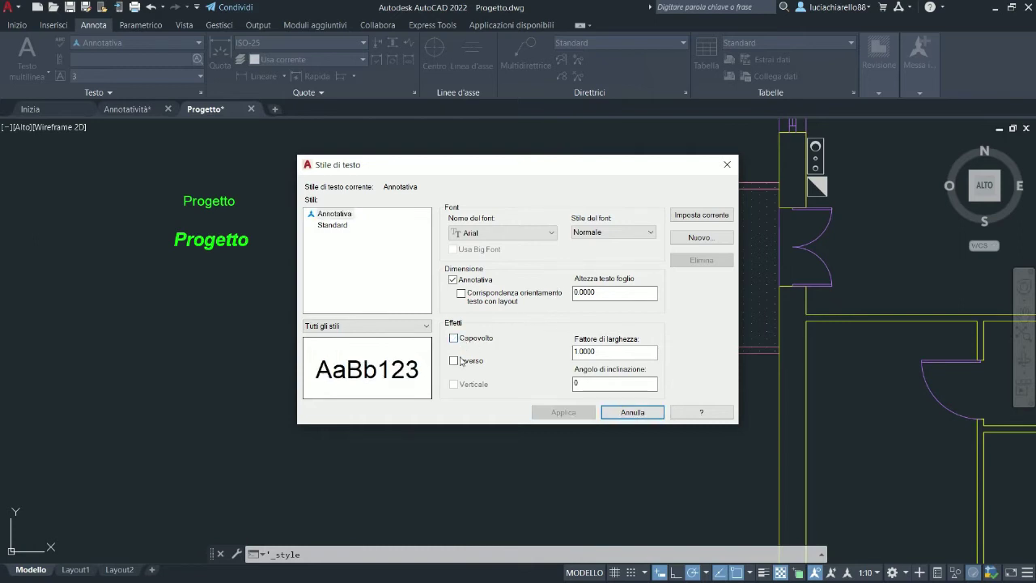
left_click(461, 361)
left_click(462, 361)
left_click(633, 411)
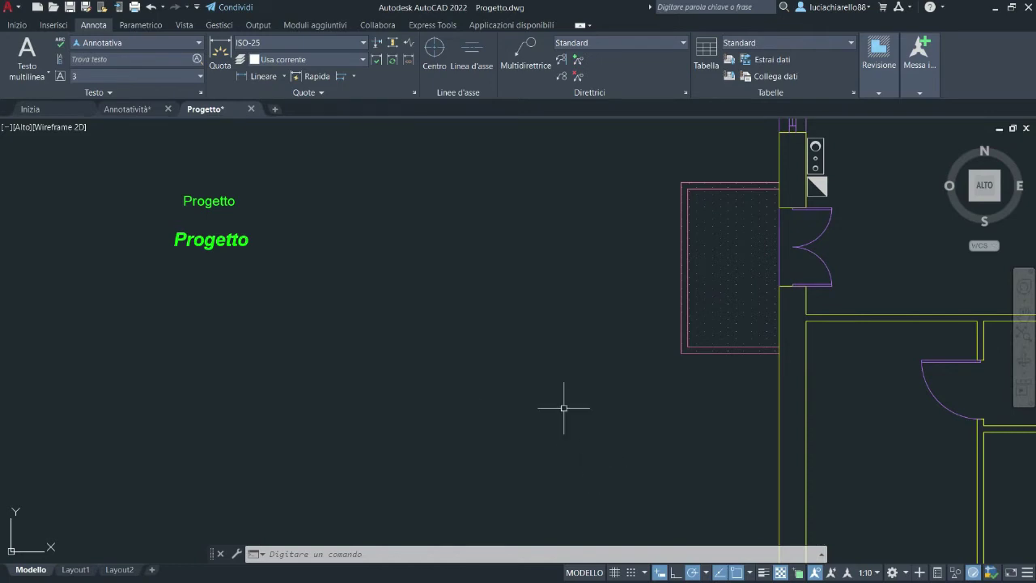
Step: Add 1:5 to the bold italic Progetto text's annotation scales, keeping its existing 1:10
left_click(228, 241)
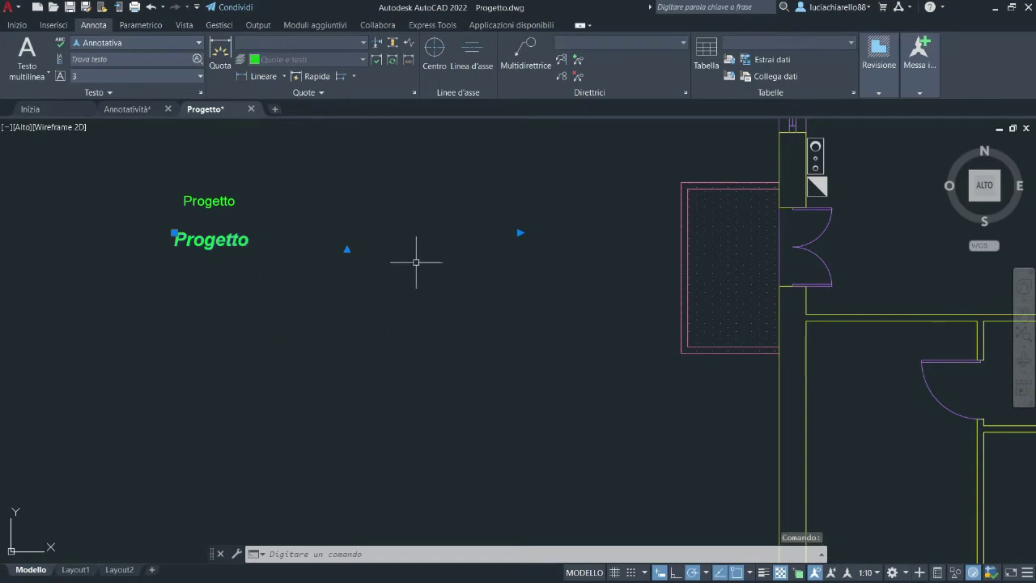
left_click(920, 77)
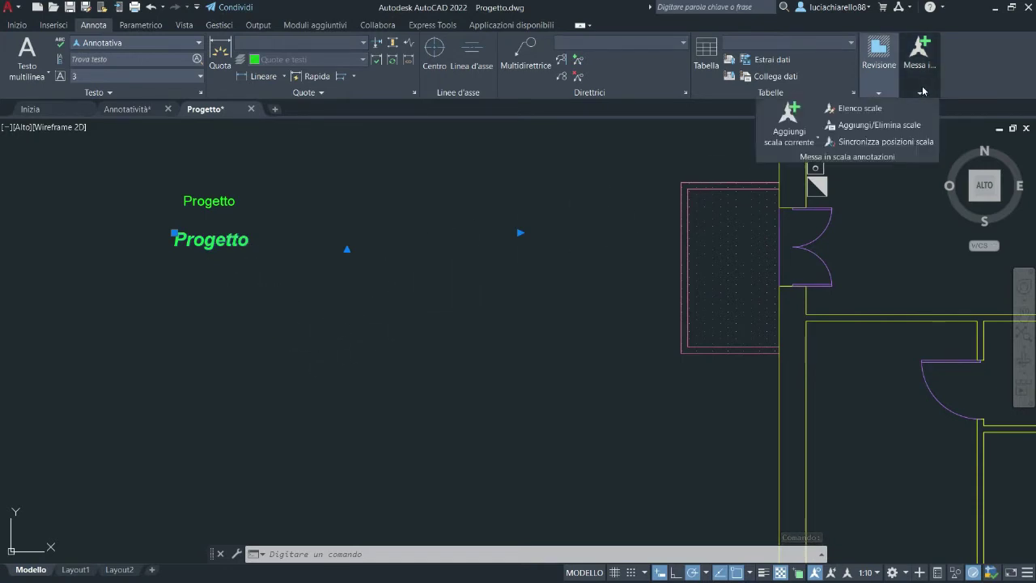
left_click(899, 125)
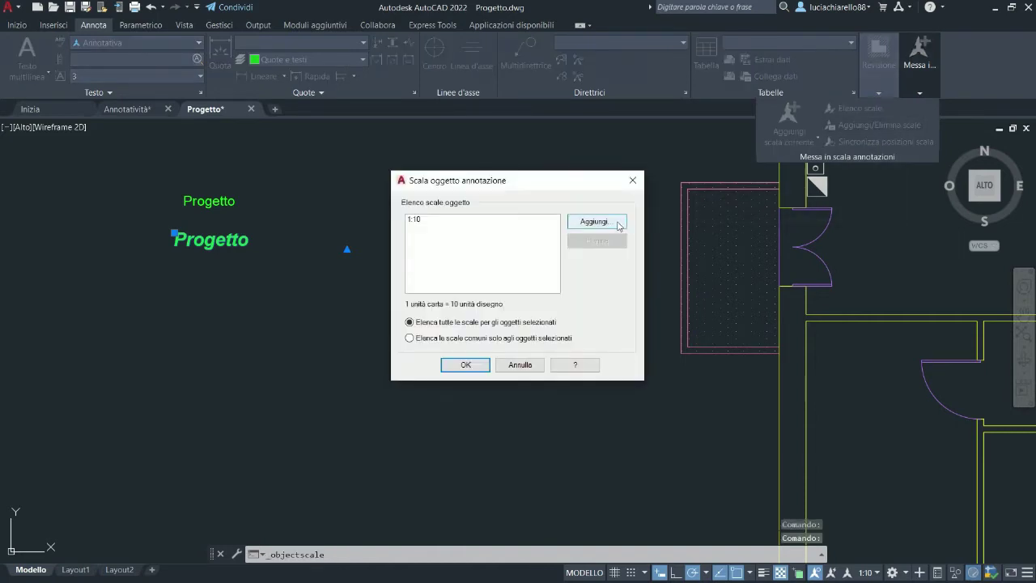
left_click(617, 225)
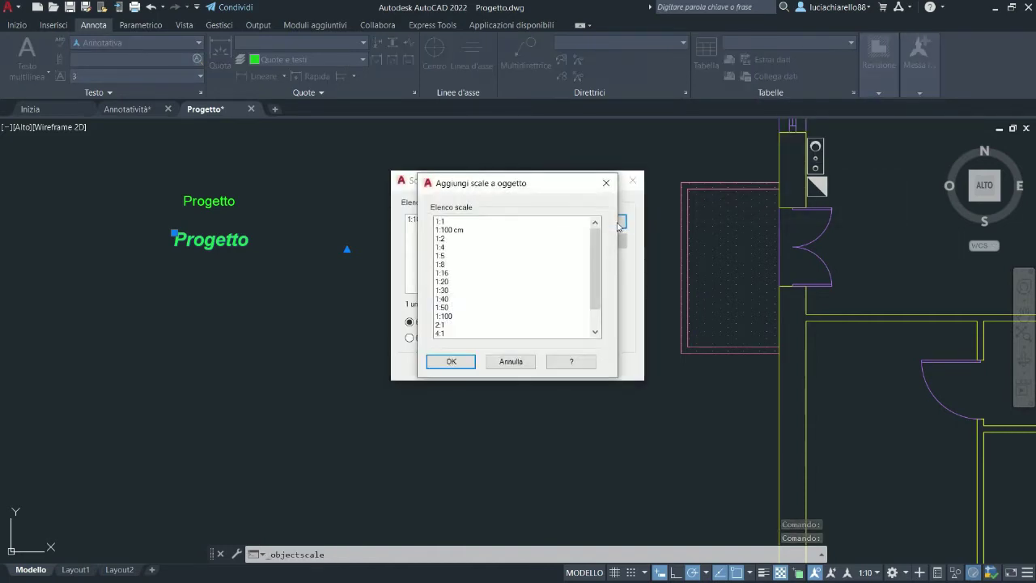
left_click(453, 255)
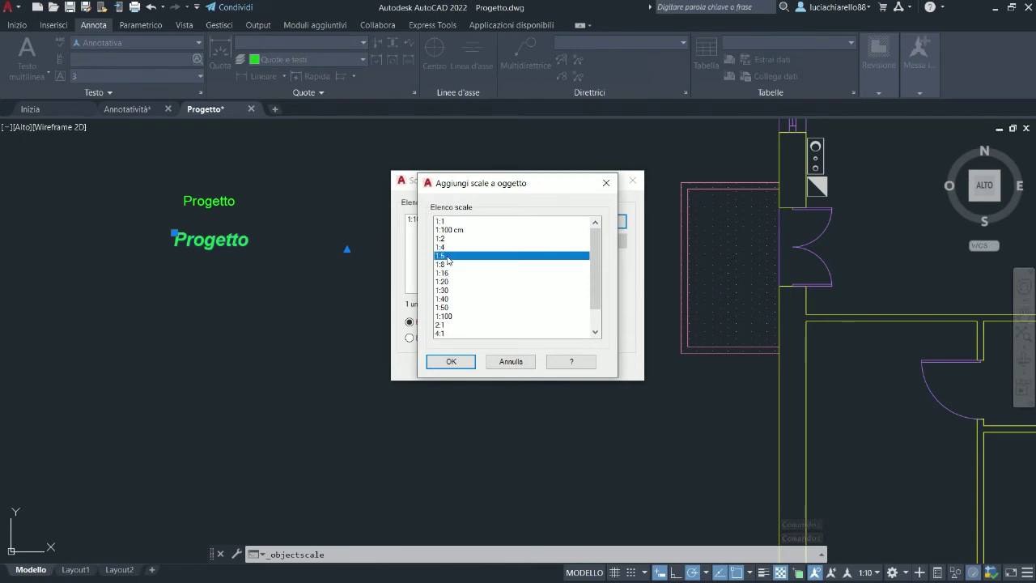
left_click(466, 363)
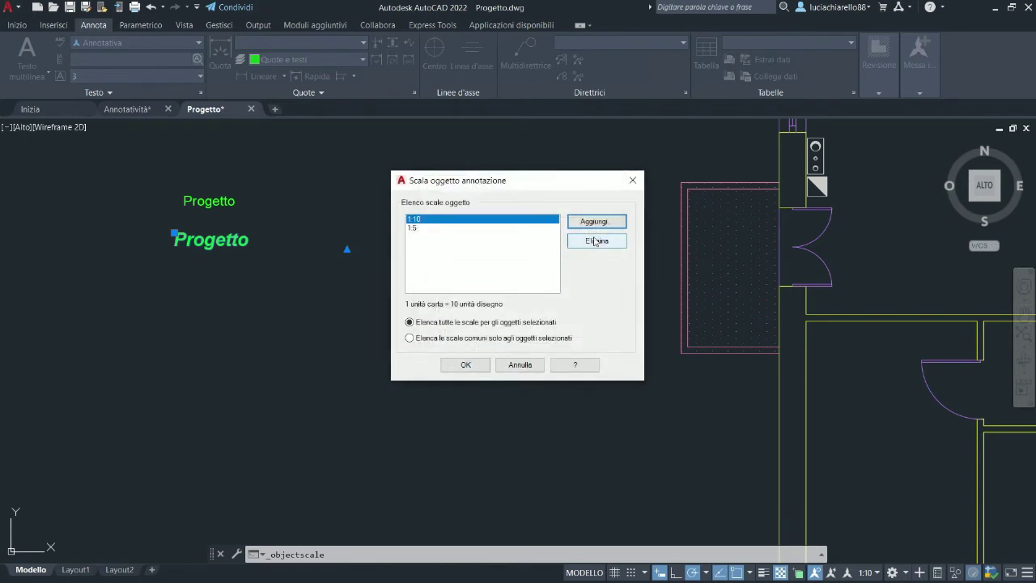
left_click(463, 364)
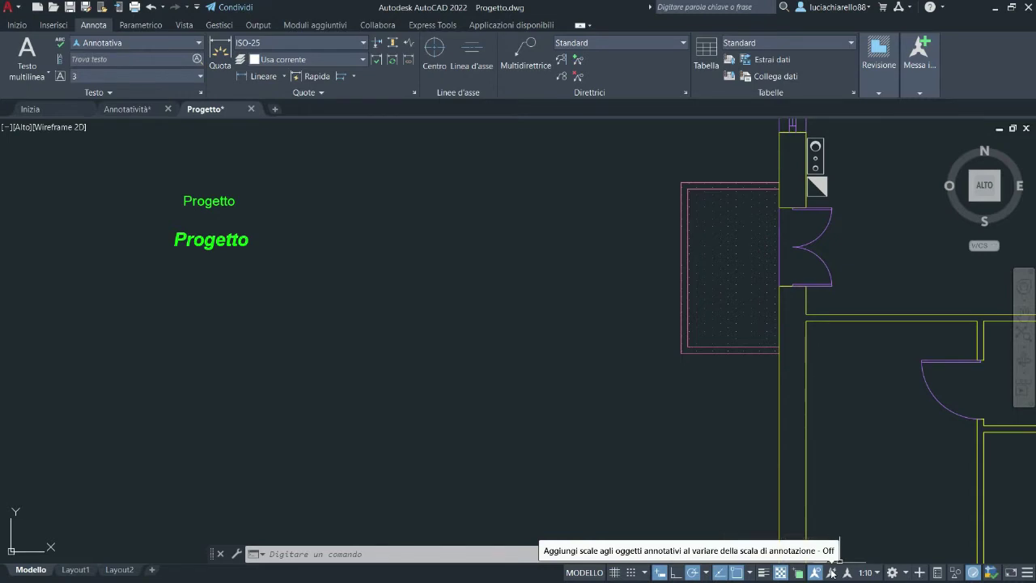
Step: Switch the annotation scale to 1:5, show only matching annotations, and turn automatic scale adding off
left_click(831, 572)
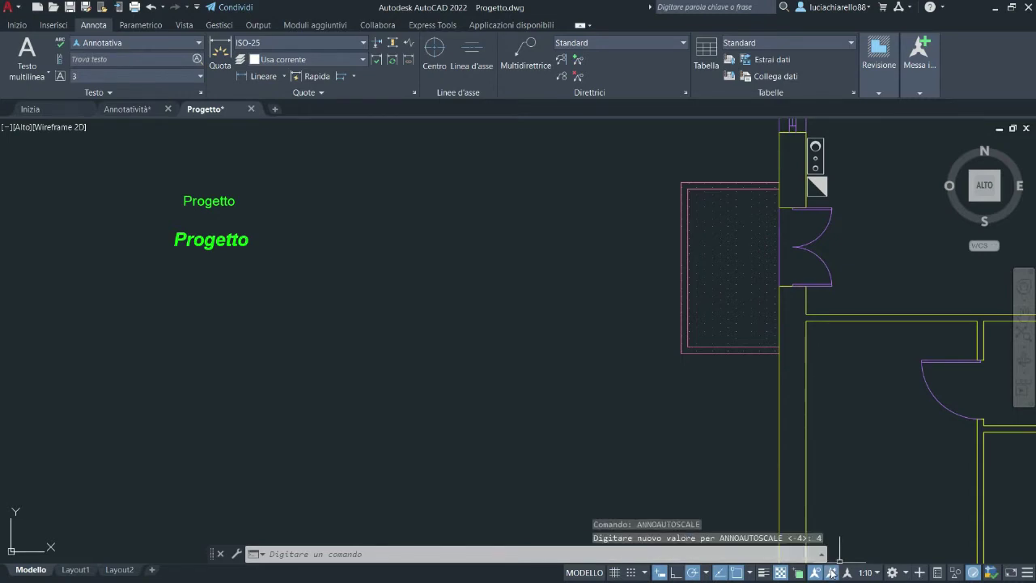
left_click(878, 577)
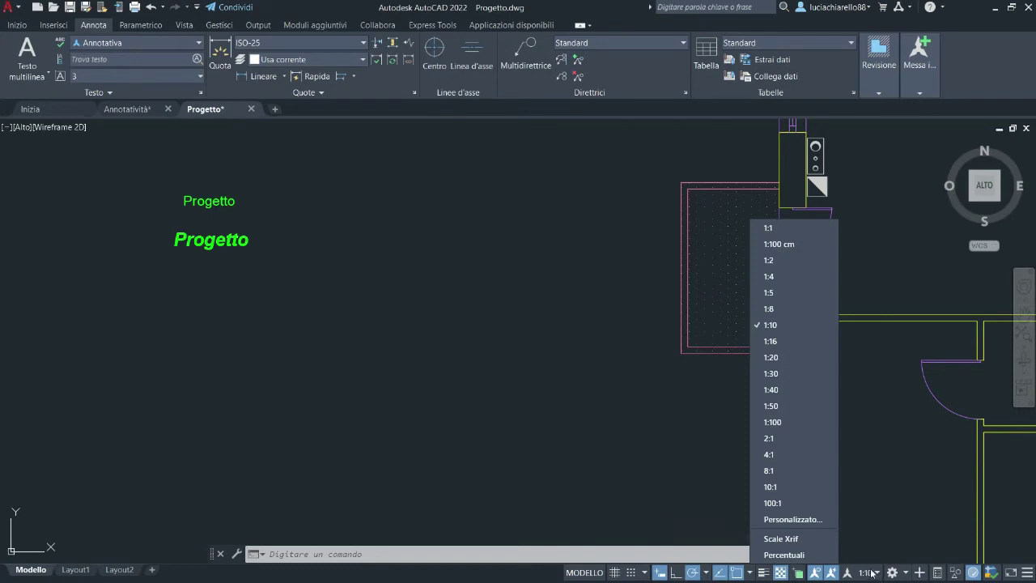
left_click(807, 293)
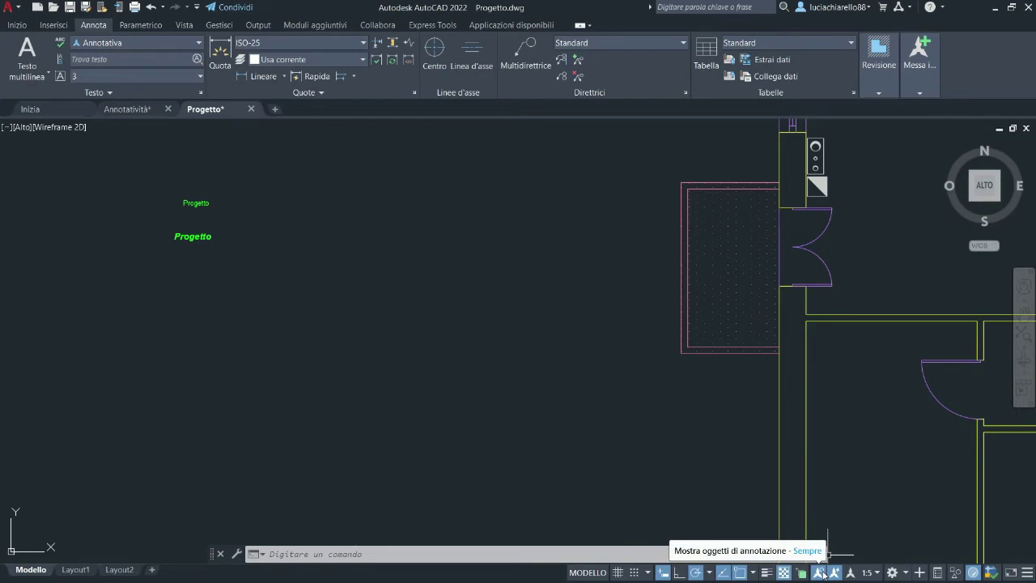
left_click(820, 573)
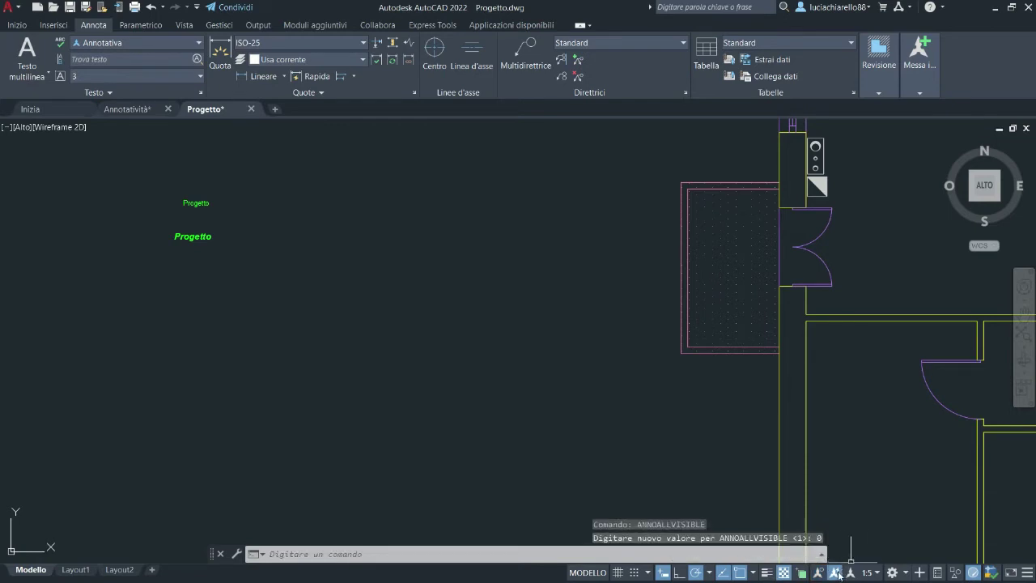
left_click(837, 573)
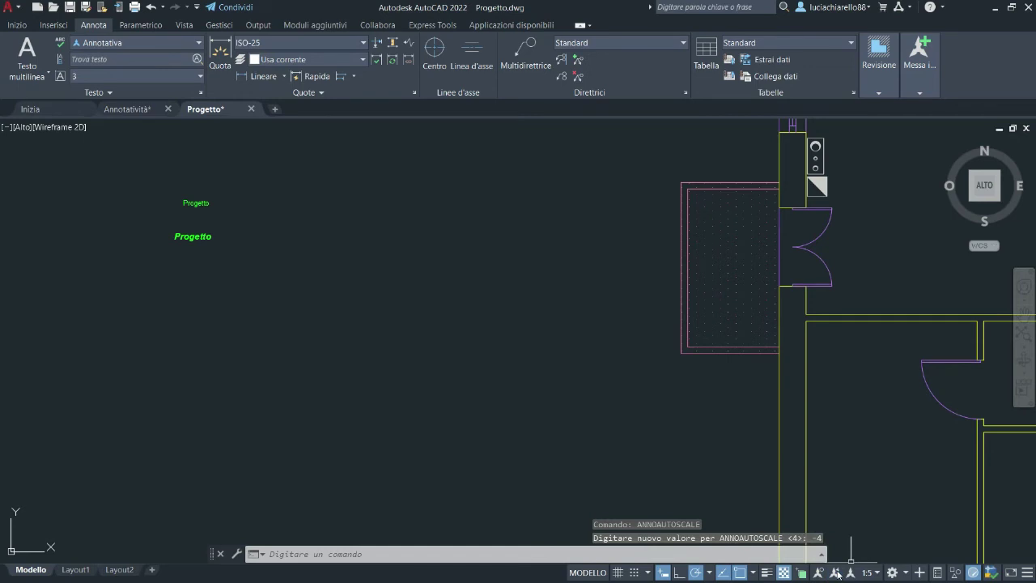
Step: Set the current annotation scale back to 1:10
left_click(880, 572)
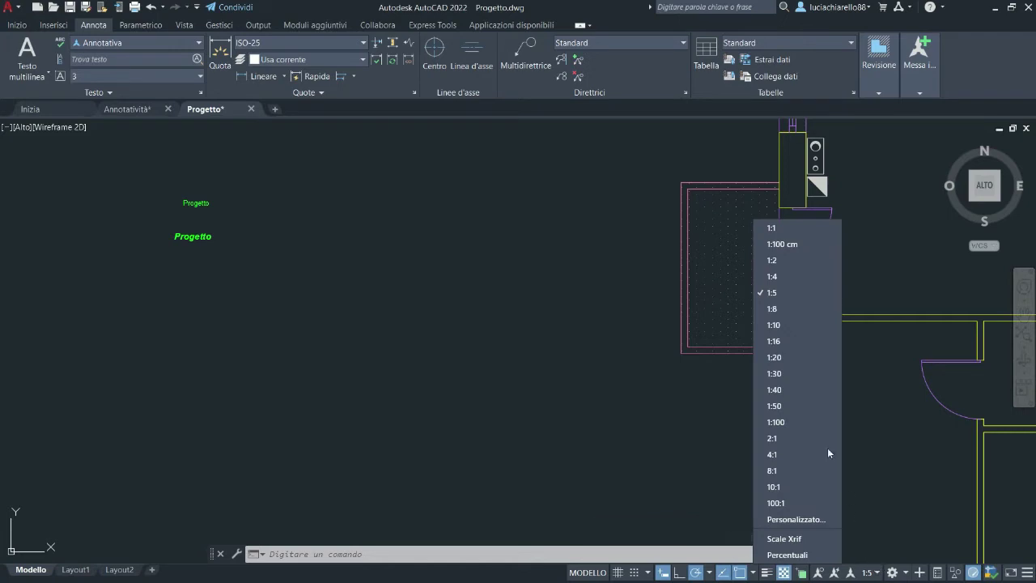
left_click(812, 260)
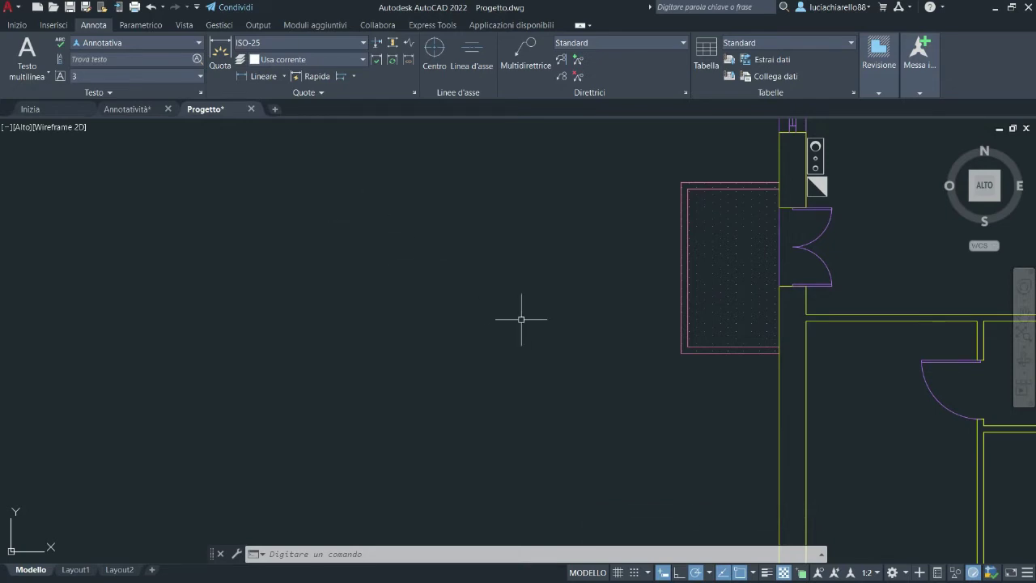
left_click(878, 575)
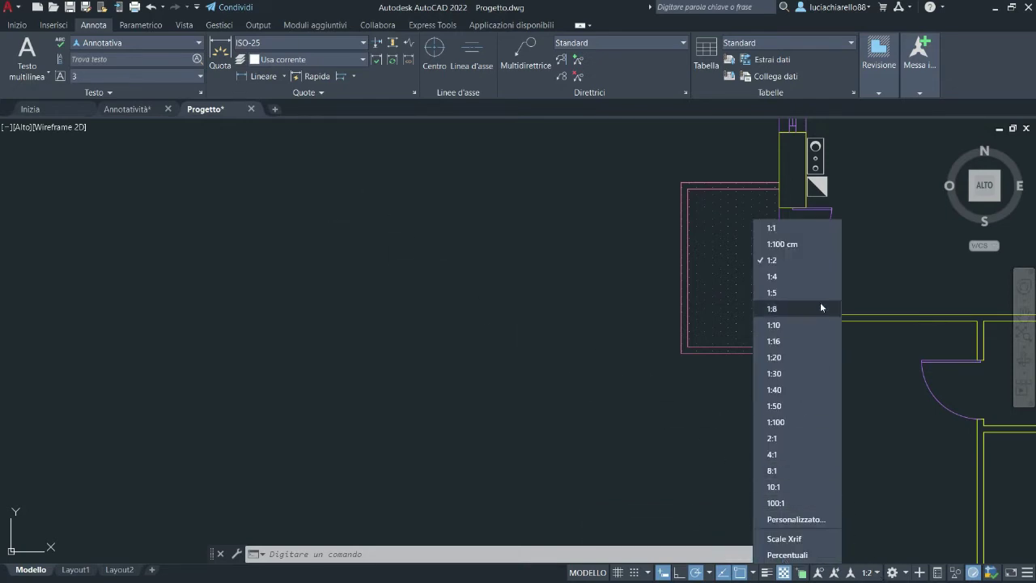
left_click(793, 324)
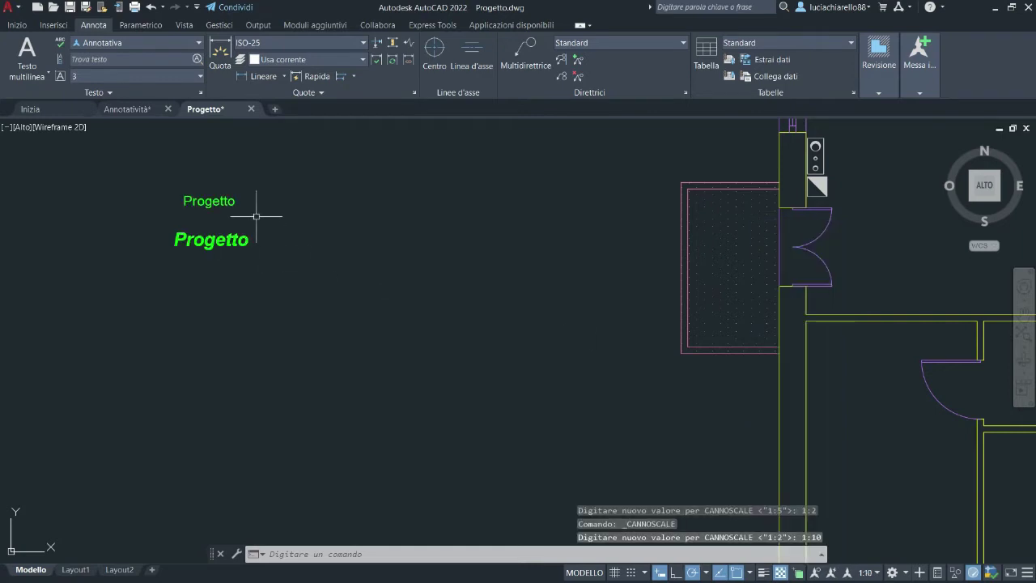
scroll(273, 178, "down", 2)
scroll(281, 169, "down", 2)
scroll(657, 409, "up", 2)
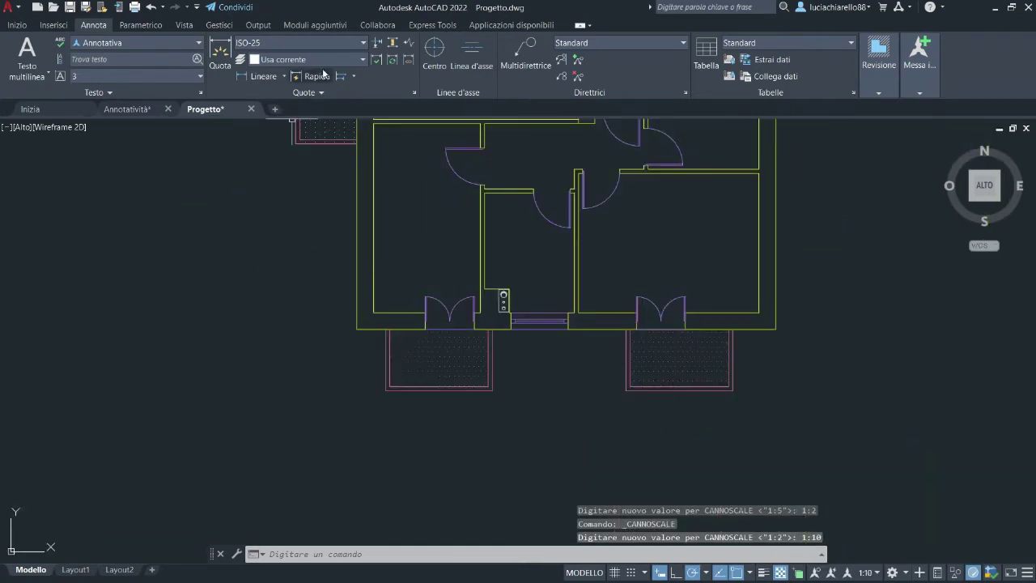
Step: Make Annotativa the current dimension style and send new dimensions to the Quote e testi layer
left_click(331, 42)
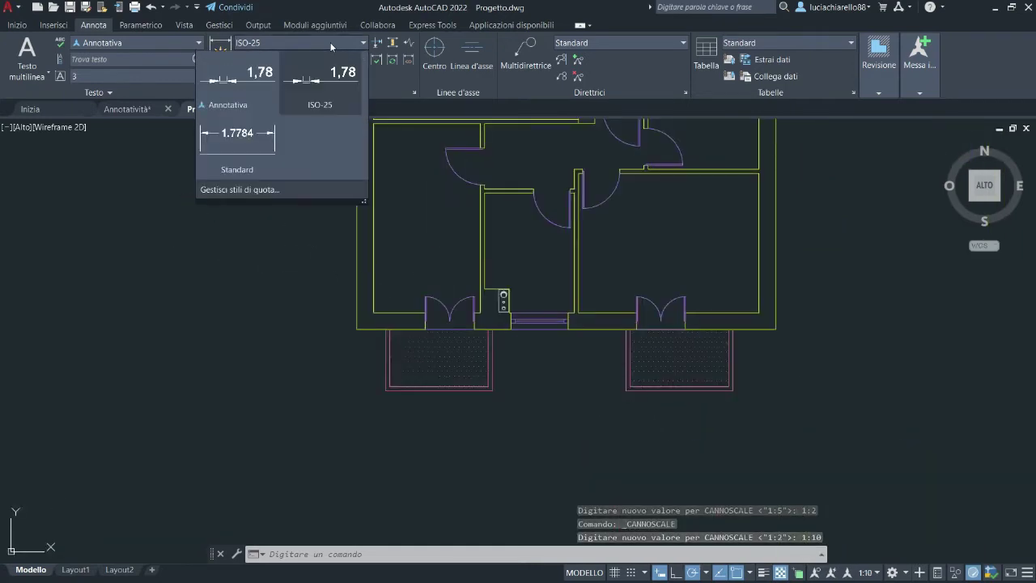
left_click(229, 93)
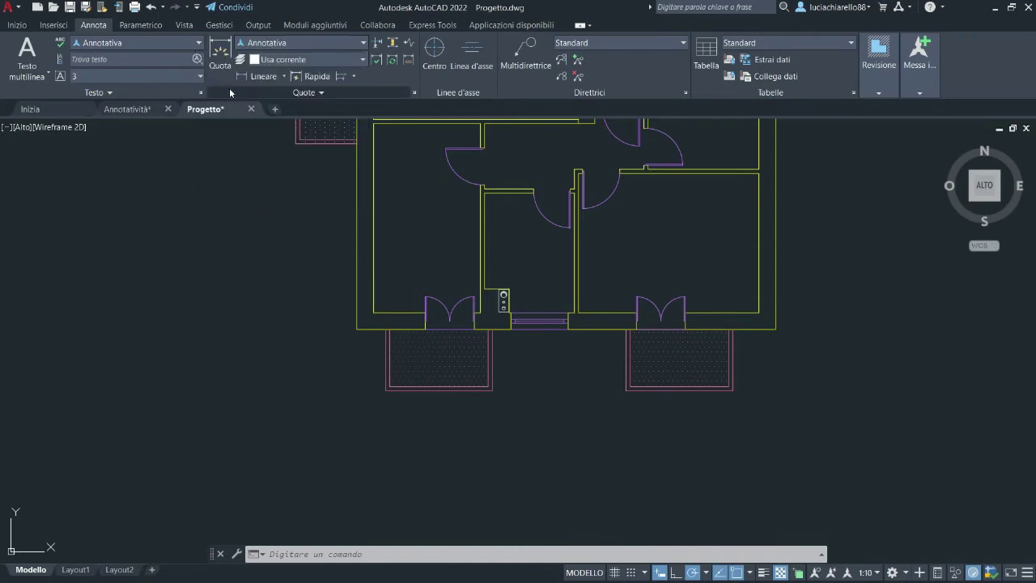
left_click(362, 63)
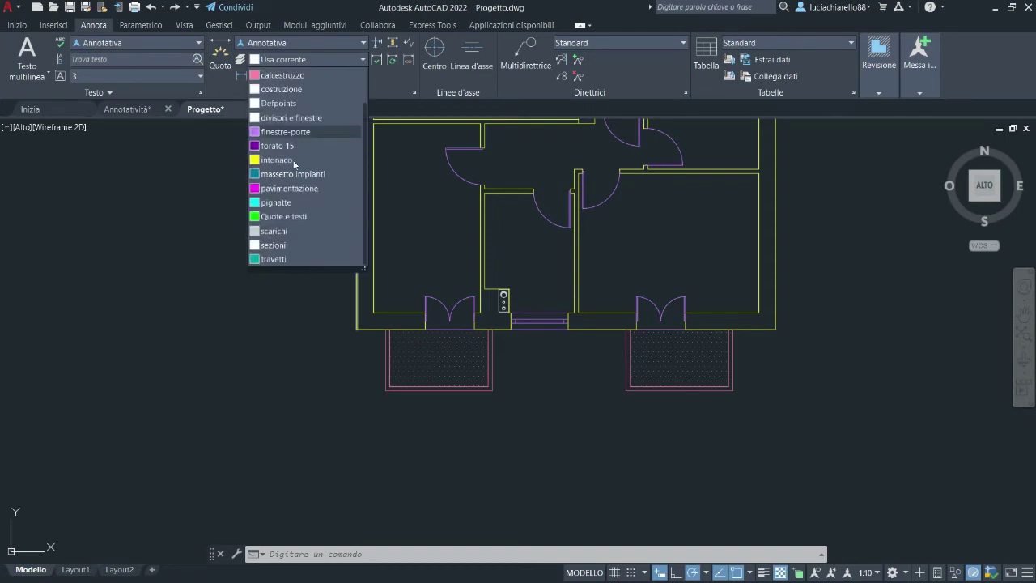
left_click(291, 218)
key("Escape")
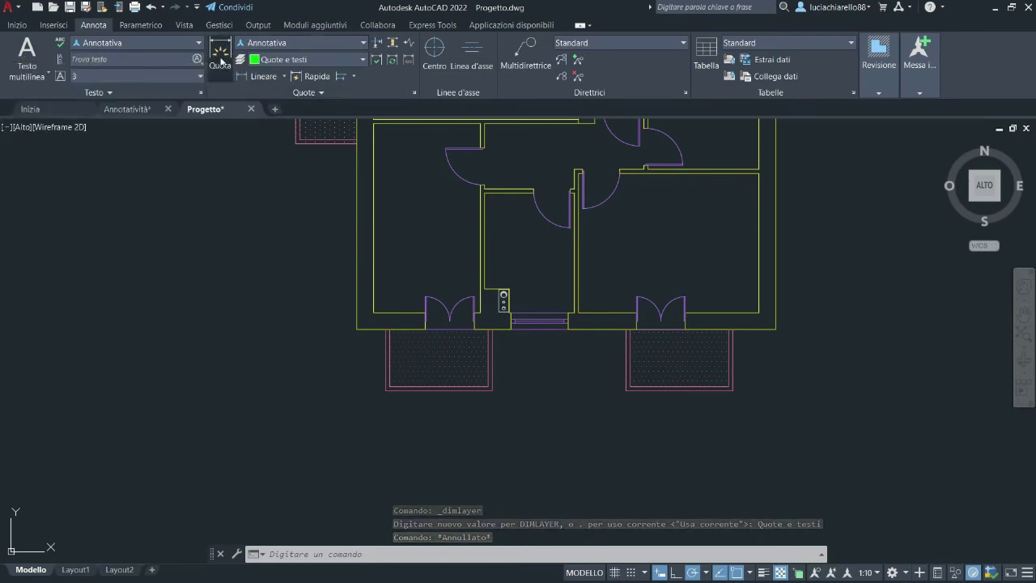
left_click(219, 60)
Step: Dimension the wall line as 335 and the next stretch as 240, aligned below the balcony
scroll(426, 414, "up", 2)
scroll(409, 365, "up", 2)
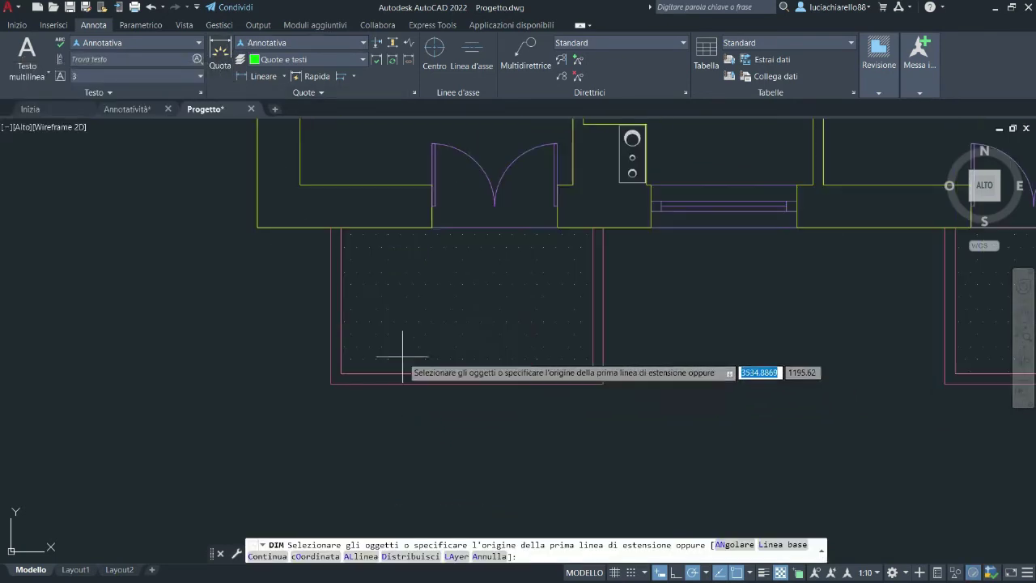
key("Return")
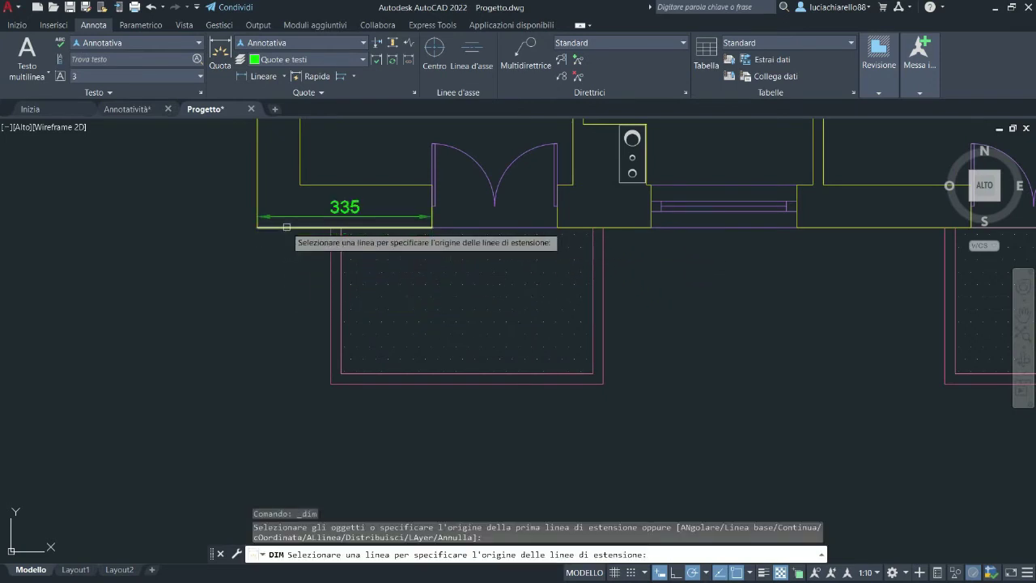
left_click(286, 227)
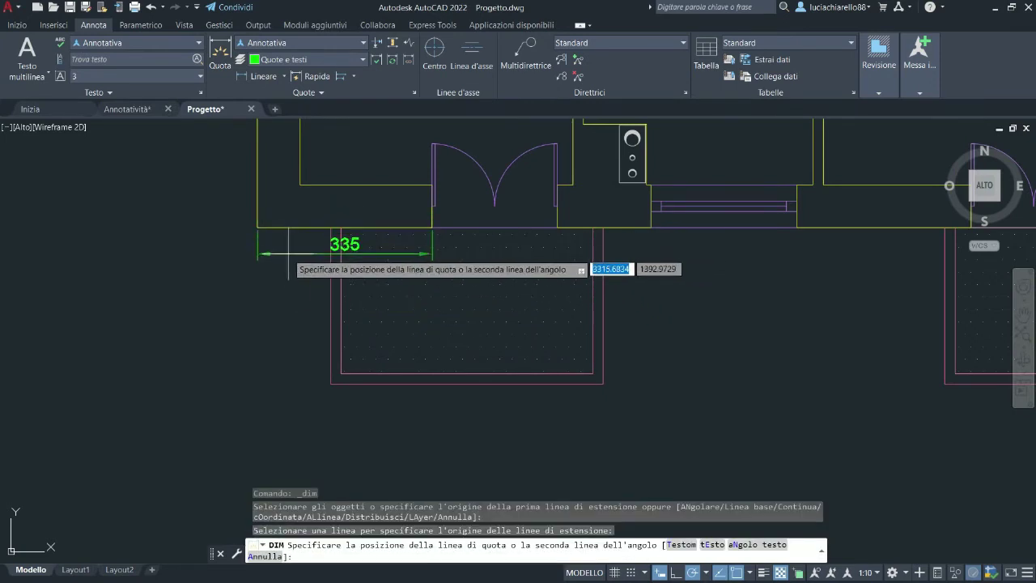
left_click(297, 421)
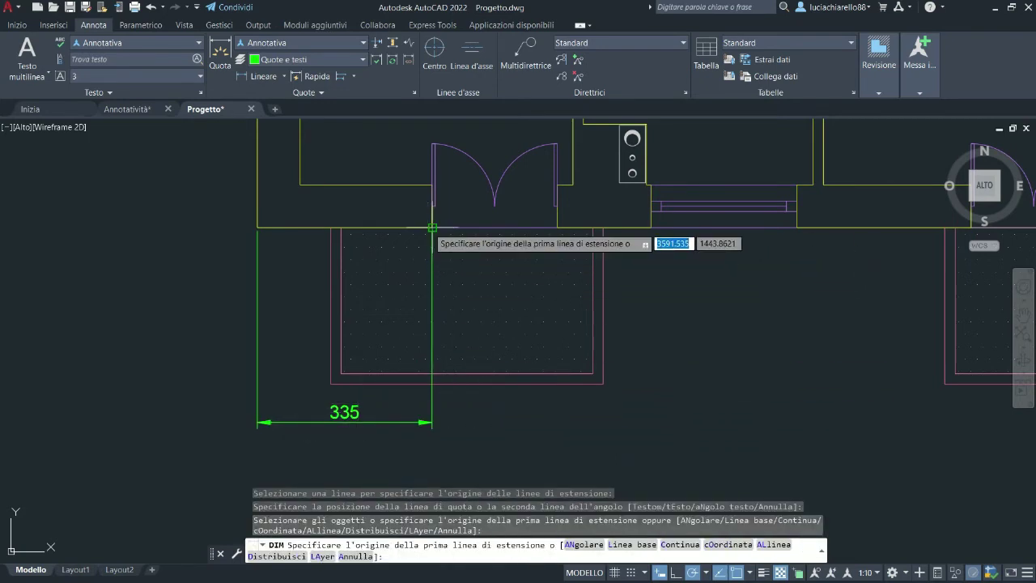
left_click(432, 227)
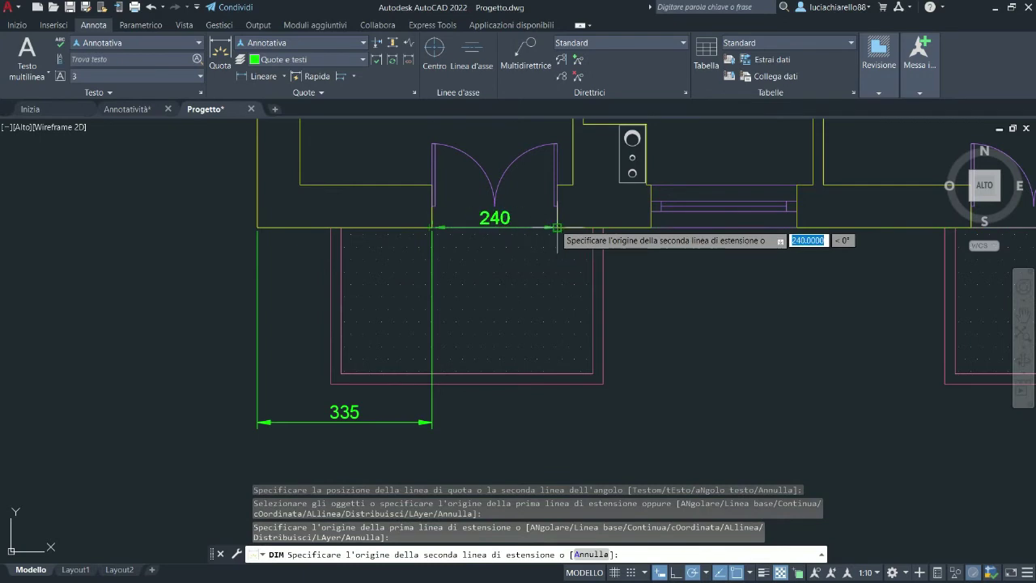
left_click(557, 227)
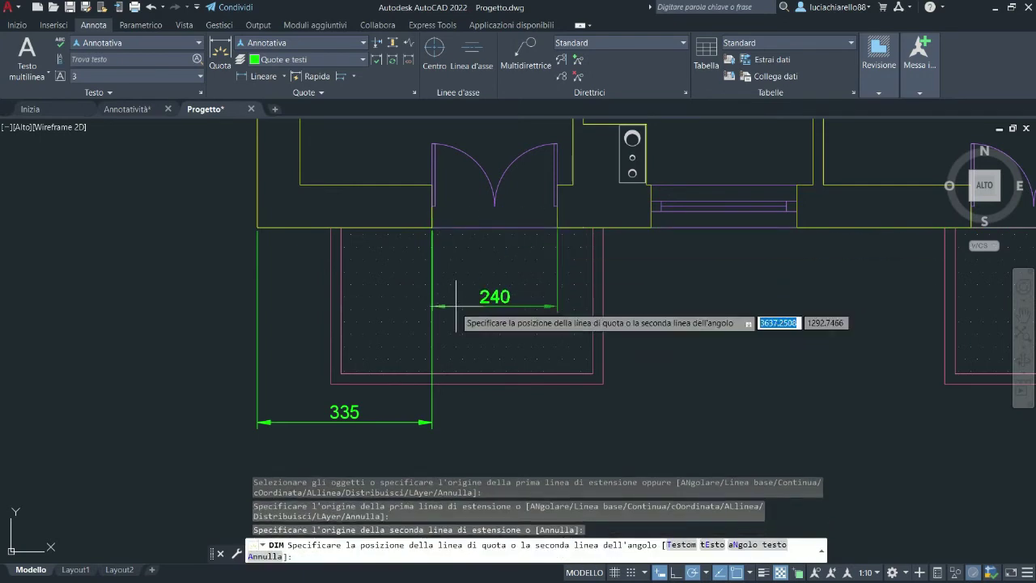
left_click(432, 421)
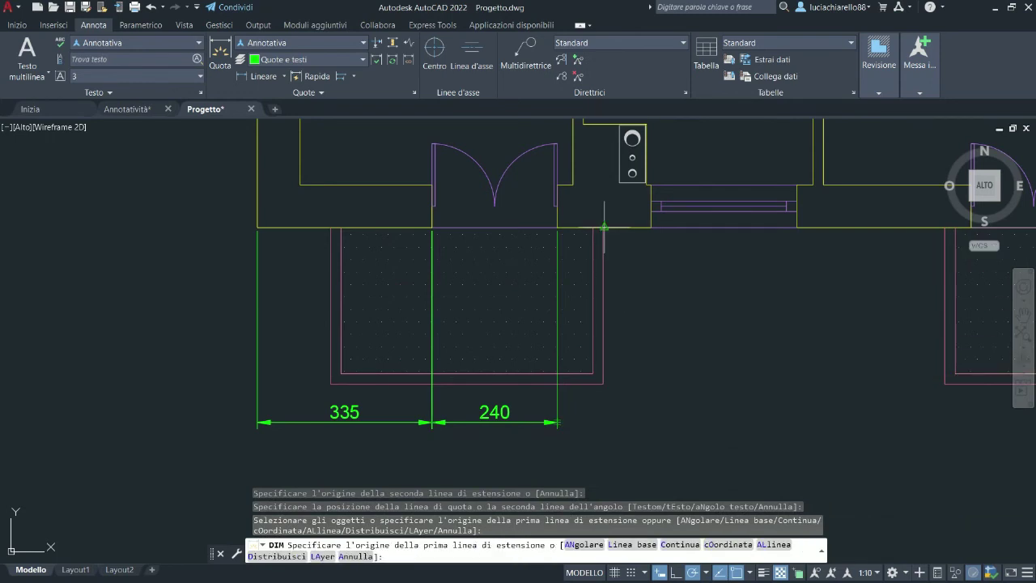
Step: Add a Ø30 diameter dimension to the plate's large circle, placed up-right
middle_click_drag(632, 164, 502, 330)
scroll(503, 331, "up", 3)
scroll(490, 324, "up", 5)
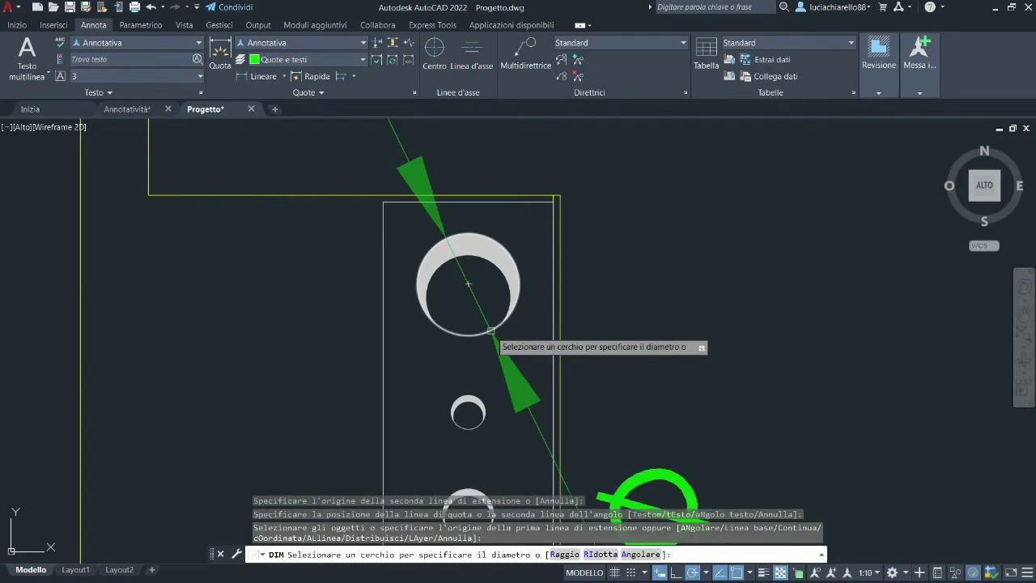
left_click(485, 323)
scroll(490, 332, "down", 2)
scroll(490, 332, "down", 1)
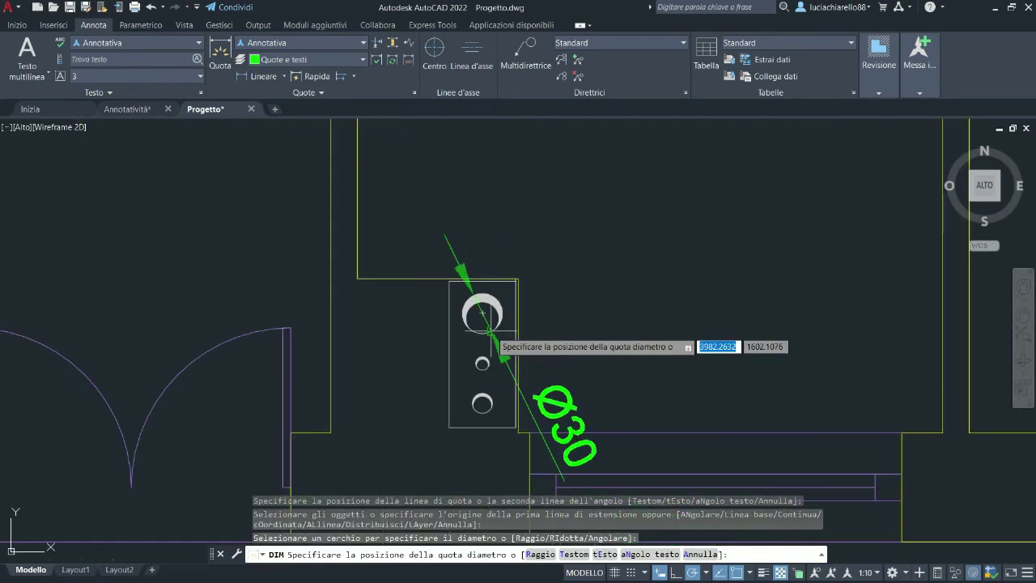
left_click(562, 286)
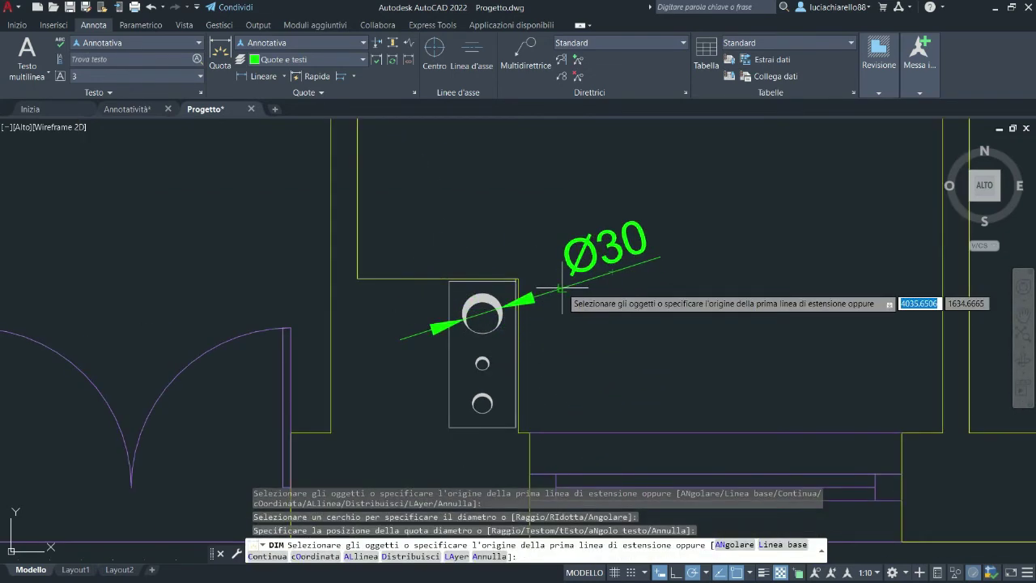
scroll(399, 156, "down", 3)
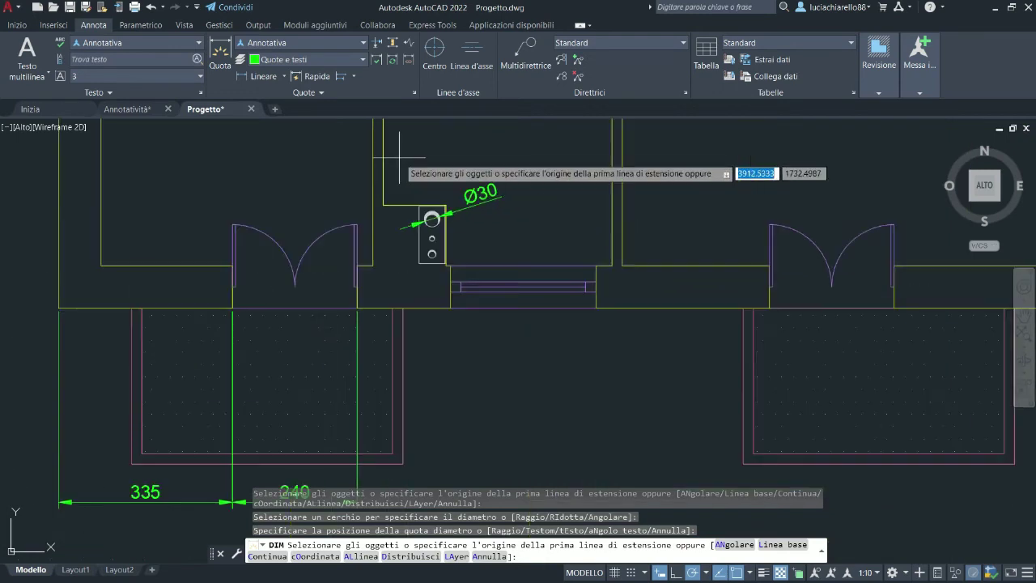
middle_click_drag(440, 348, 389, 283)
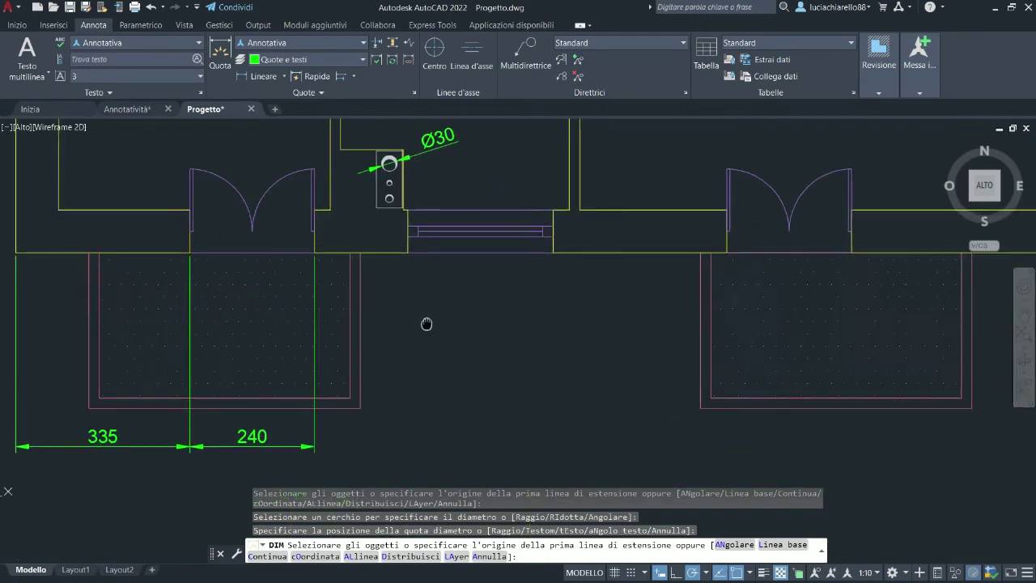
left_click(284, 78)
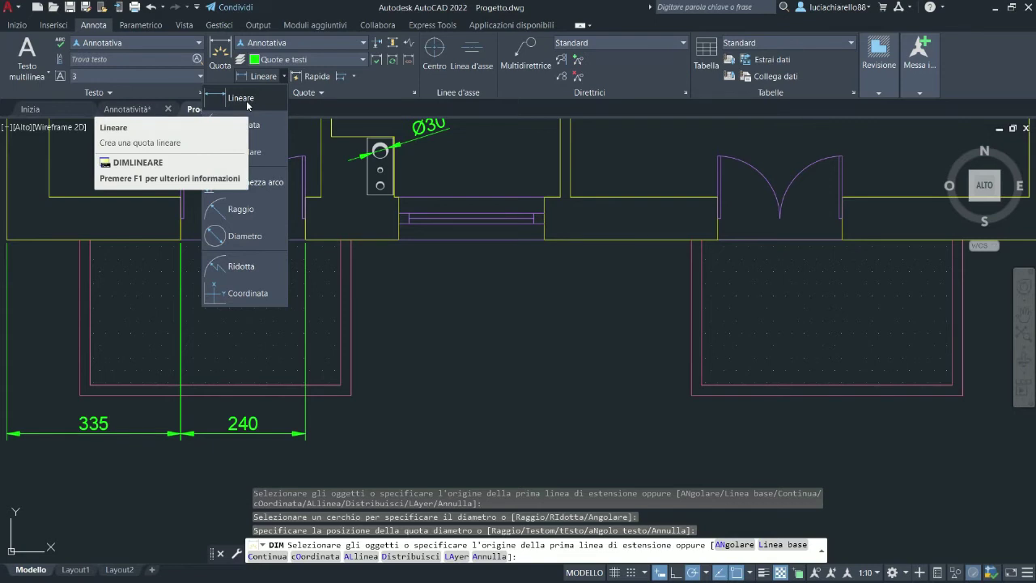
mouse_move(241, 98)
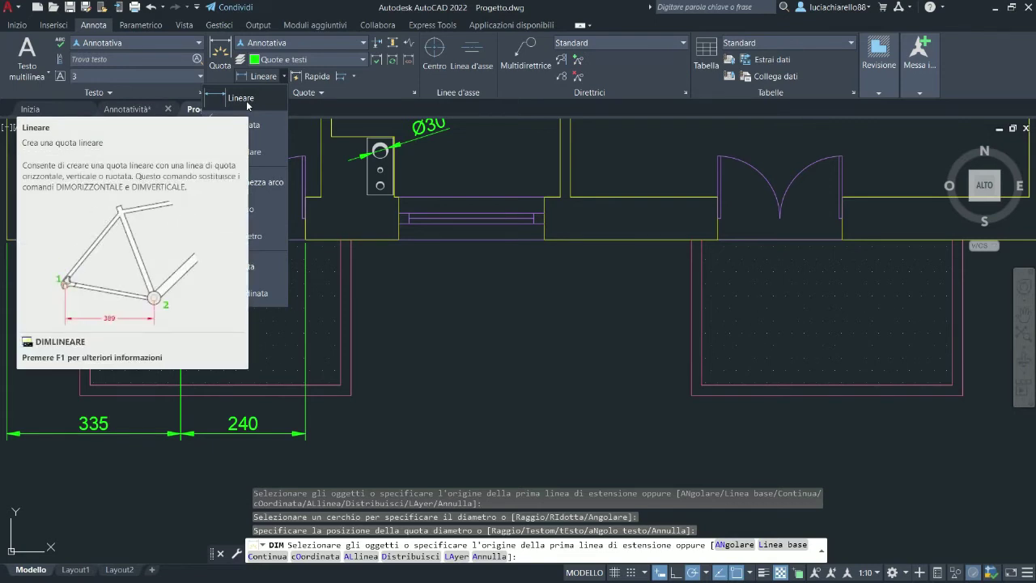
Step: Add a 179,57 linear dimension continuing in line after the 240 dimension
left_click(246, 105)
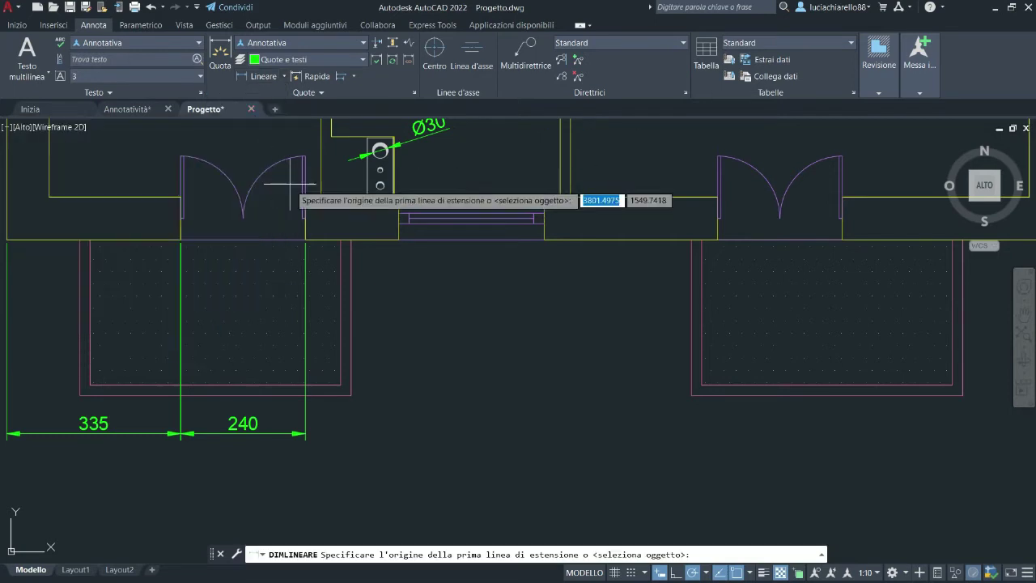
left_click(305, 239)
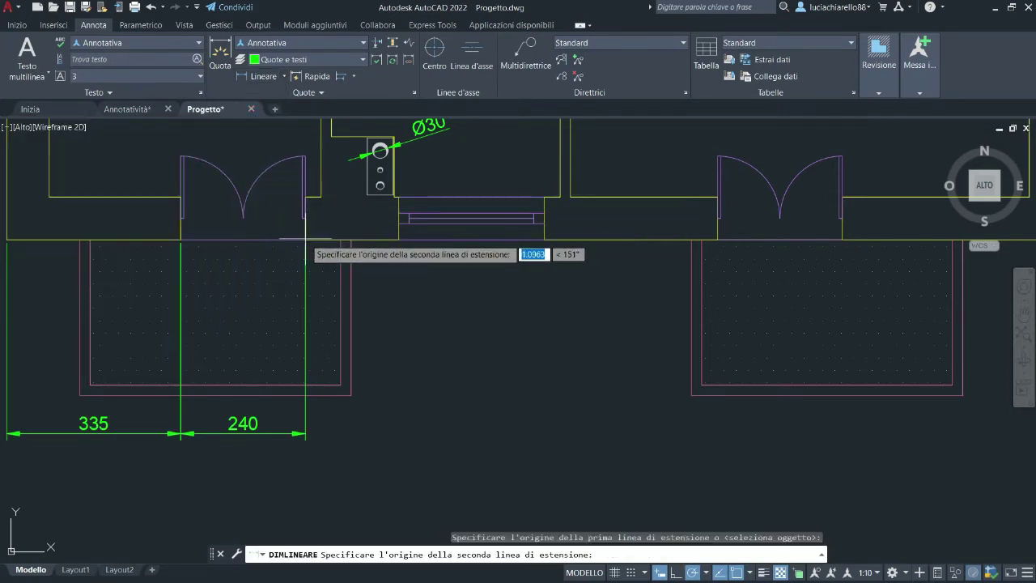
left_click(398, 239)
scroll(321, 441, "up", 4)
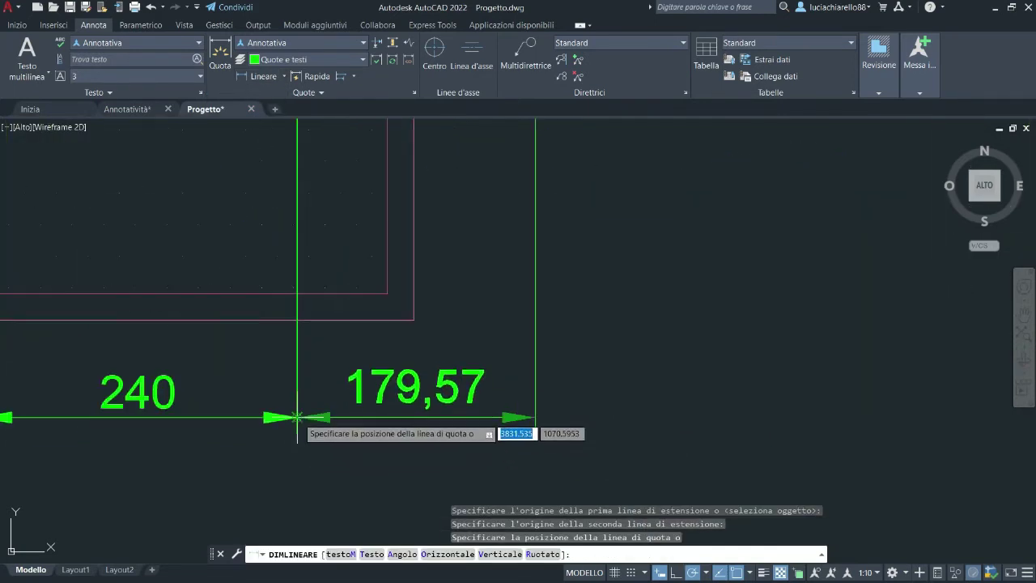
left_click(303, 418)
scroll(194, 372, "down", 4)
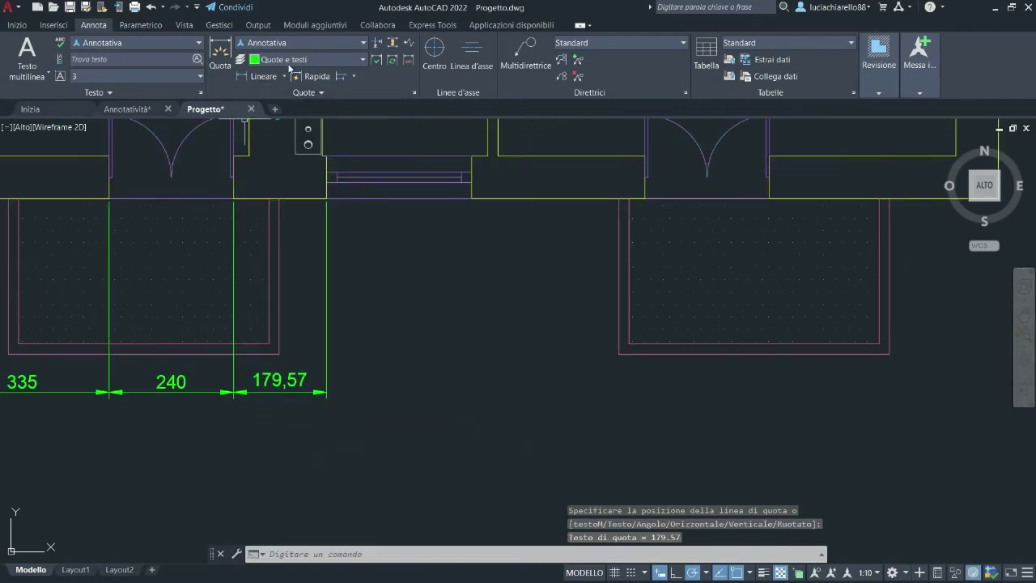
Step: Add a 90° angular dimension between the two walls at the lower-left corner
left_click(285, 76)
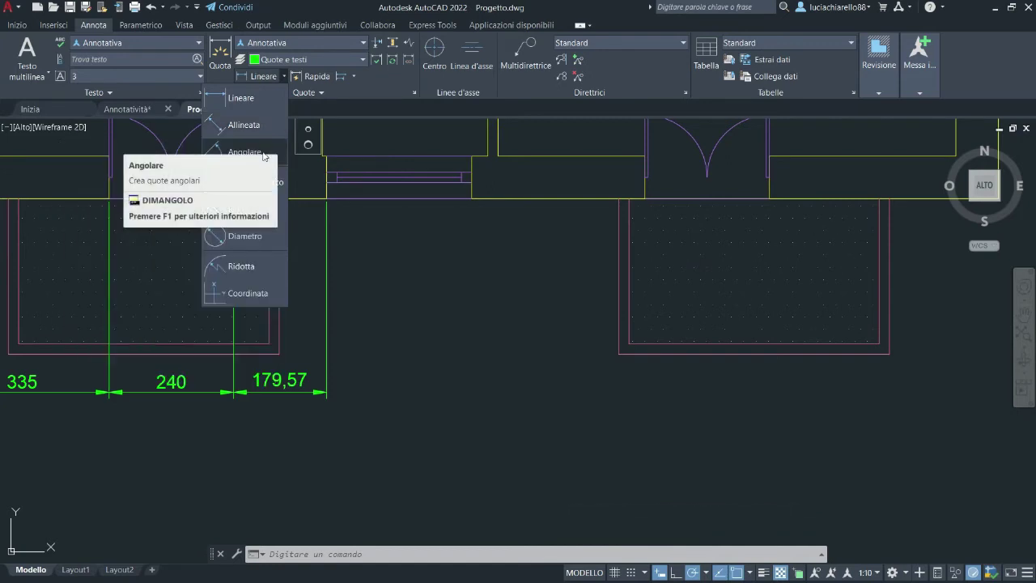
left_click(272, 153)
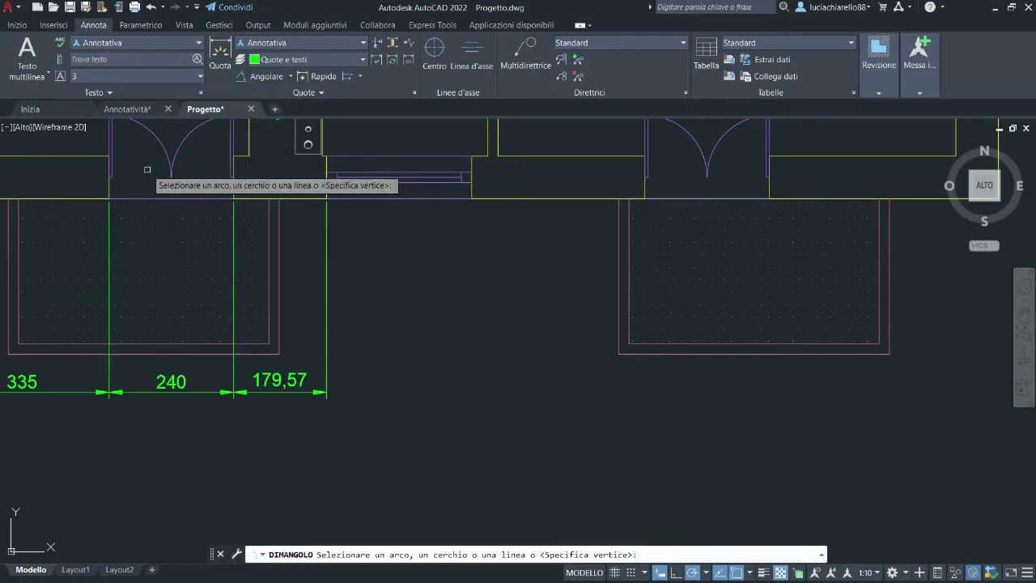
middle_click_drag(146, 171, 364, 361)
left_click(342, 344)
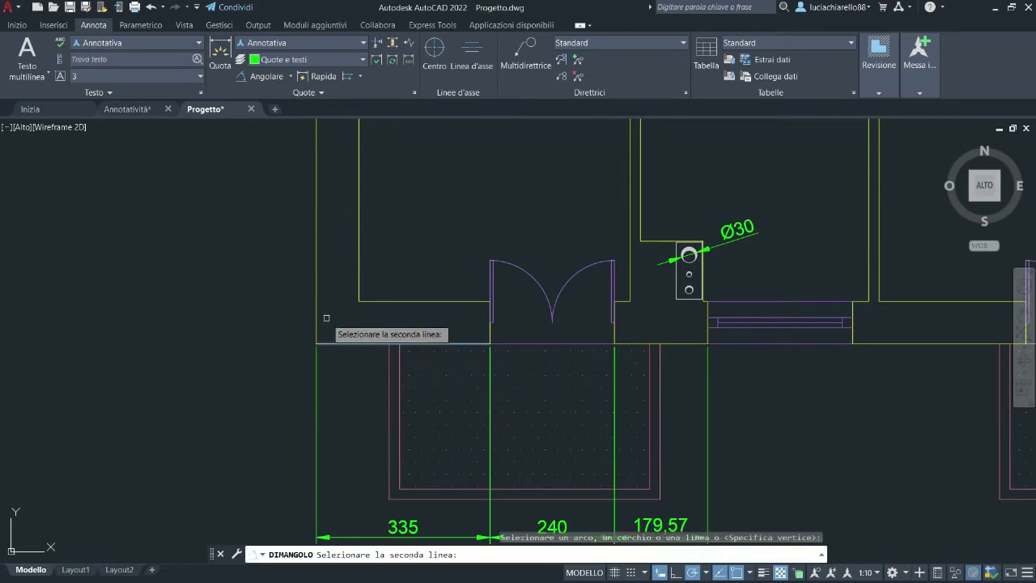
left_click(317, 310)
left_click(336, 308)
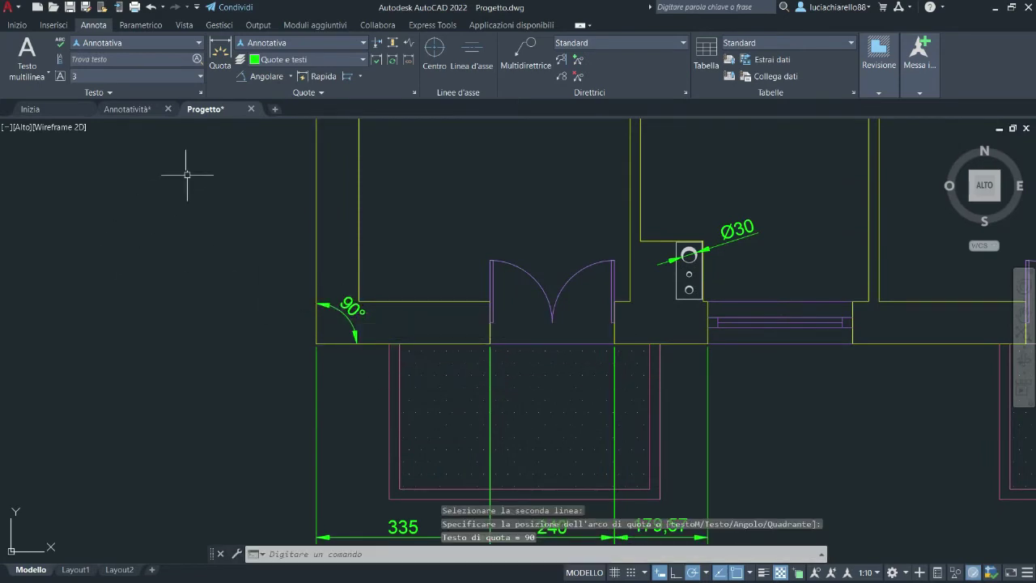
left_click(291, 76)
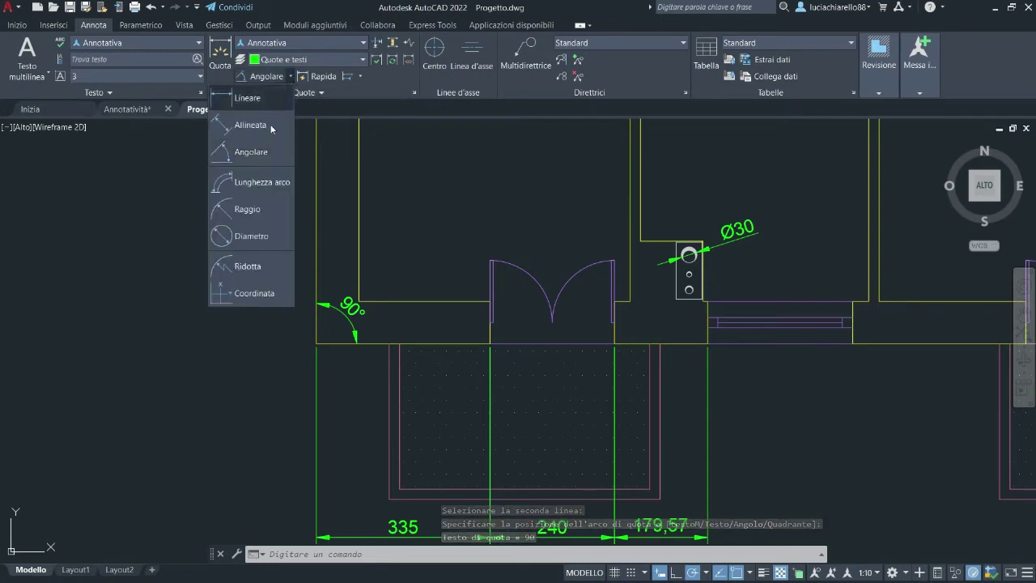
Step: Add an R7,5 radius dimension to the plate's lower small circle, label placed to its right
left_click(276, 212)
scroll(713, 279, "up", 2)
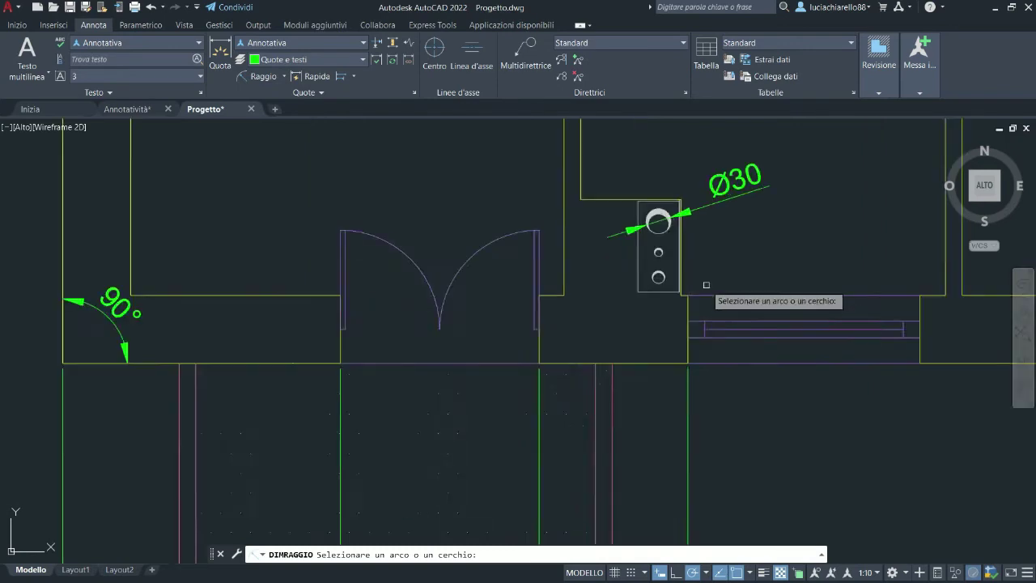
scroll(615, 284, "up", 2)
left_click(536, 285)
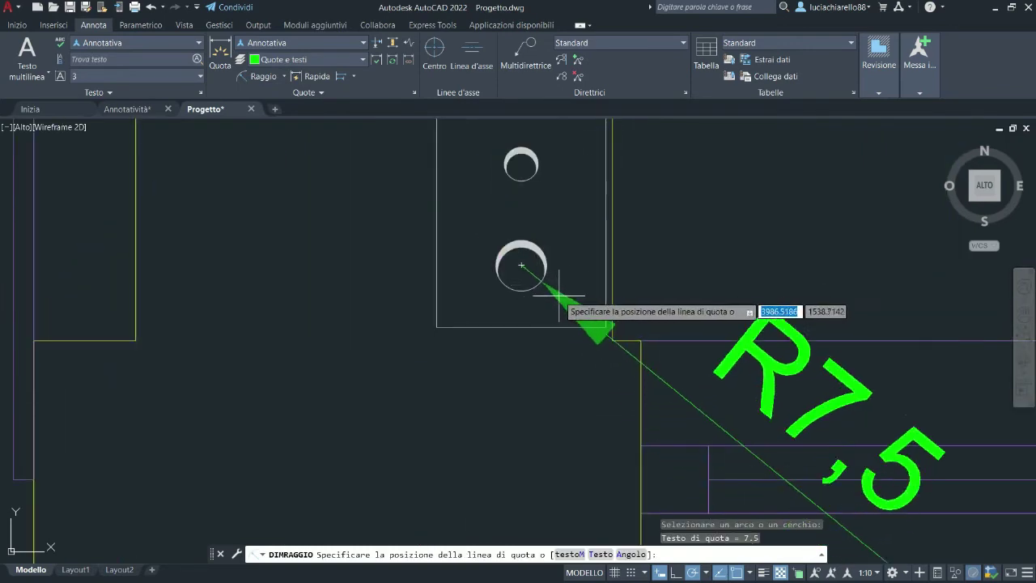
left_click(992, 268)
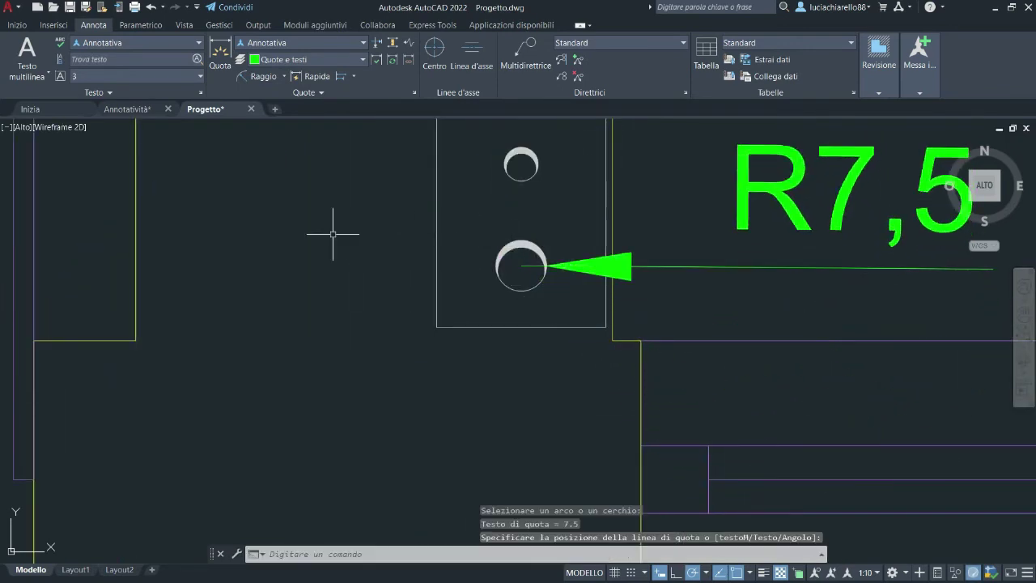
left_click(285, 76)
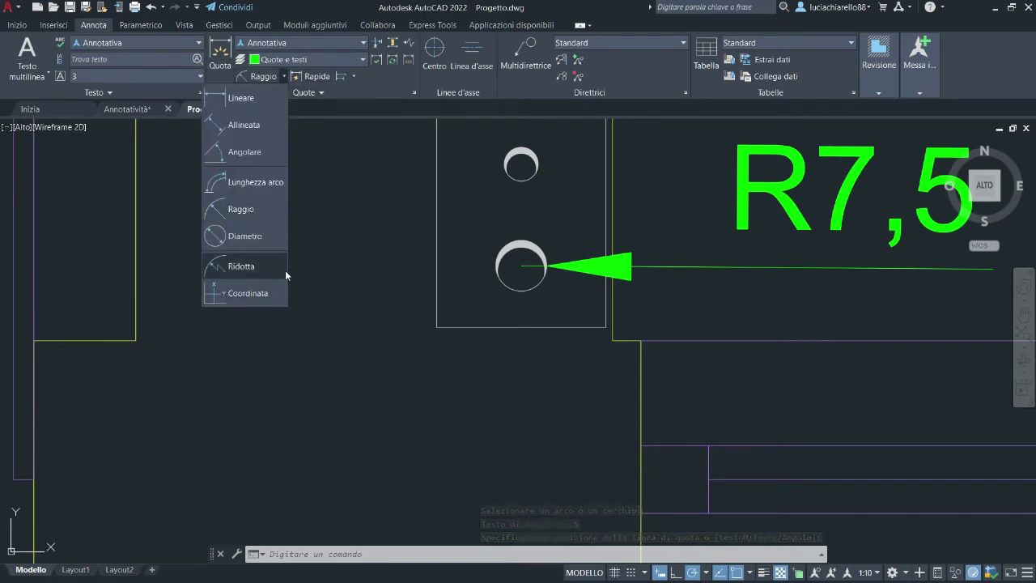
left_click(308, 189)
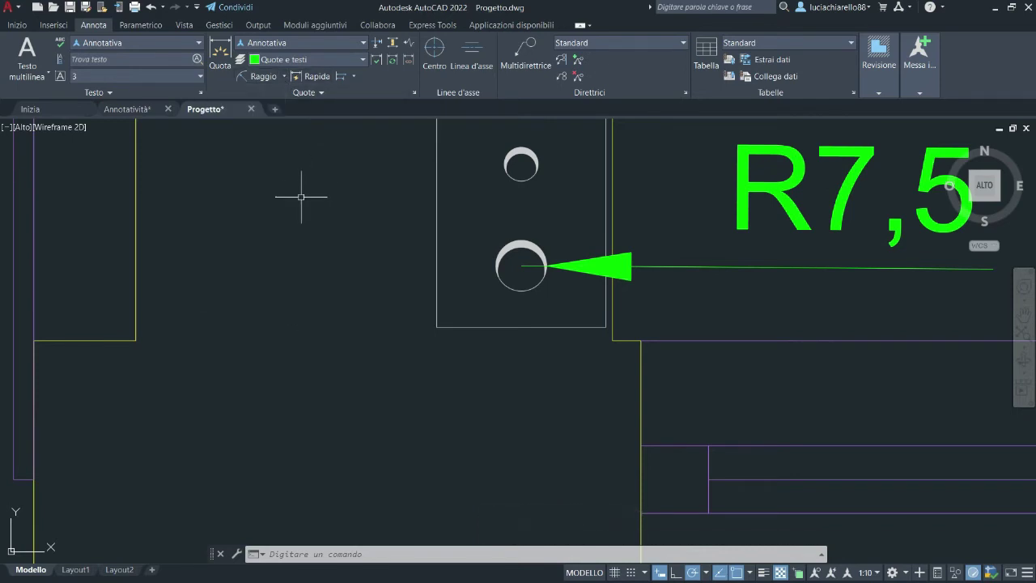
scroll(356, 372, "down", 5)
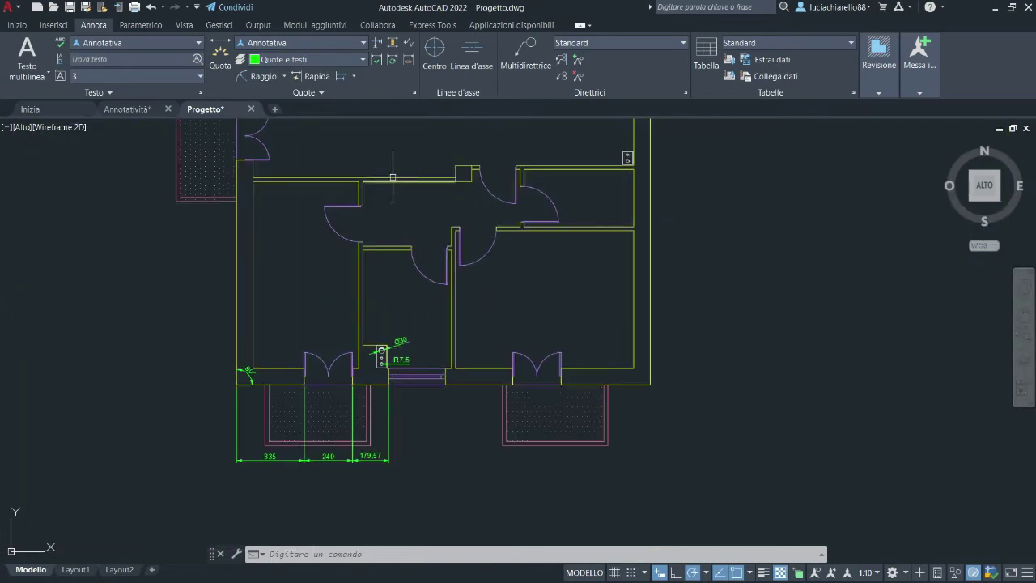
scroll(384, 220, "up", 2)
scroll(459, 260, "up", 3)
Step: Quick-dimension the upper wall lines as a chain: 523,16, 20, 460,24, 80, 40
scroll(459, 260, "up", 2)
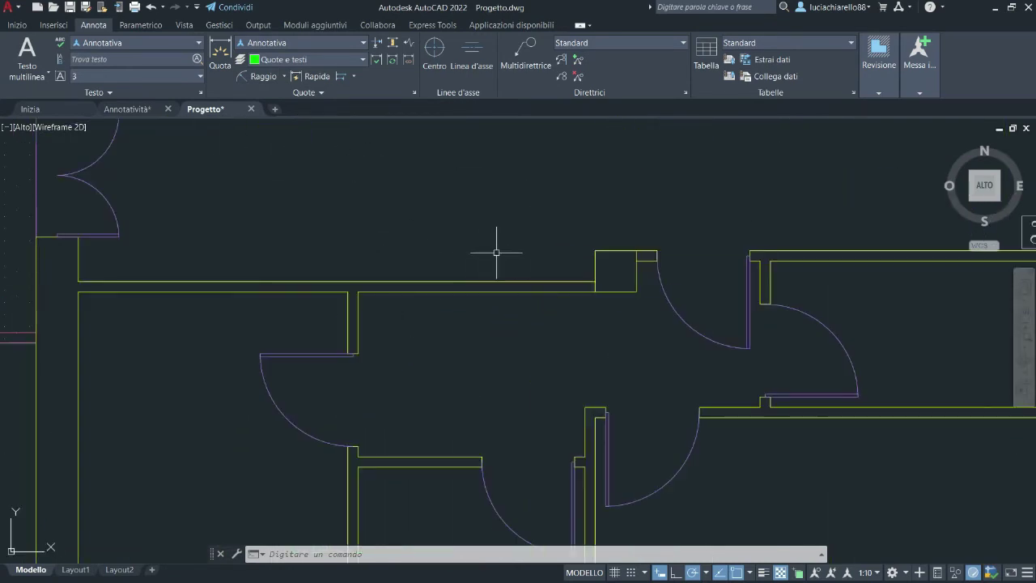
left_click(648, 304)
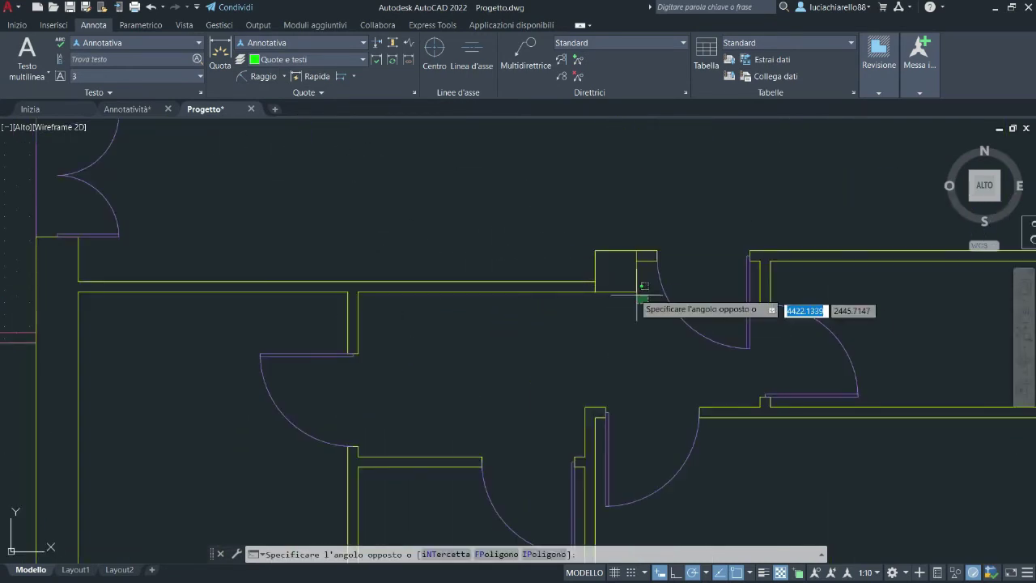
left_click(241, 217)
left_click(313, 77)
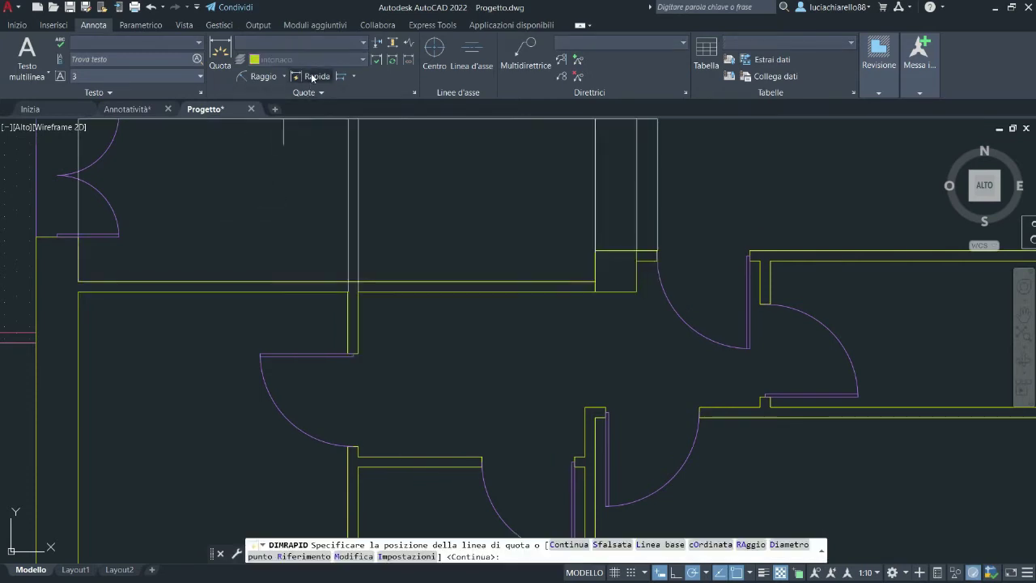
left_click(317, 245)
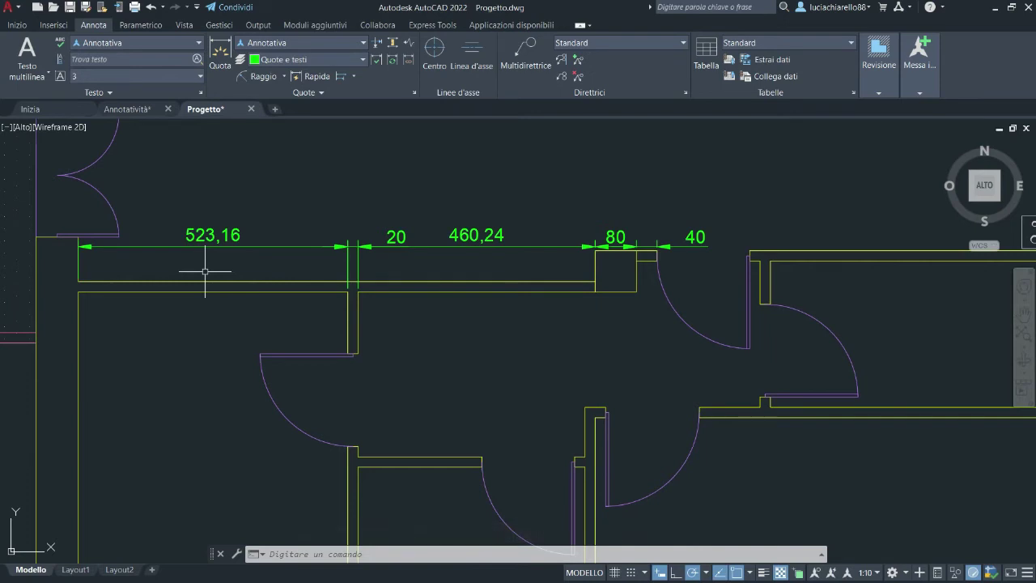
Step: Move the 20 dimension's text above the dimension line on a leader
scroll(298, 231, "up", 2)
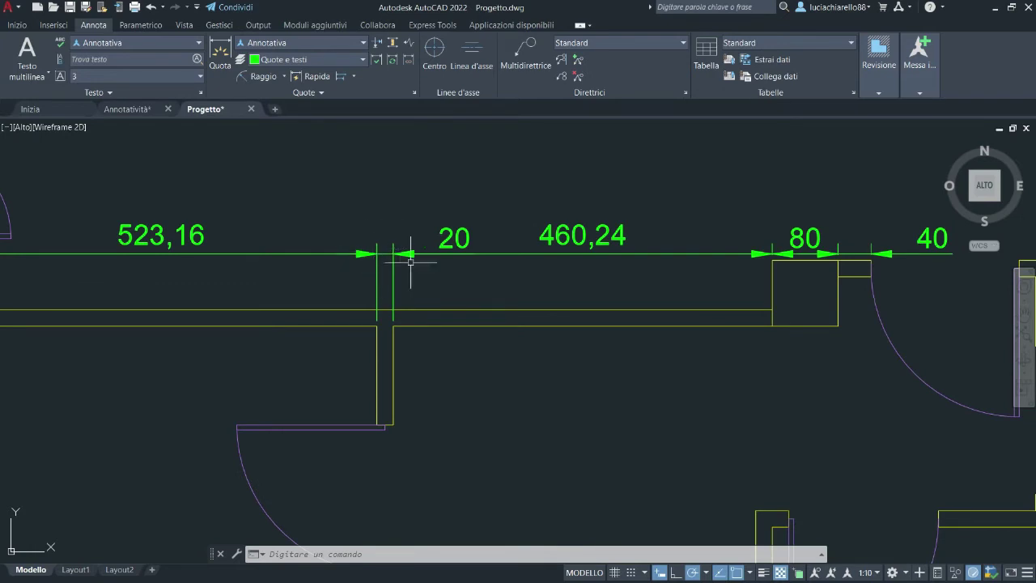
left_click(455, 237)
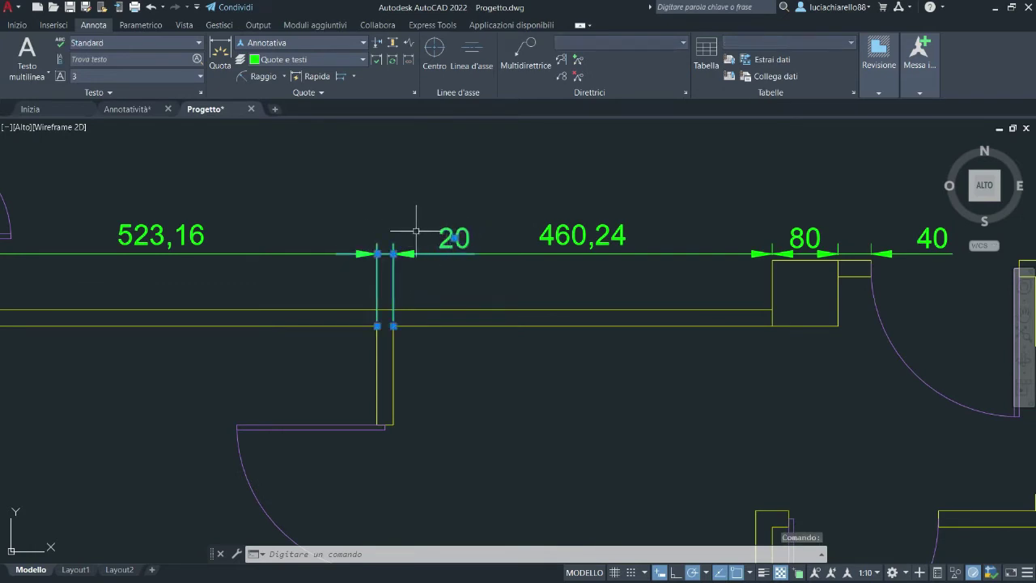
mouse_move(455, 238)
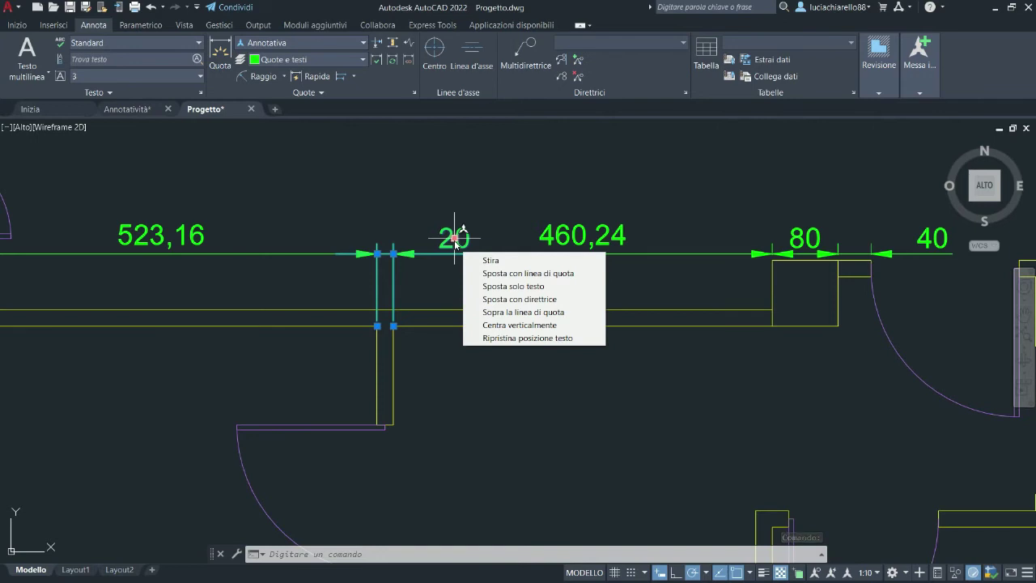
left_click(498, 299)
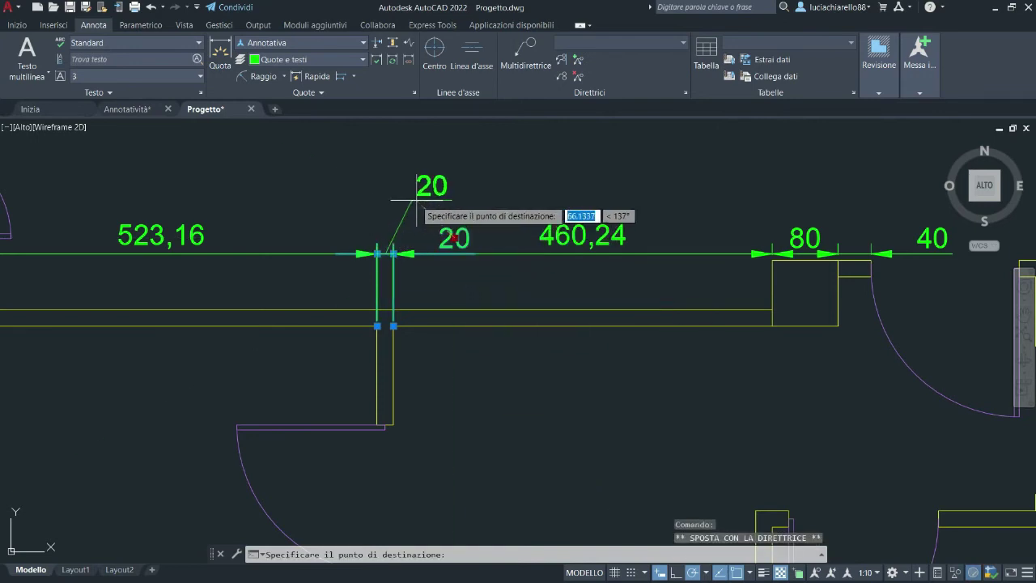
left_click(451, 191)
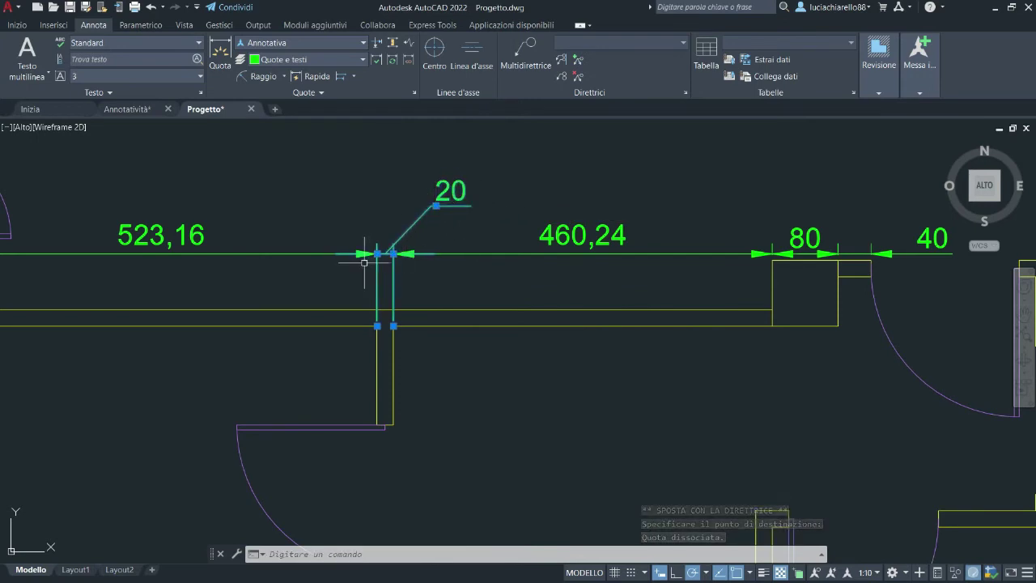
key("Escape")
scroll(326, 149, "down", 2)
Step: Continue from the 179,57 dimension with 280 and 334 dimensions along the balcony wall
scroll(326, 150, "down", 3)
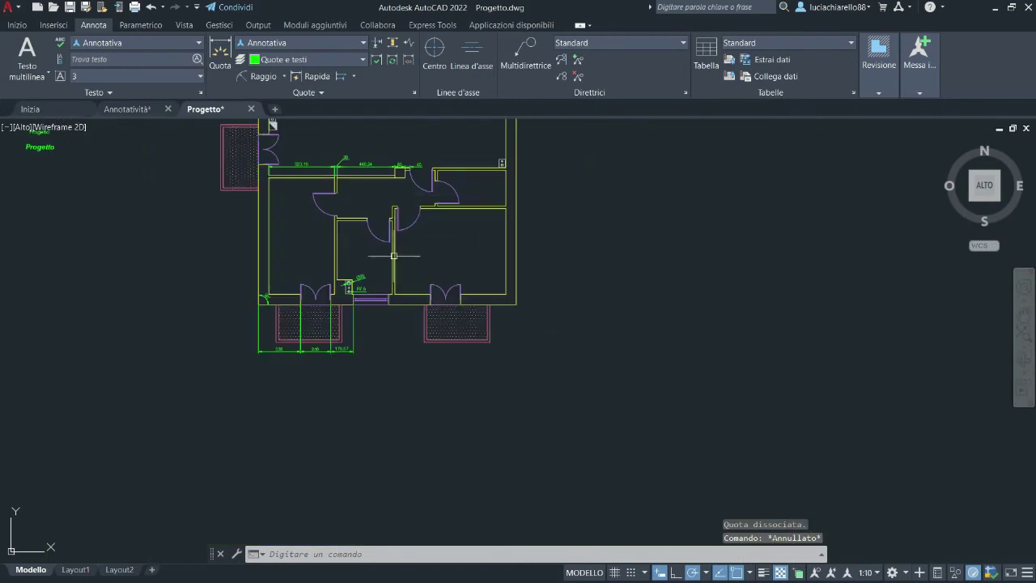
scroll(394, 256, "up", 4)
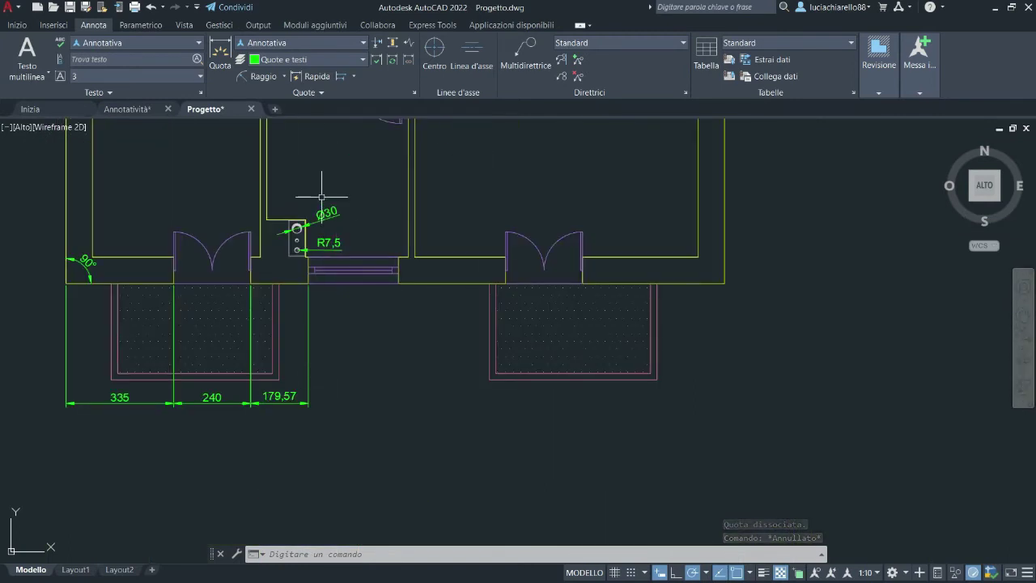
left_click(355, 77)
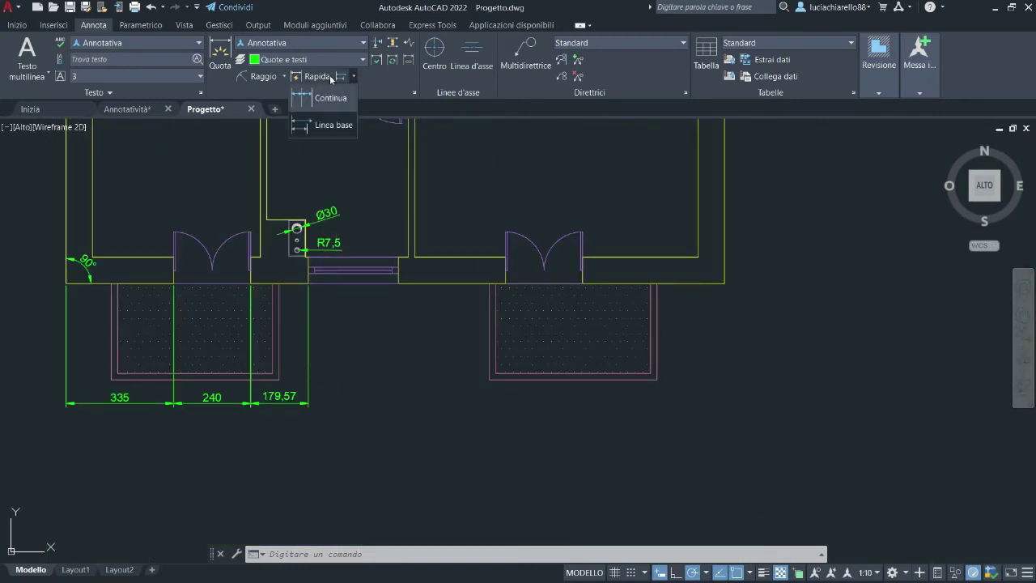
left_click(322, 98)
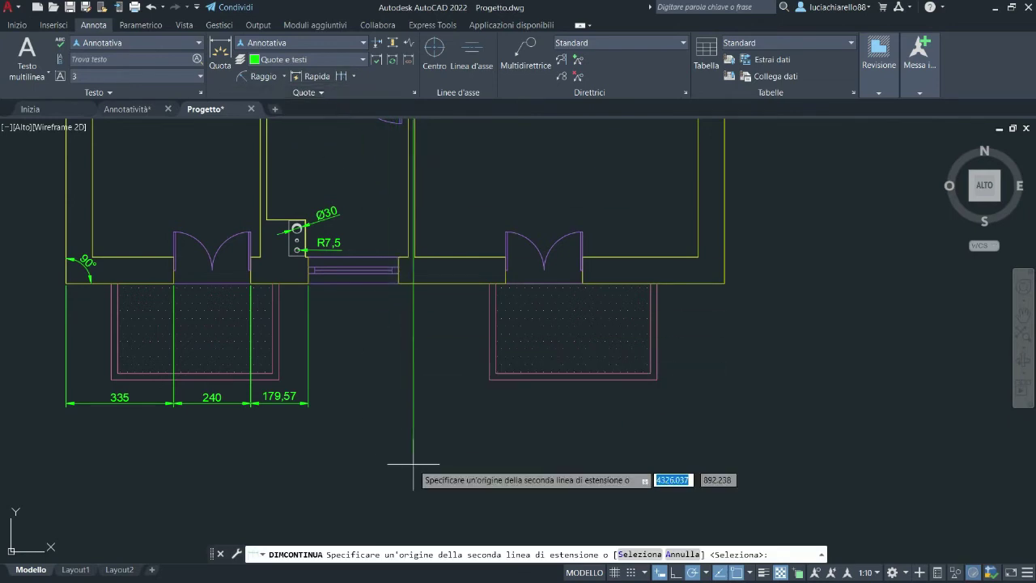
left_click(648, 554)
left_click(310, 337)
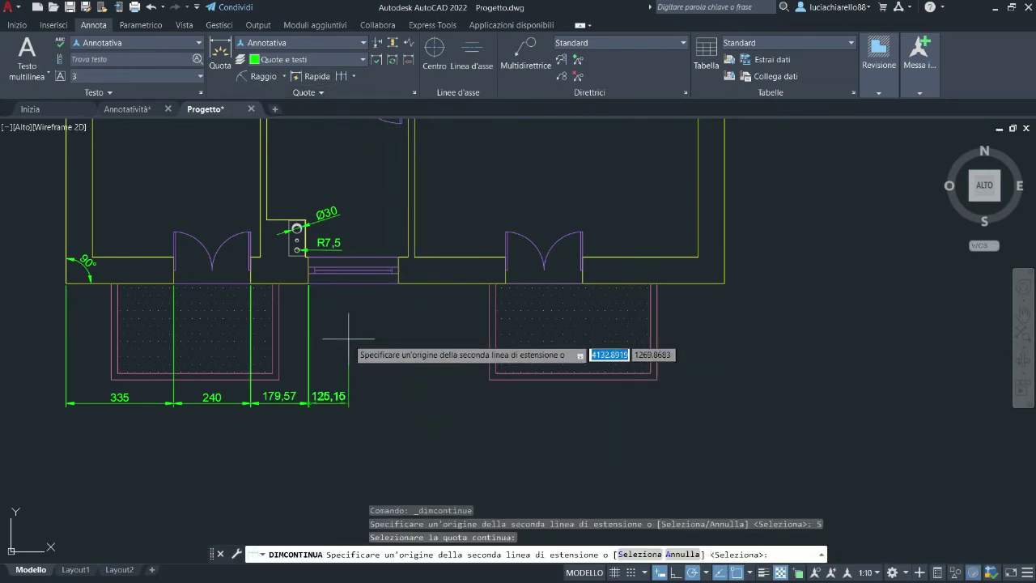
scroll(396, 299, "up", 2)
left_click(392, 251)
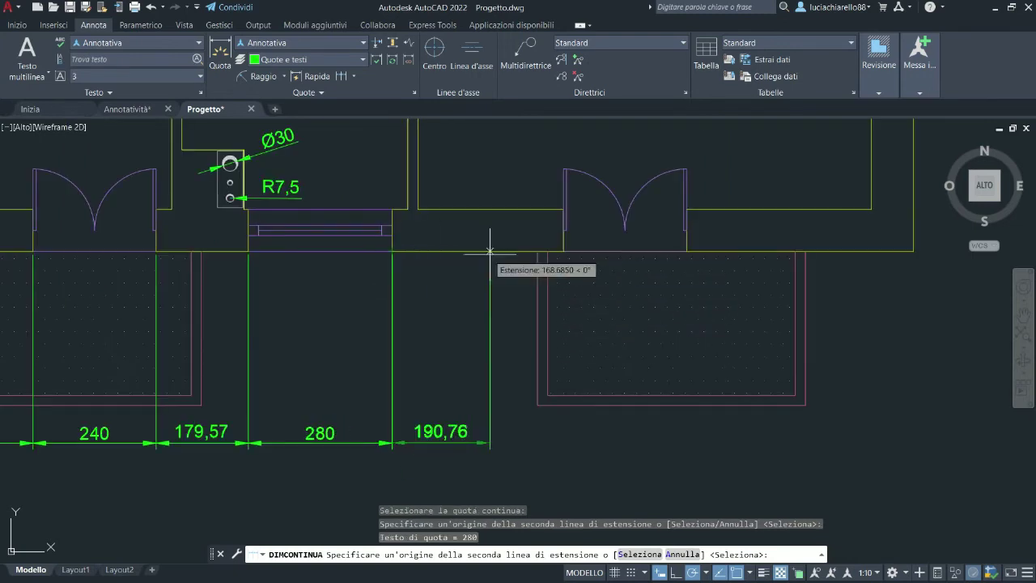
left_click(563, 251)
key("Escape")
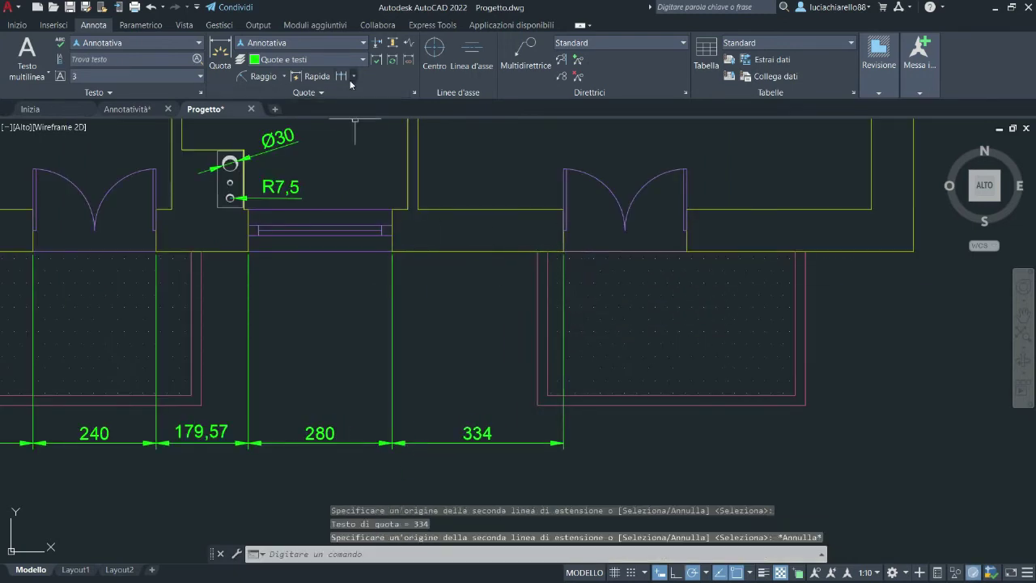
Step: Add stacked 574 and 1016 baseline dimensions reaching toward the right-hand planter
left_click(354, 76)
left_click(350, 126)
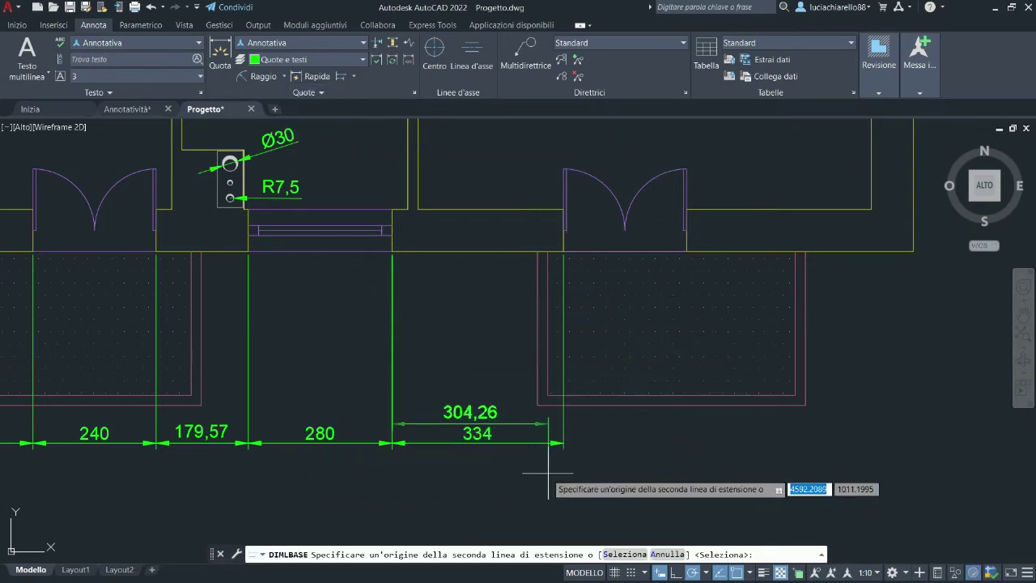
middle_click_drag(629, 456, 478, 434)
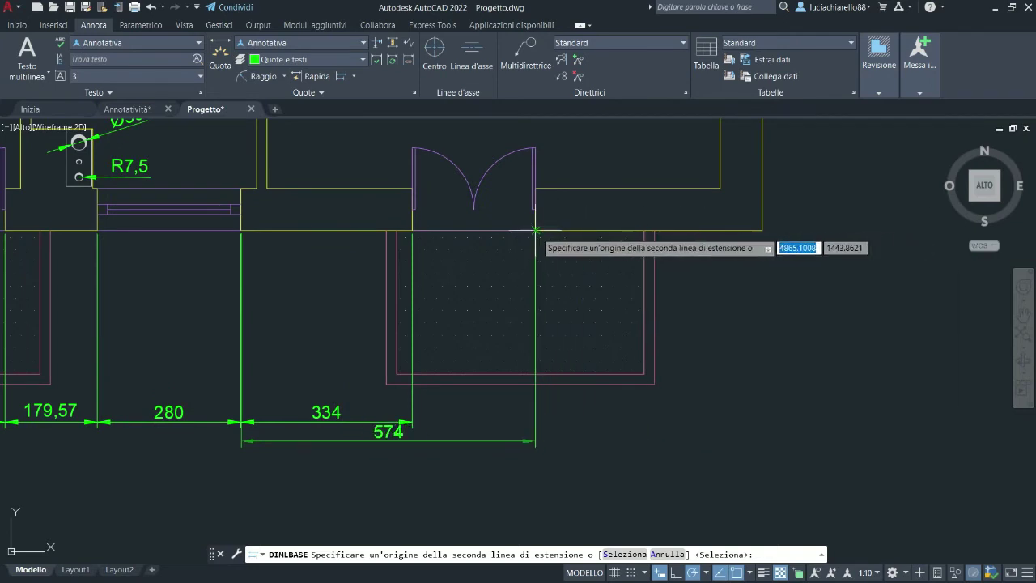
left_click(535, 229)
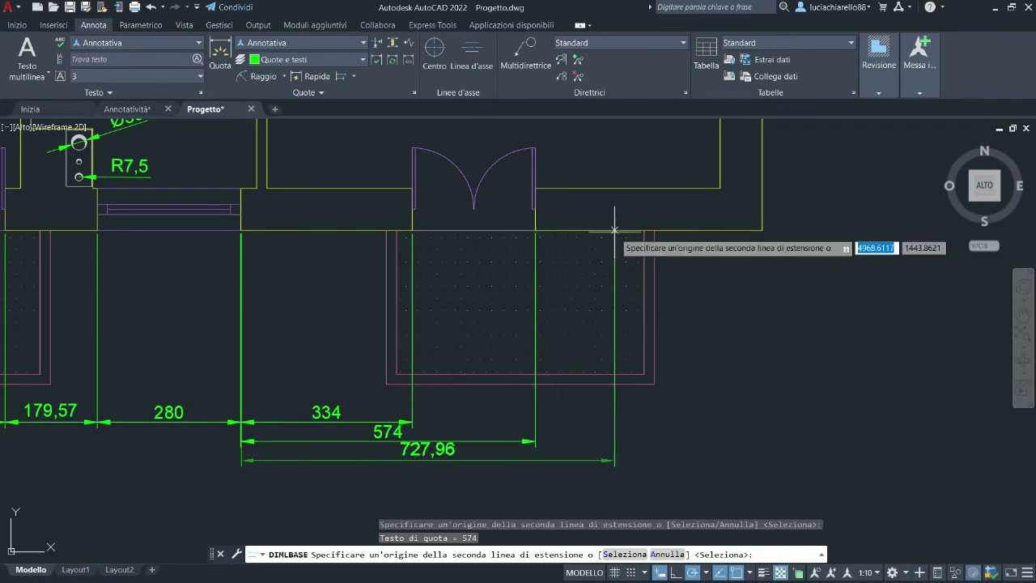
left_click(762, 235)
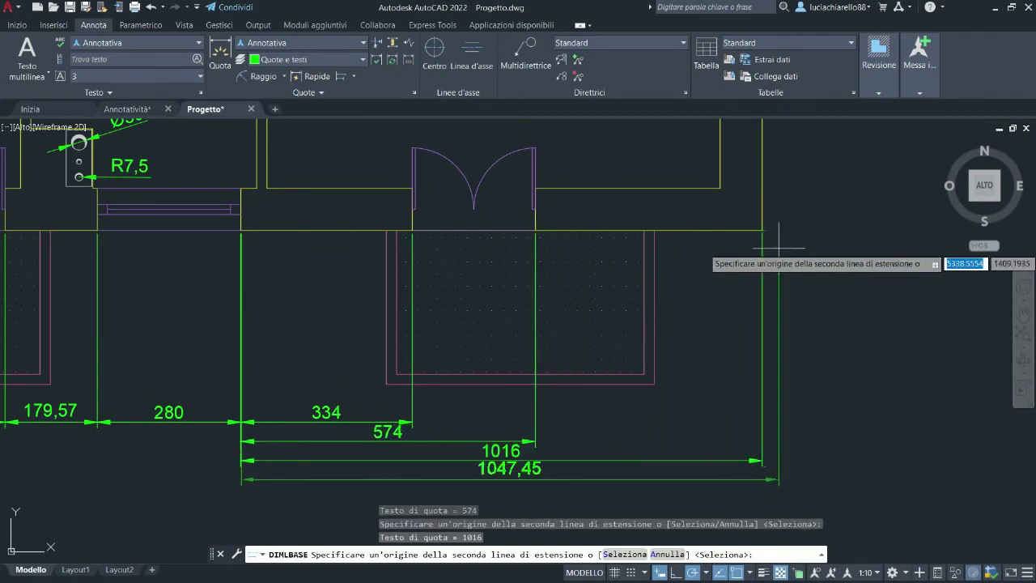
key("Escape")
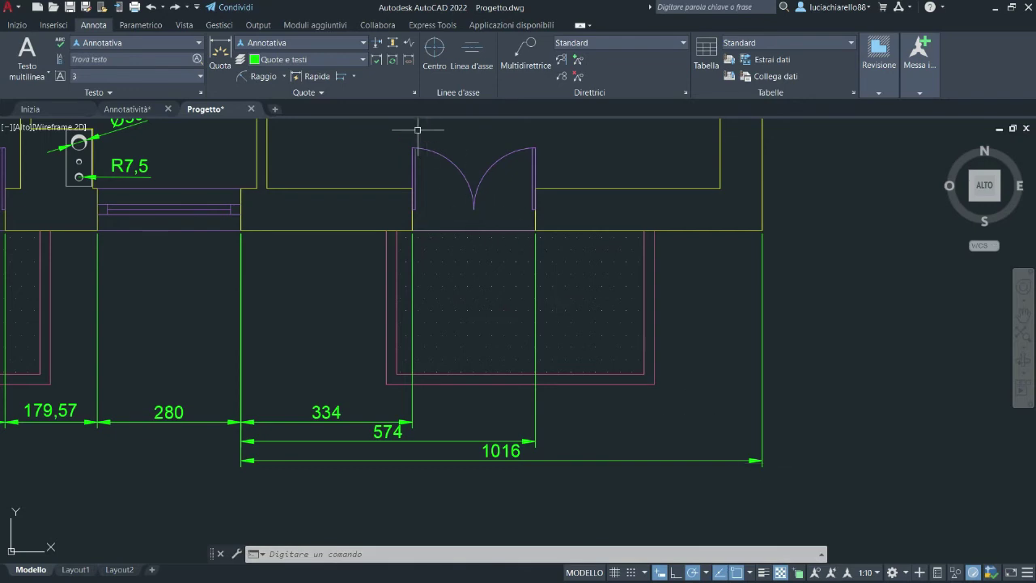
left_click(416, 93)
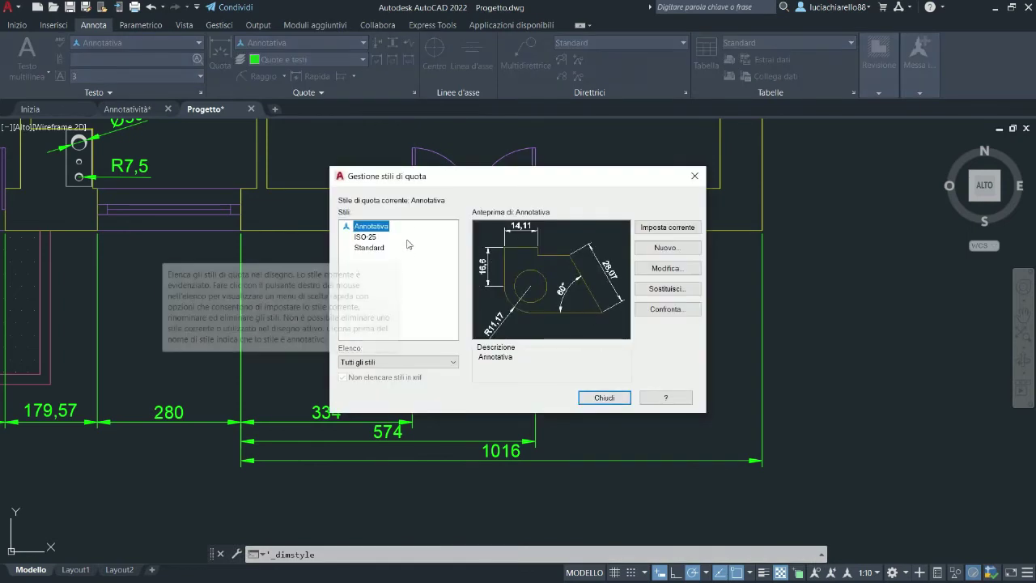
left_click(675, 271)
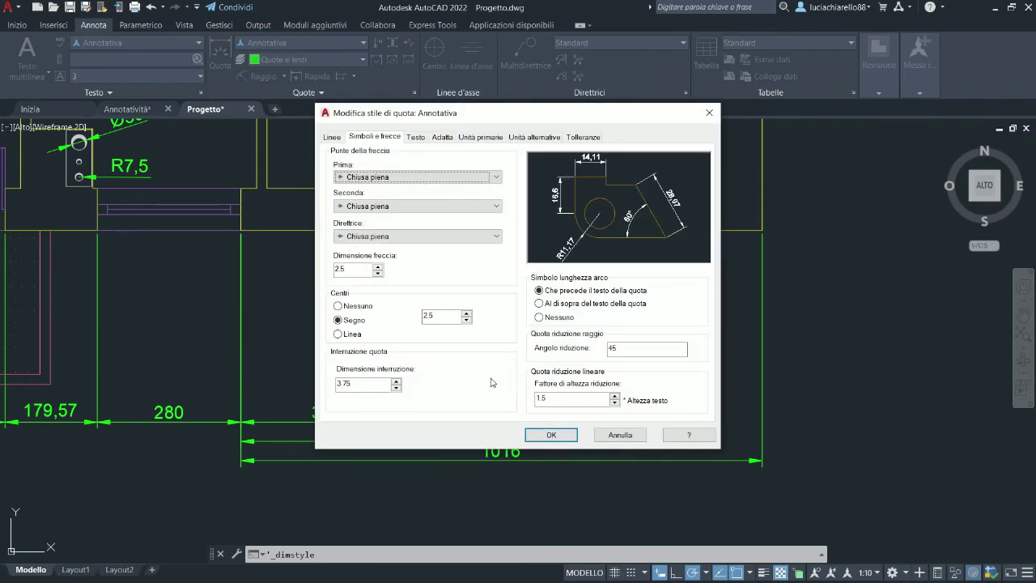
left_click(331, 137)
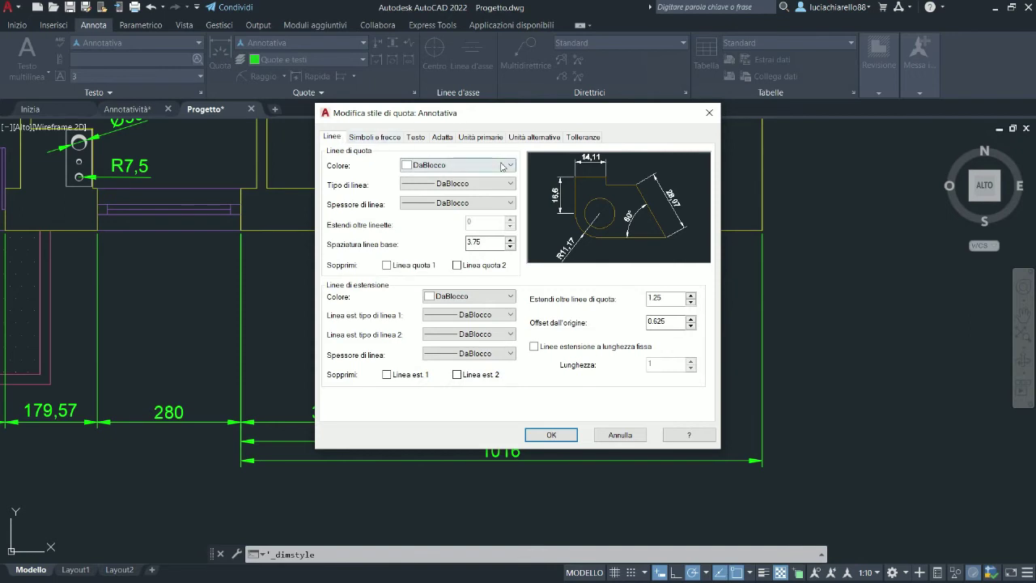
left_click(534, 347)
left_click(372, 138)
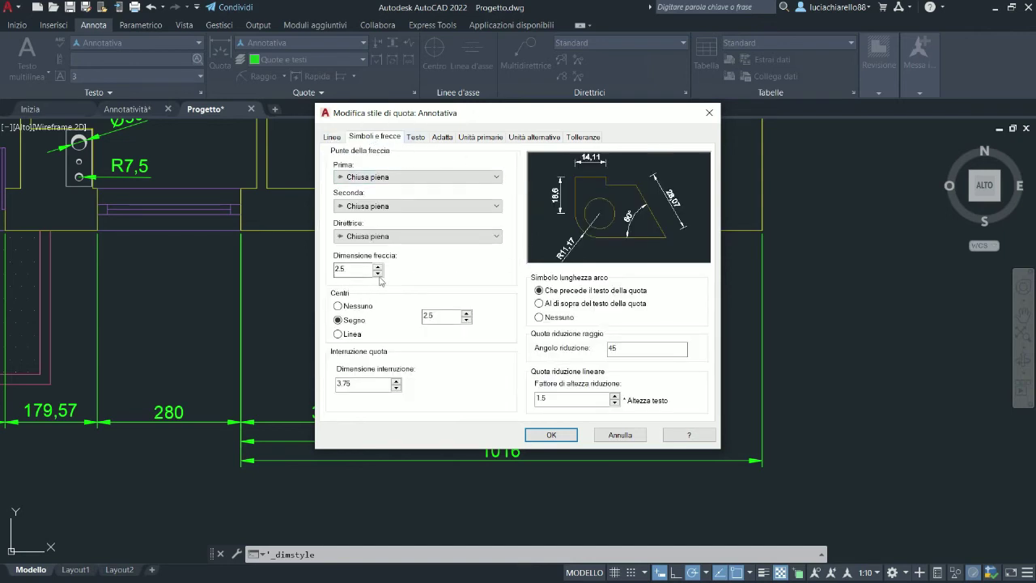
left_click(416, 139)
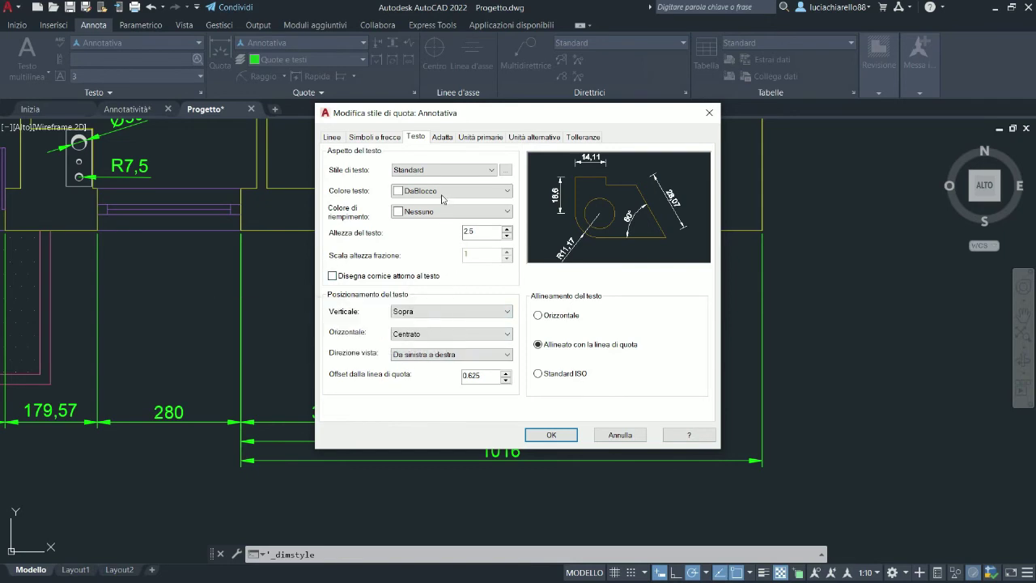
left_click(444, 138)
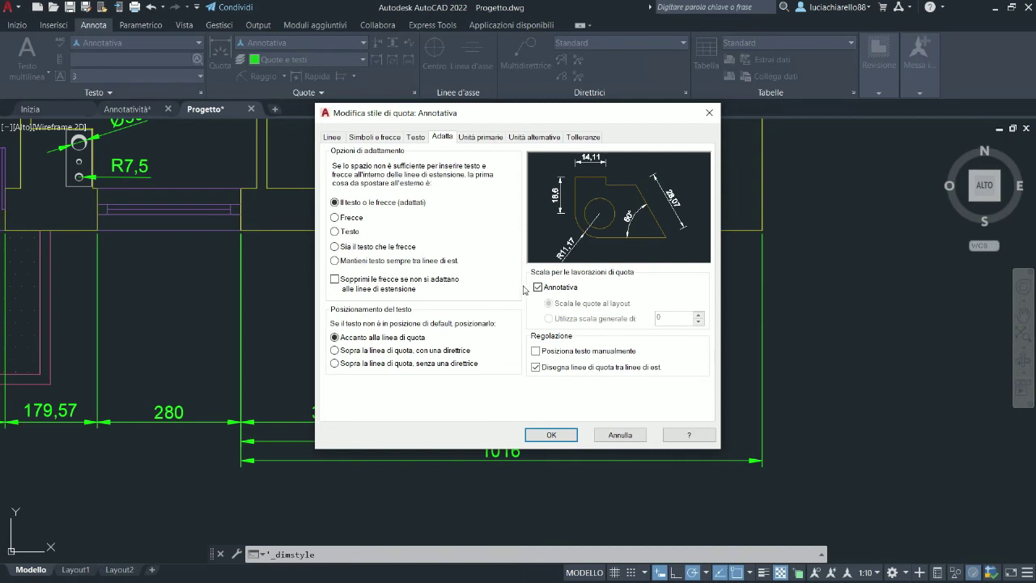
left_click(481, 137)
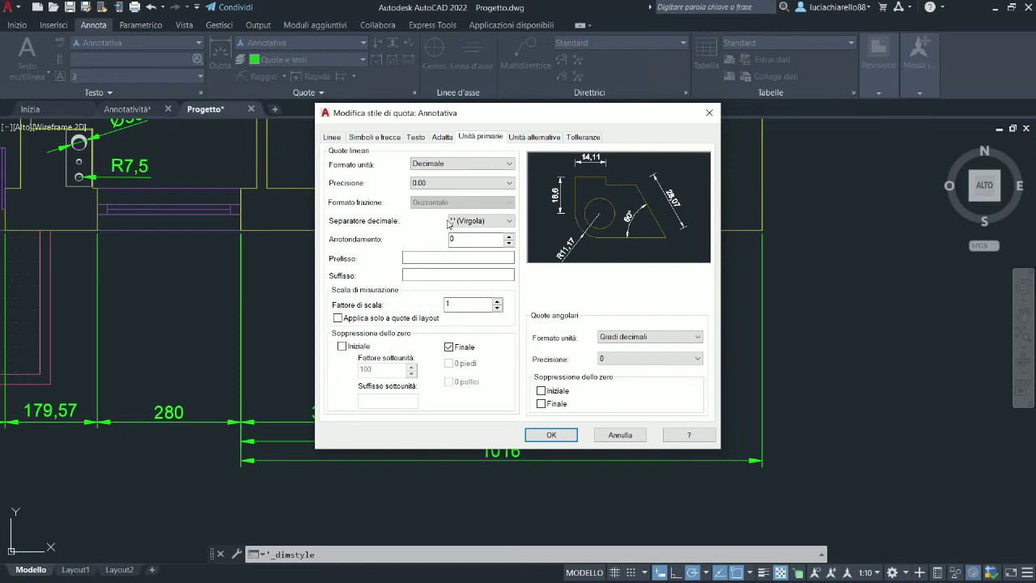
left_click(533, 138)
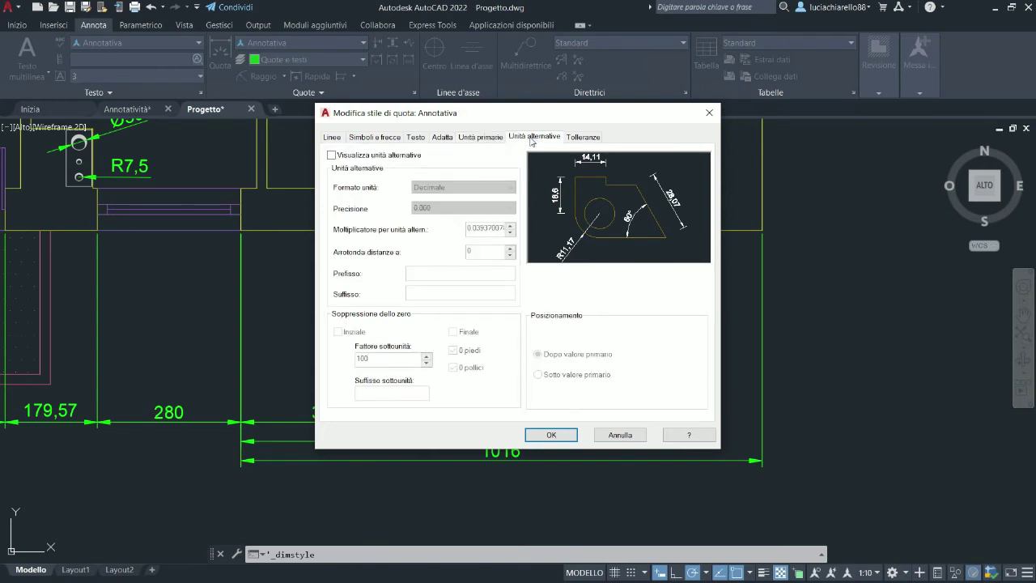
left_click(599, 138)
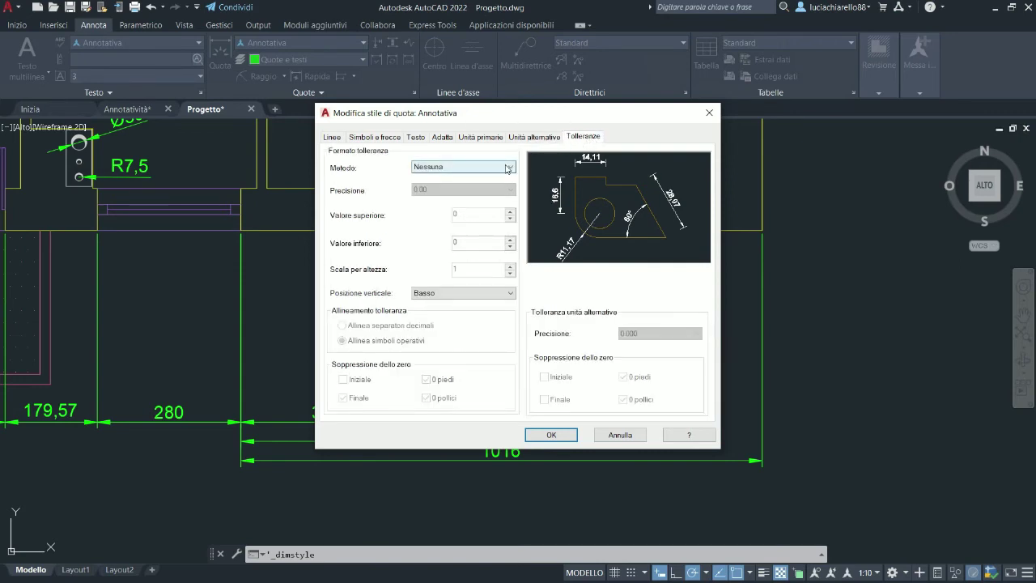
left_click(508, 169)
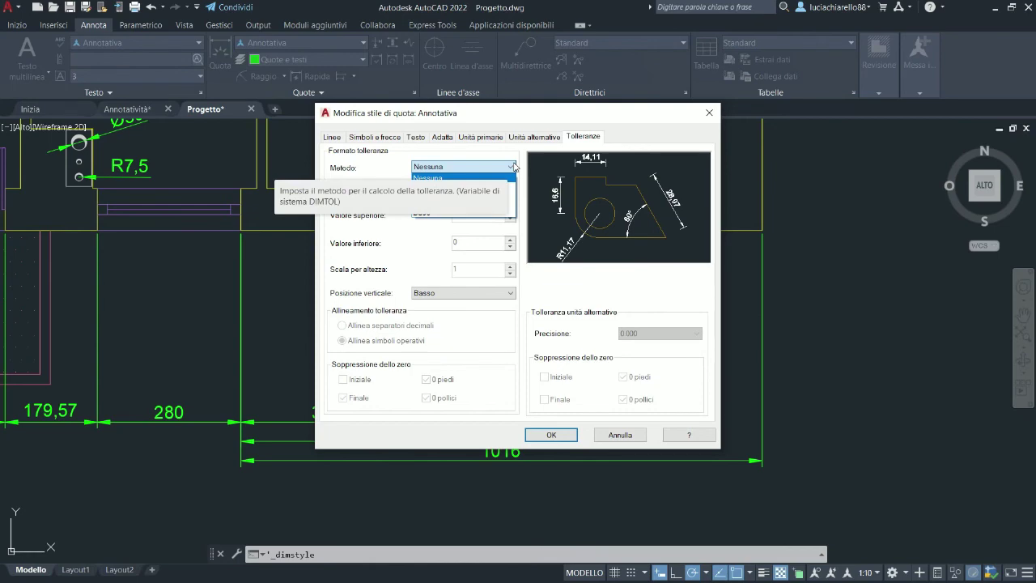
left_click(619, 437)
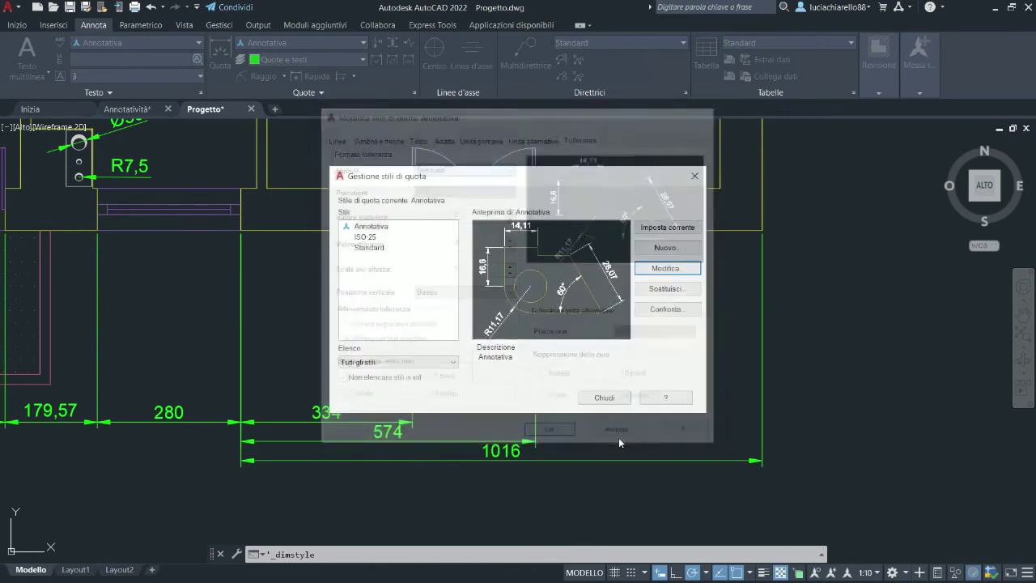
left_click(604, 397)
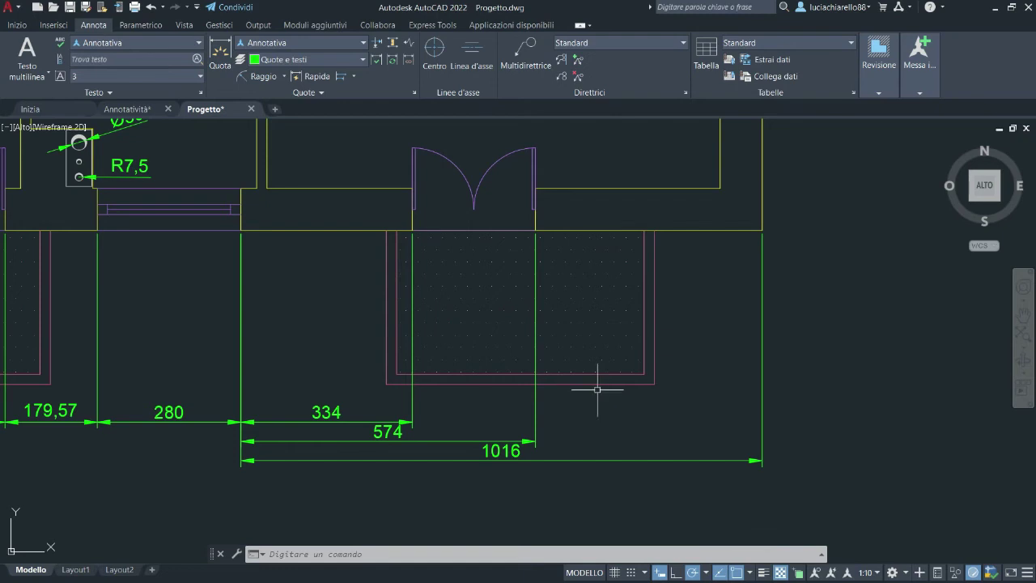
Step: Place a centre mark on the lower circle of the small fixture box
scroll(601, 439, "down", 3)
scroll(562, 322, "up", 2)
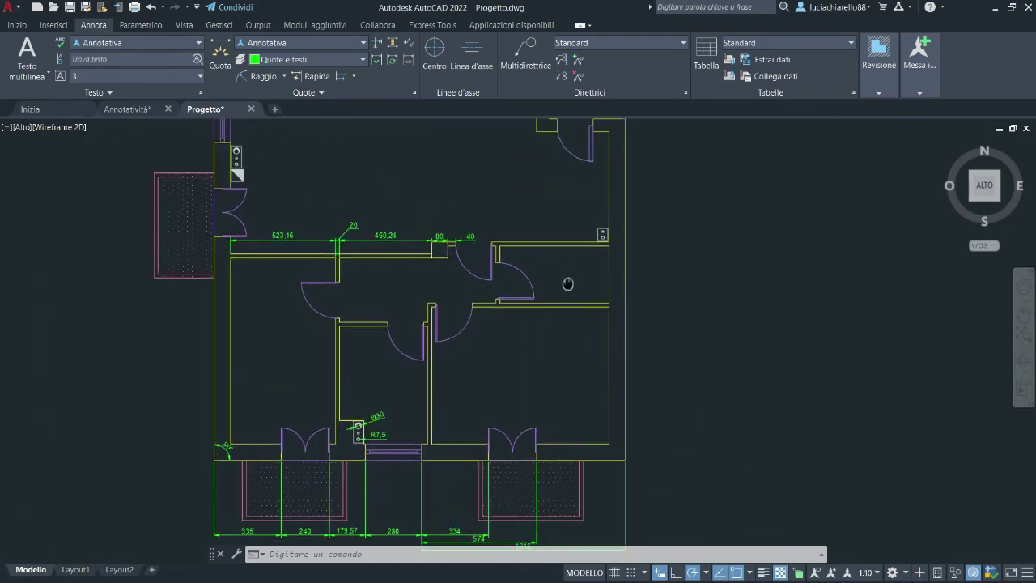
scroll(567, 284, "up", 4)
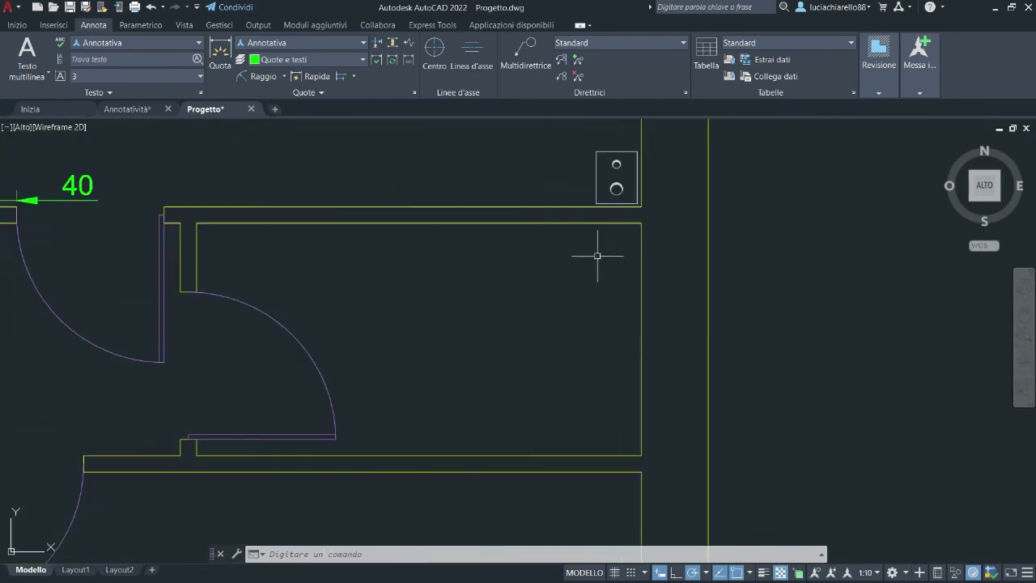
left_click(435, 47)
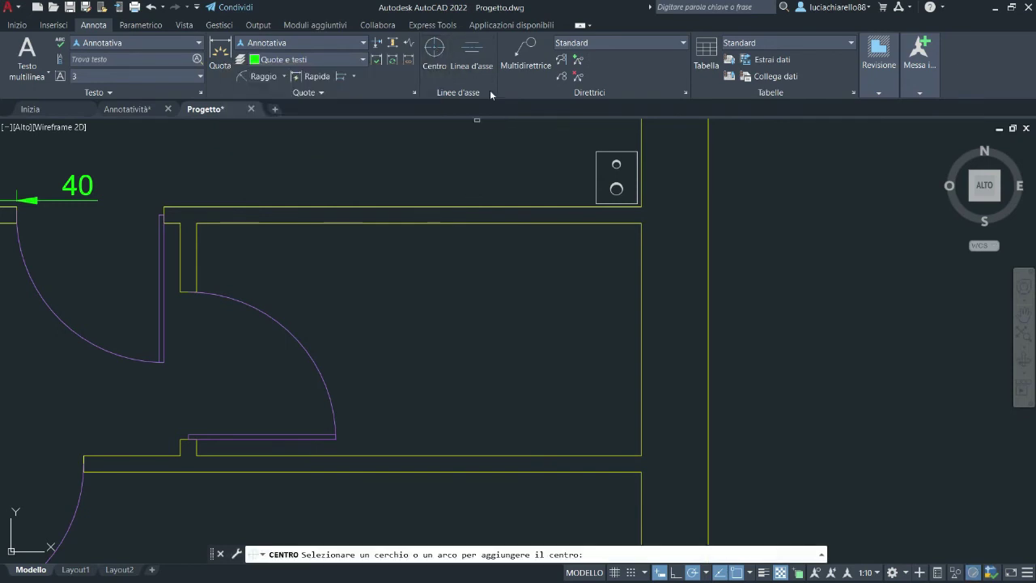
scroll(617, 153, "up", 2)
scroll(623, 172, "up", 3)
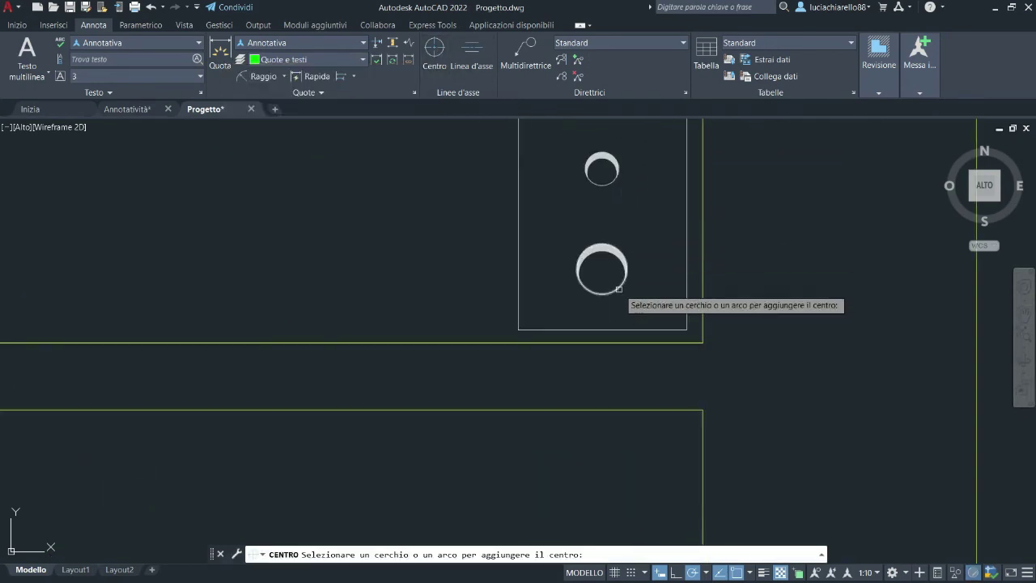
left_click(599, 293)
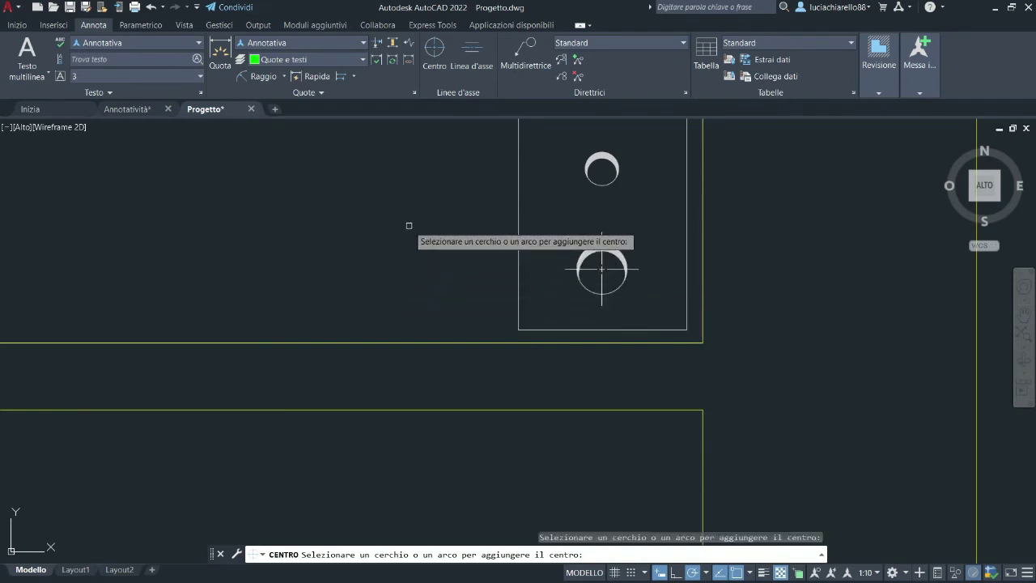
key("Escape")
Step: Add a centerline between the two parallel upper wall lines
left_click(471, 50)
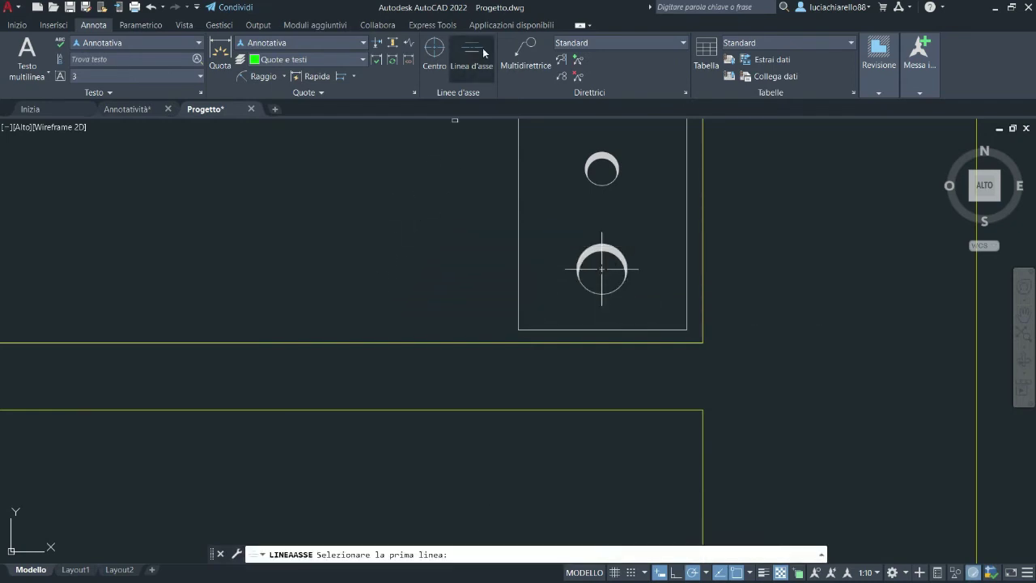
left_click(477, 342)
left_click(479, 410)
scroll(809, 369, "down", 3)
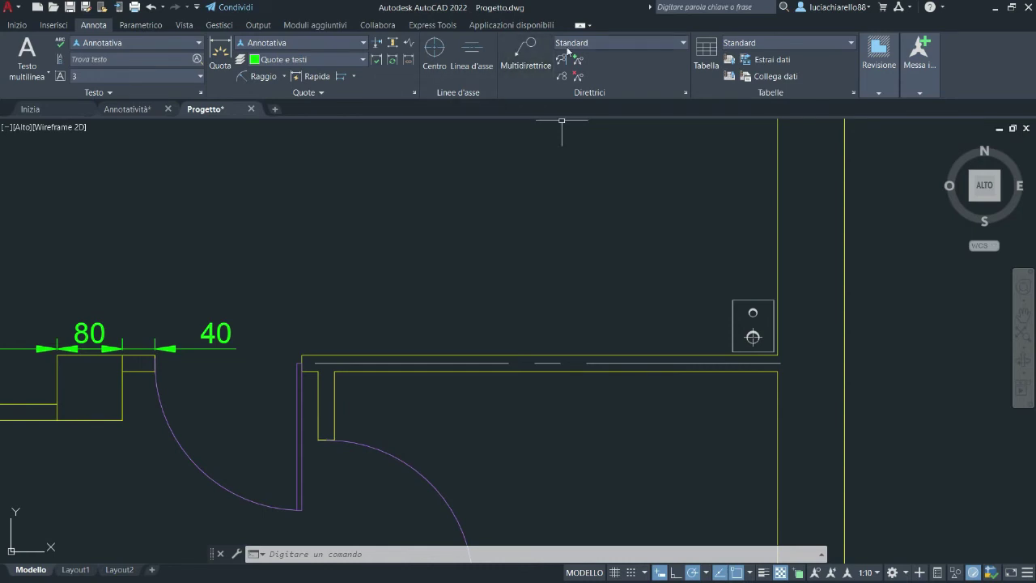
Step: Make Annotativa the current multileader style and add a leader labelled 'Camera' pointing into the large room
left_click(634, 43)
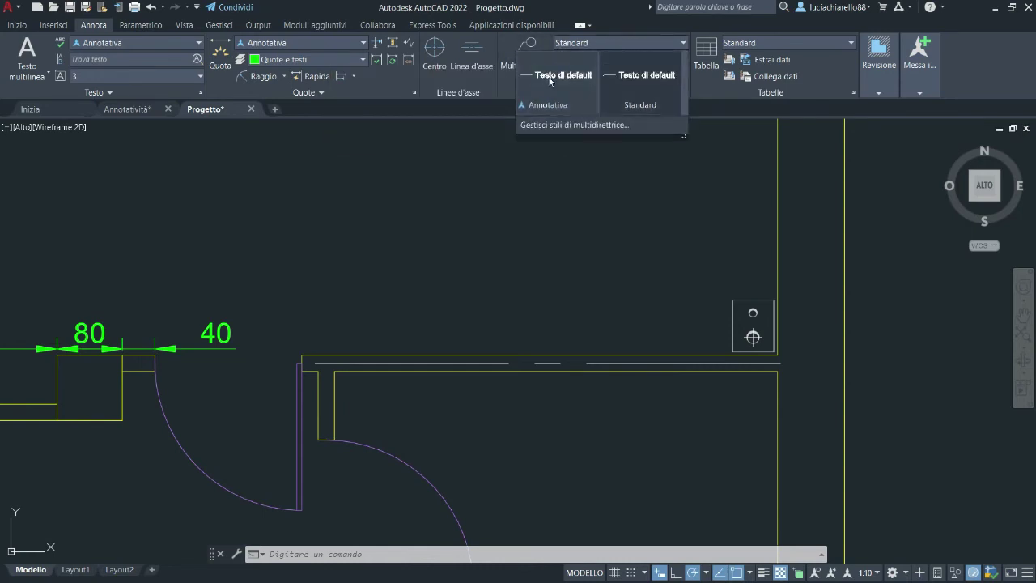
left_click(549, 79)
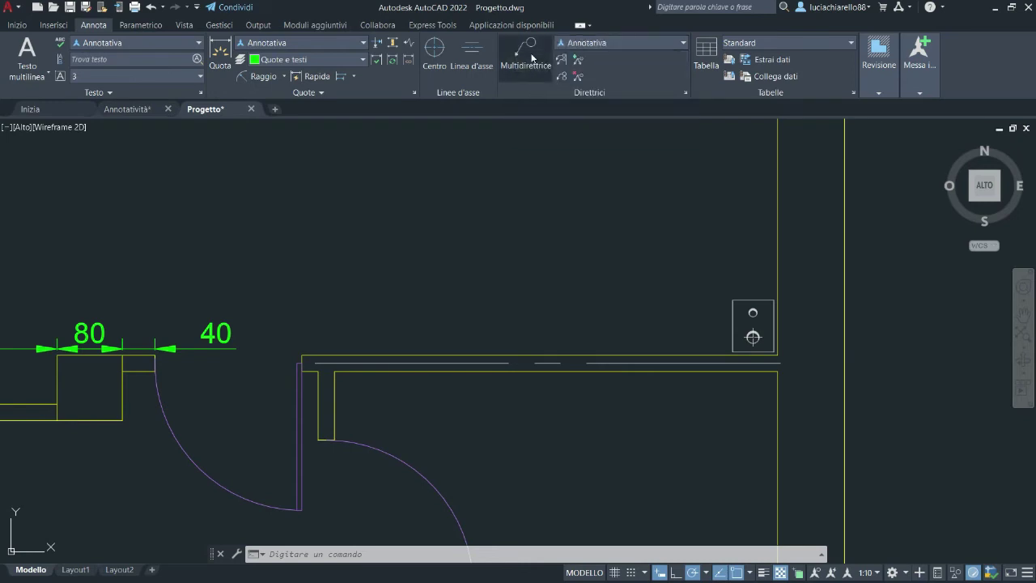
left_click(534, 58)
mouse_move(788, 394)
middle_mouse_down()
mouse_move(764, 381)
mouse_move(527, 384)
mouse_move(610, 294)
middle_mouse_up()
scroll(609, 295, "down", 3)
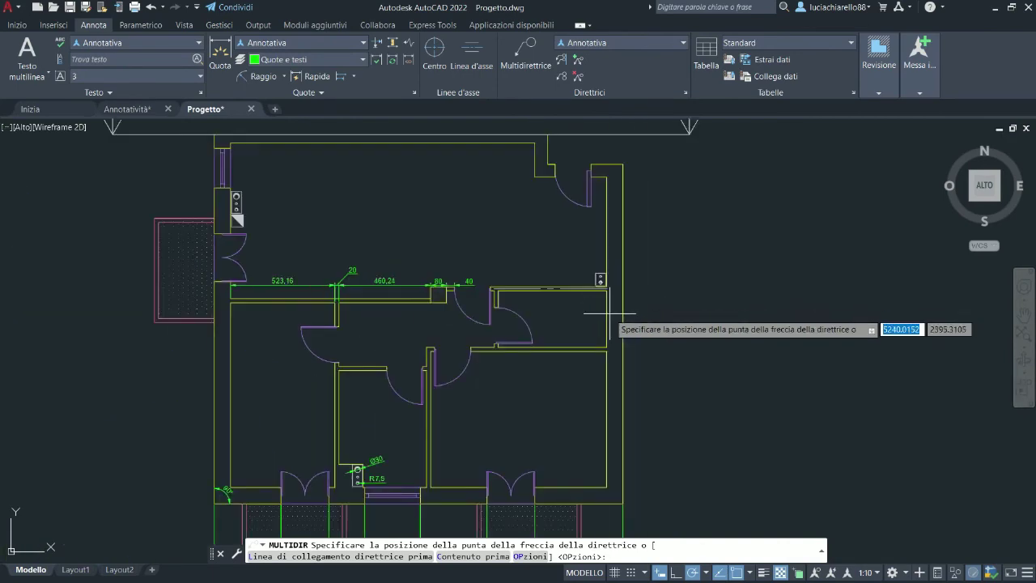
scroll(497, 397, "up", 1)
left_click(502, 387)
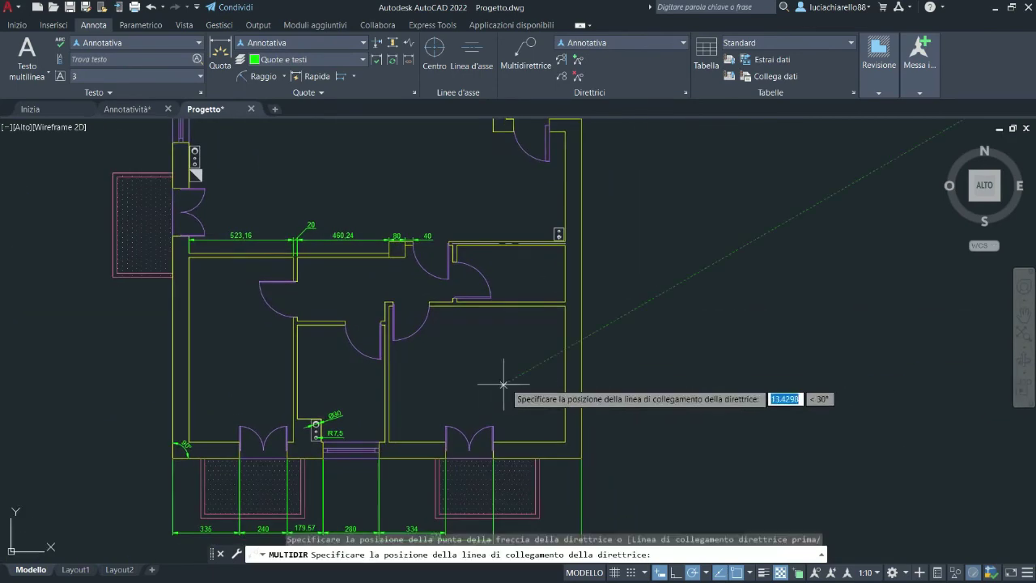
scroll(597, 370, "up", 2)
left_click(596, 340)
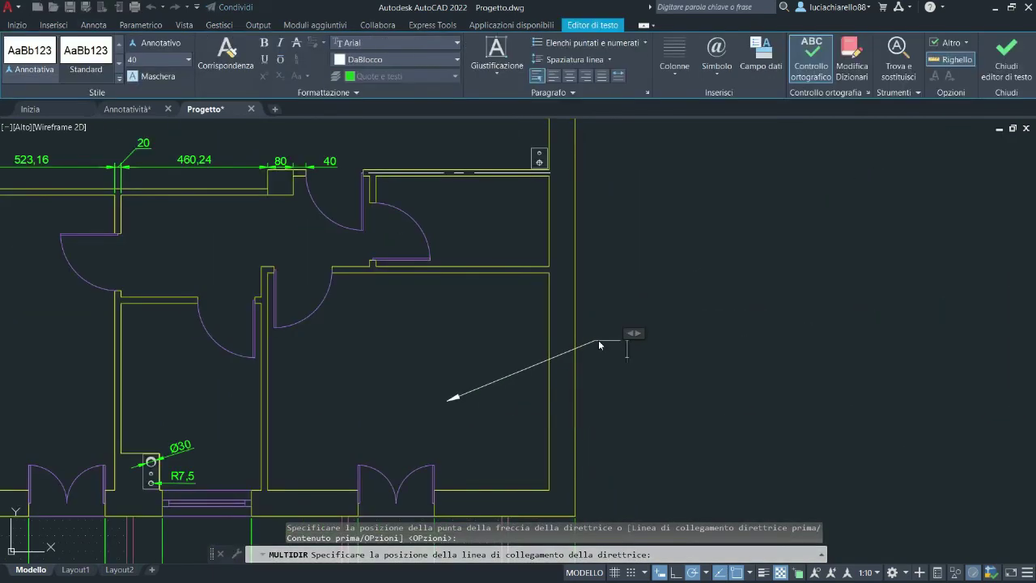
type("Camera")
left_click(632, 292)
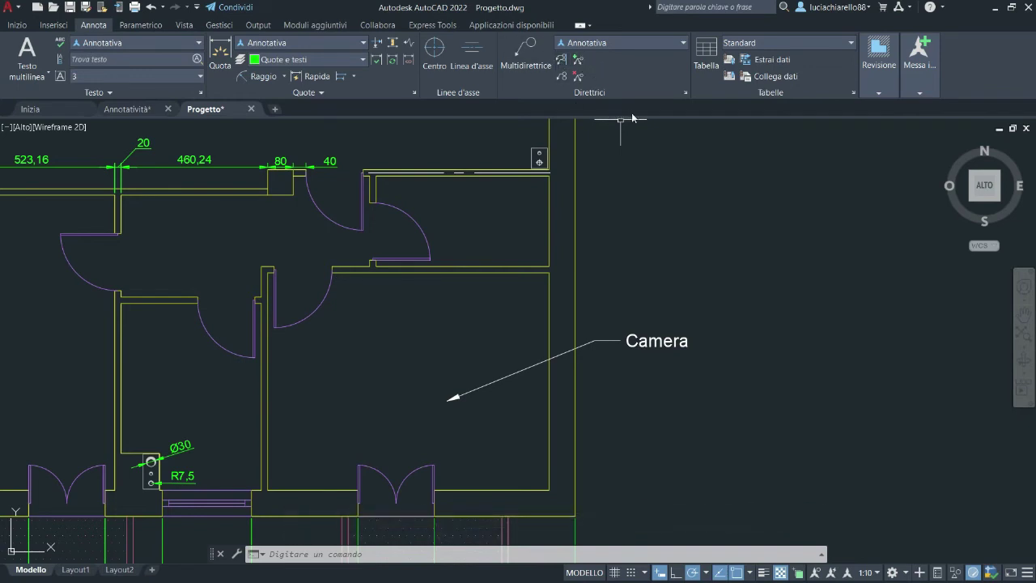
Step: Edit the Annotativa multileader style so its content type is Block using the Cerchio source block
left_click(686, 93)
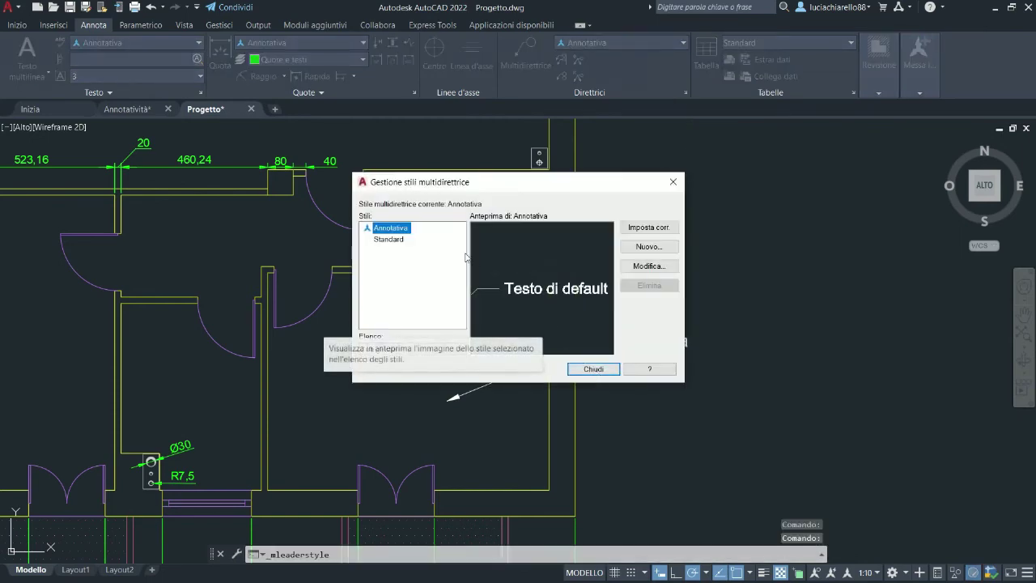
left_click(645, 267)
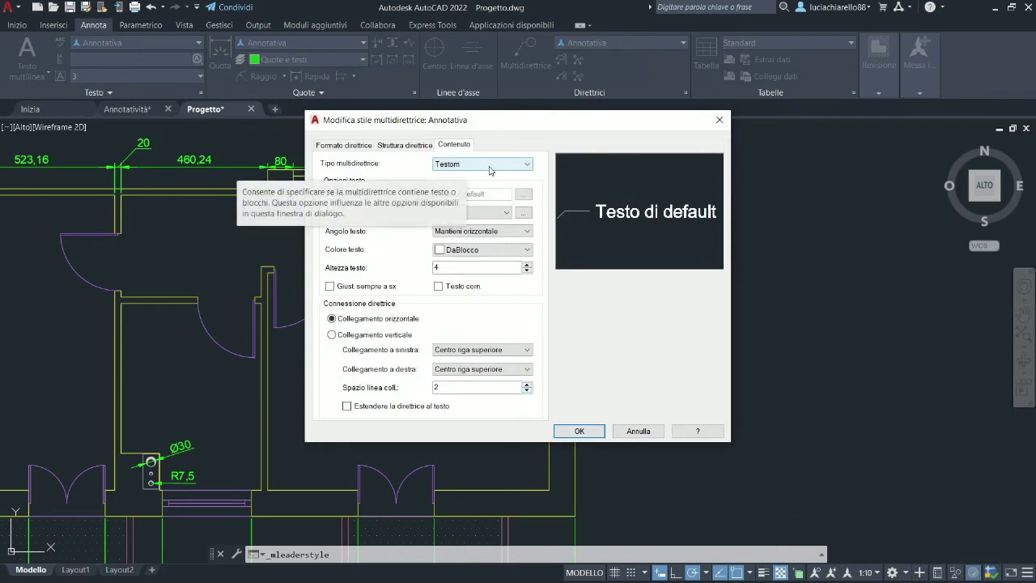
left_click(489, 167)
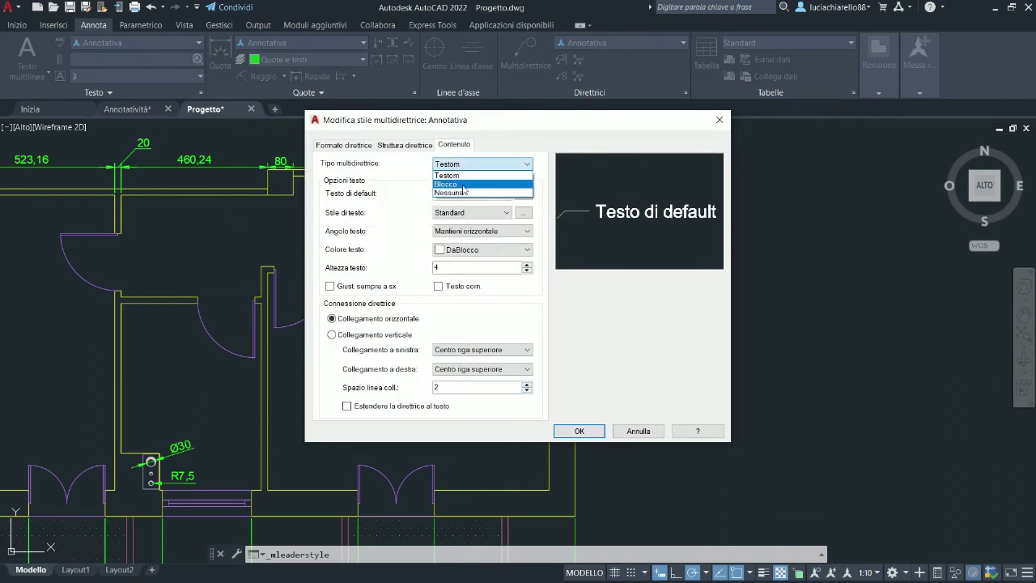
left_click(464, 187)
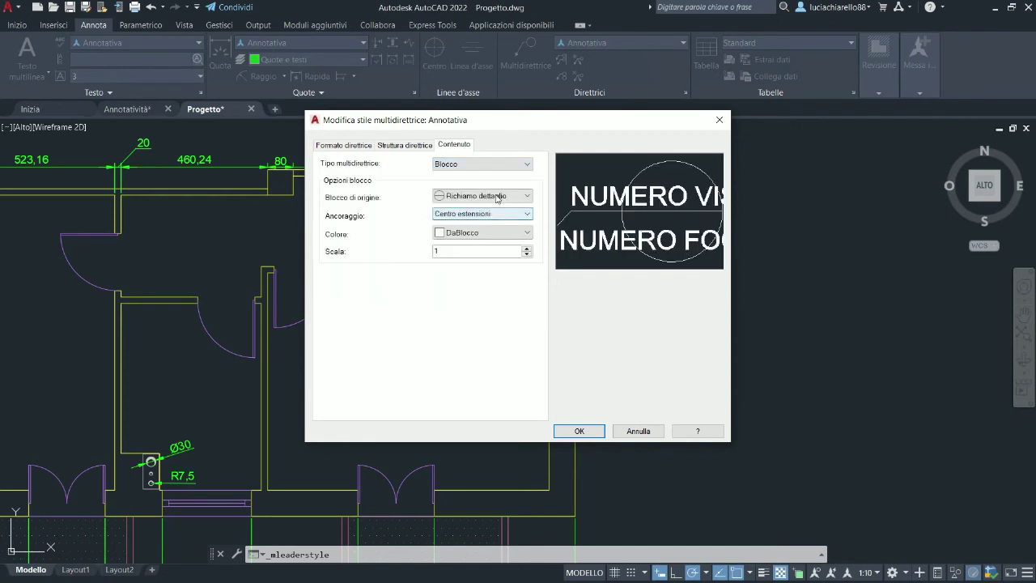
left_click(496, 197)
left_click(458, 231)
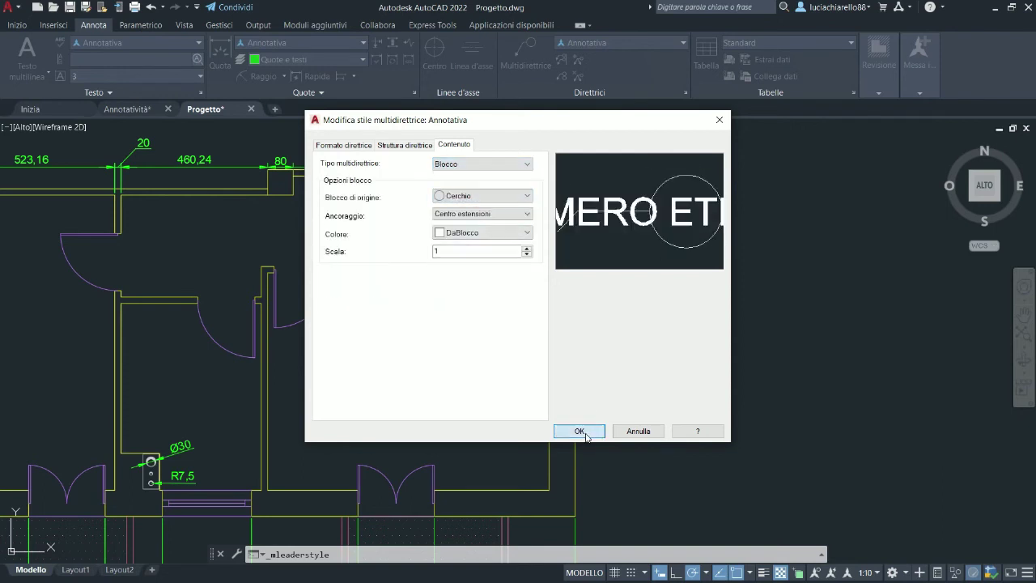
left_click(579, 431)
Step: Add a circled-tag multileader numbered 1 pointing at the room's lower-right corner
left_click(593, 368)
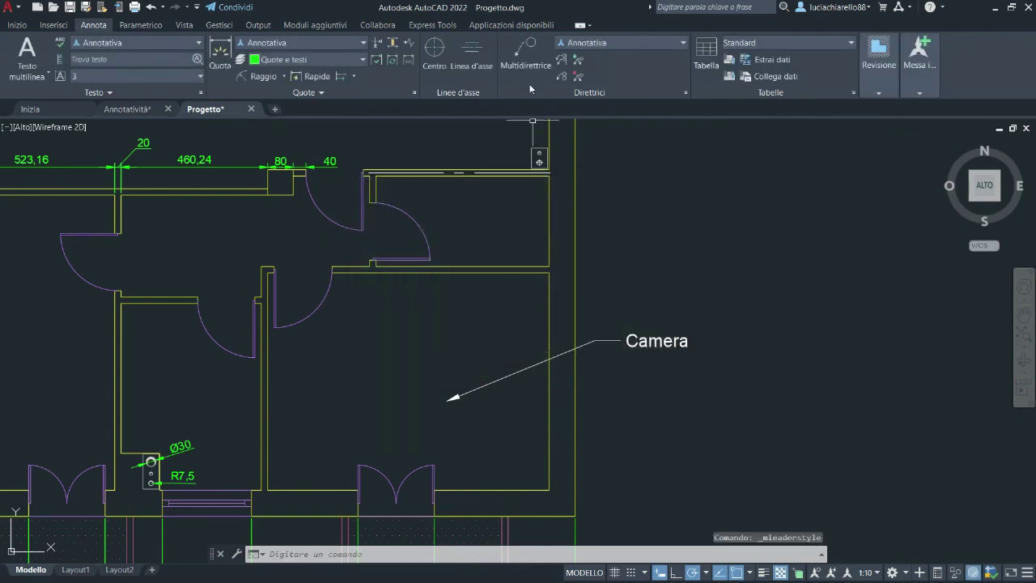
left_click(526, 53)
left_click(550, 479)
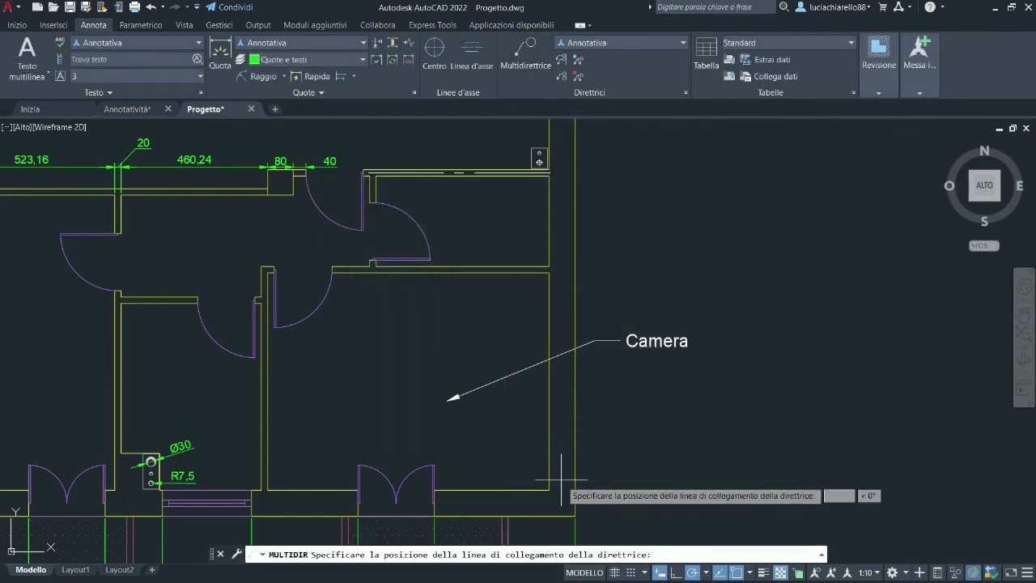
left_click(625, 415)
type("1")
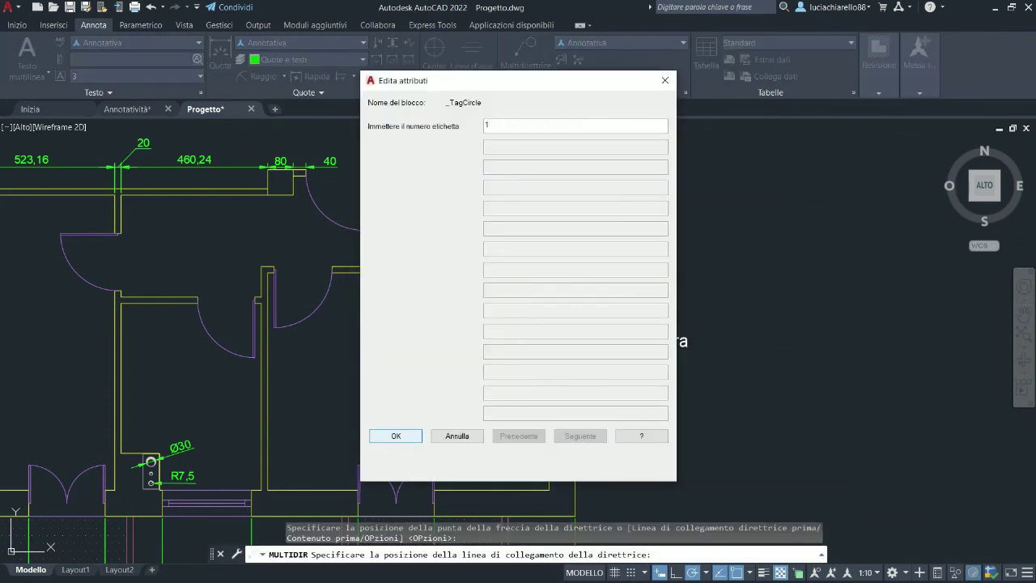
left_click(393, 440)
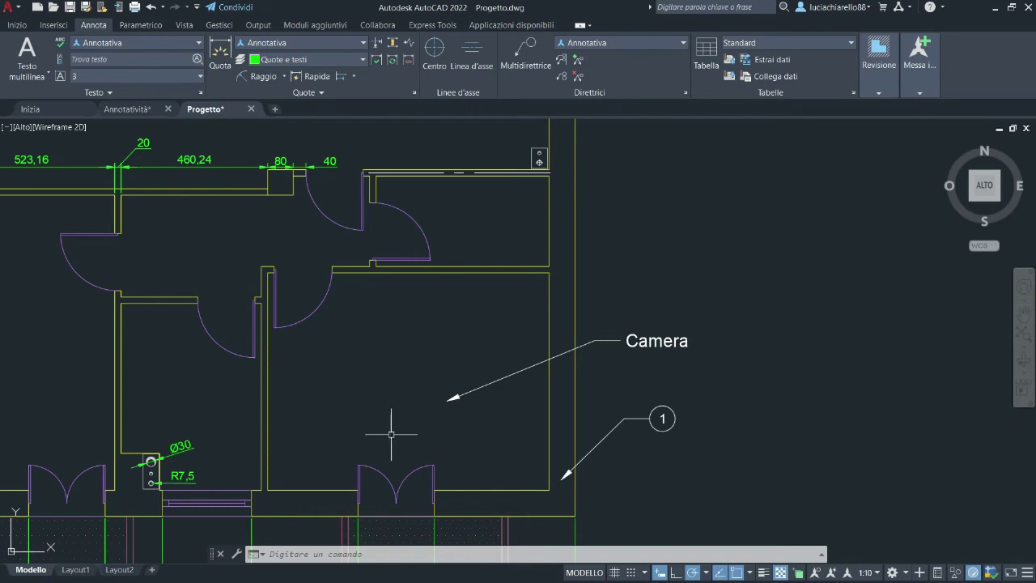
left_click(186, 25)
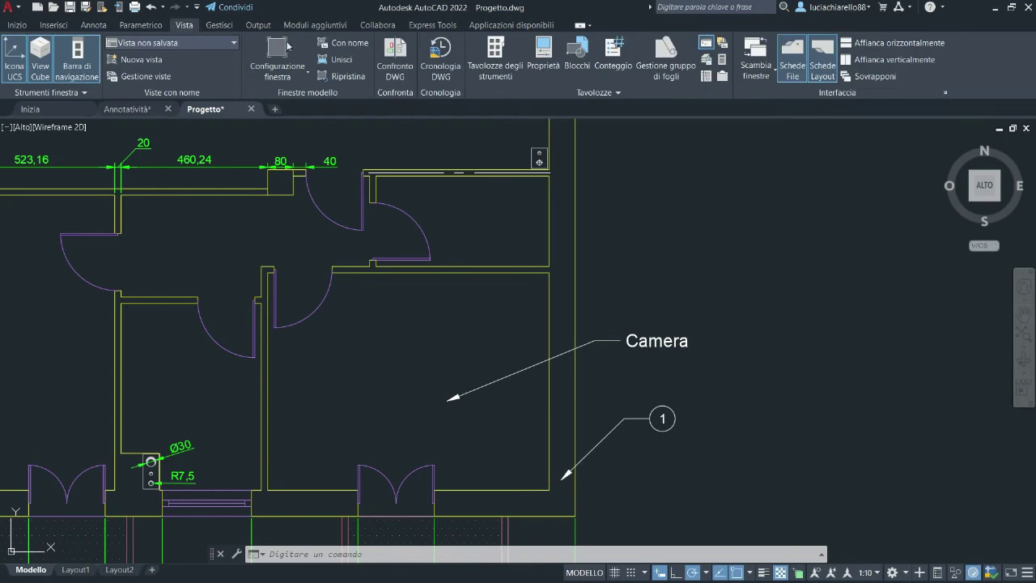
Step: In DesignCenter, list Progetto.dwg's dimension styles and bring up options for the Standard style
left_click(706, 77)
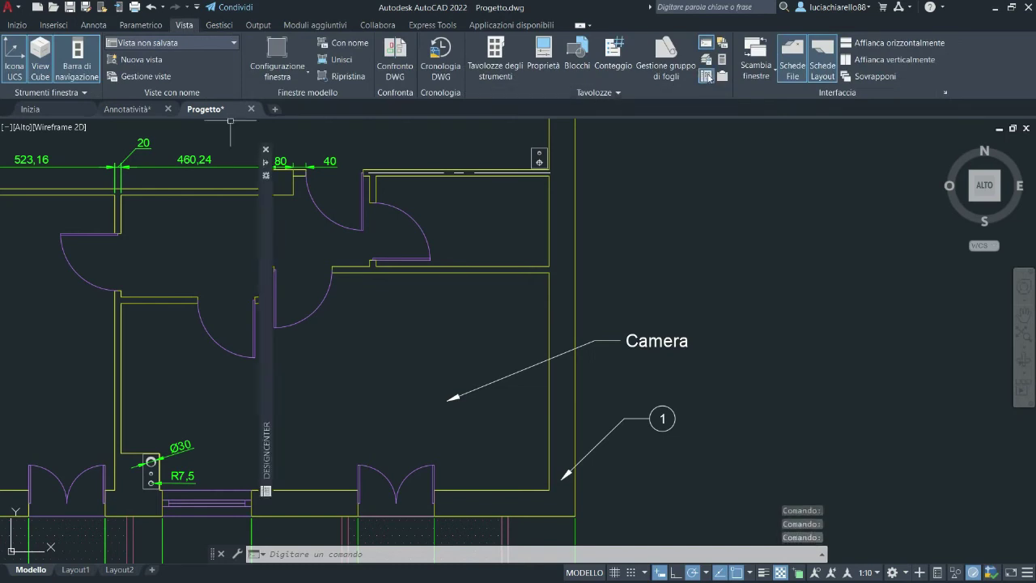
mouse_move(267, 324)
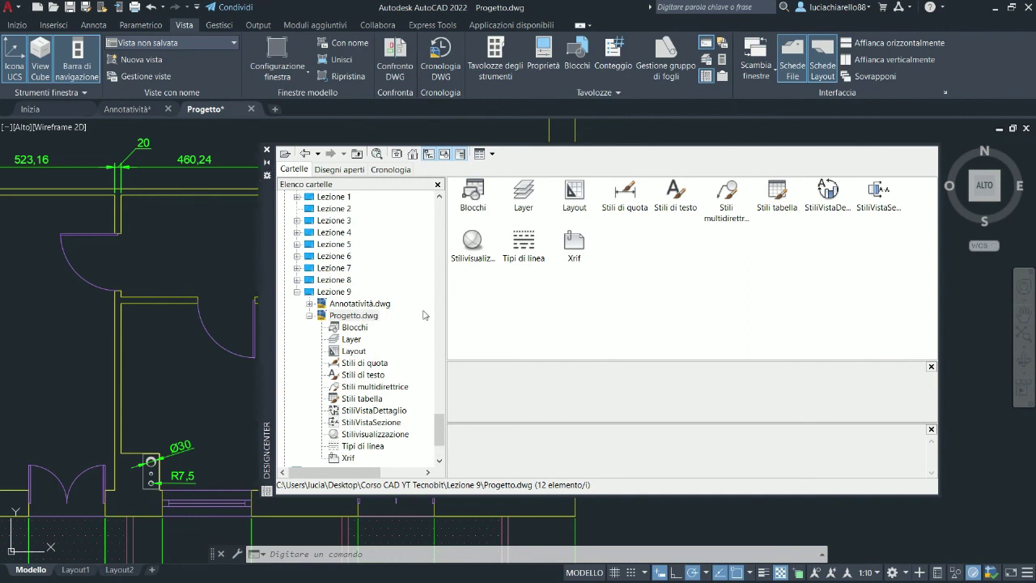
double_click(627, 188)
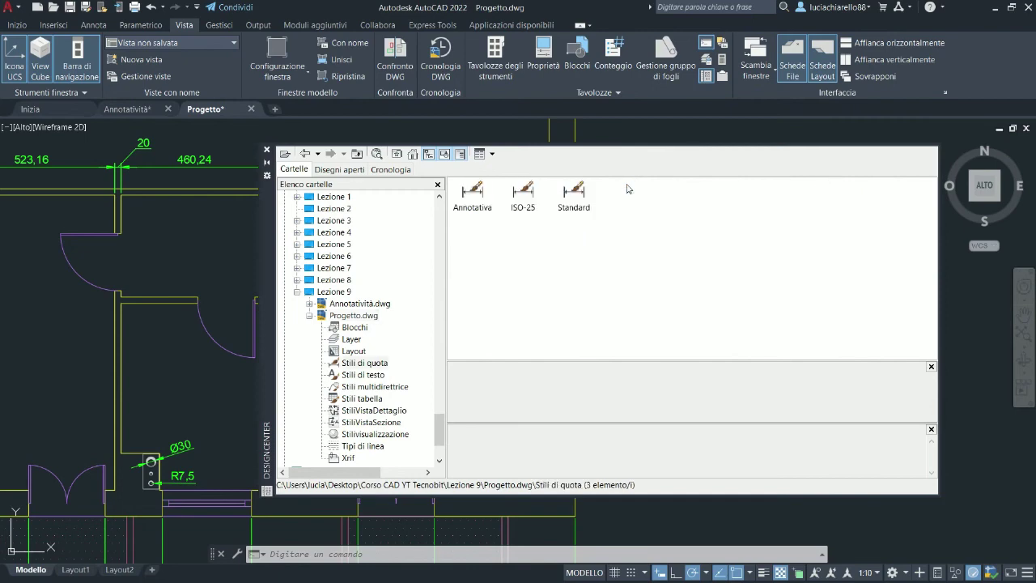
right_click(575, 196)
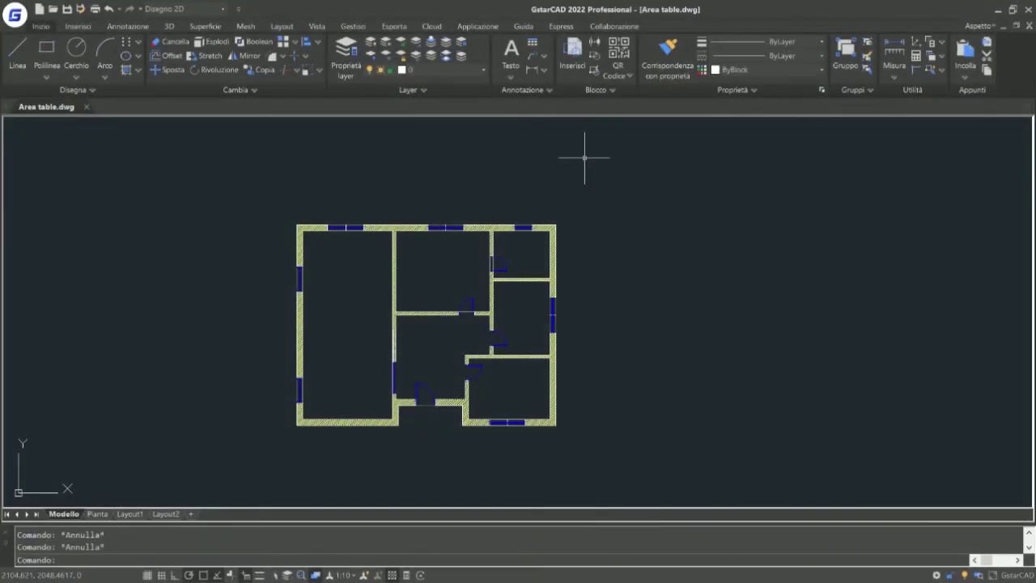
Step: Export the Annotative dimension style to stile.dim, including full text style information
left_click(572, 26)
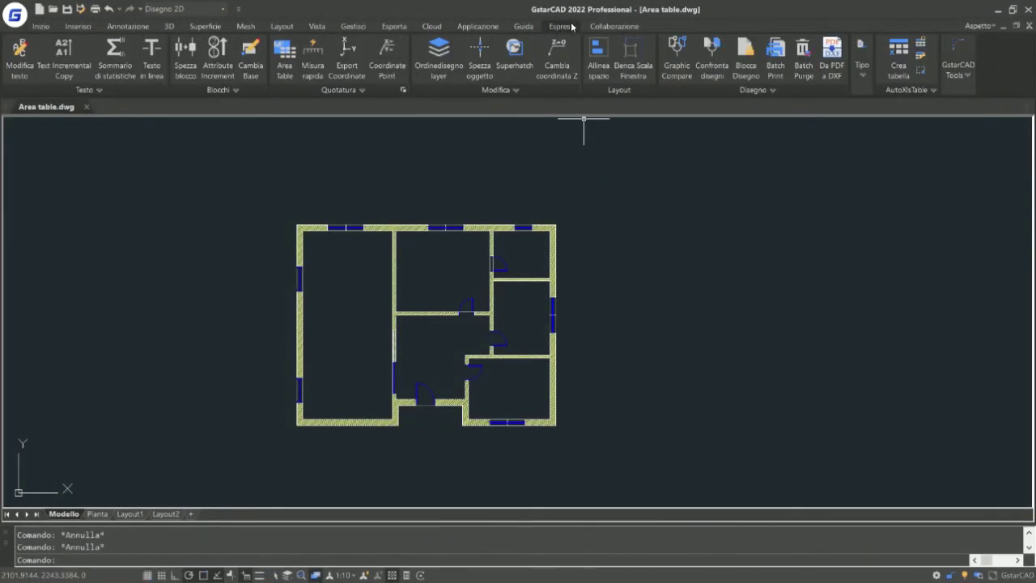
left_click(362, 90)
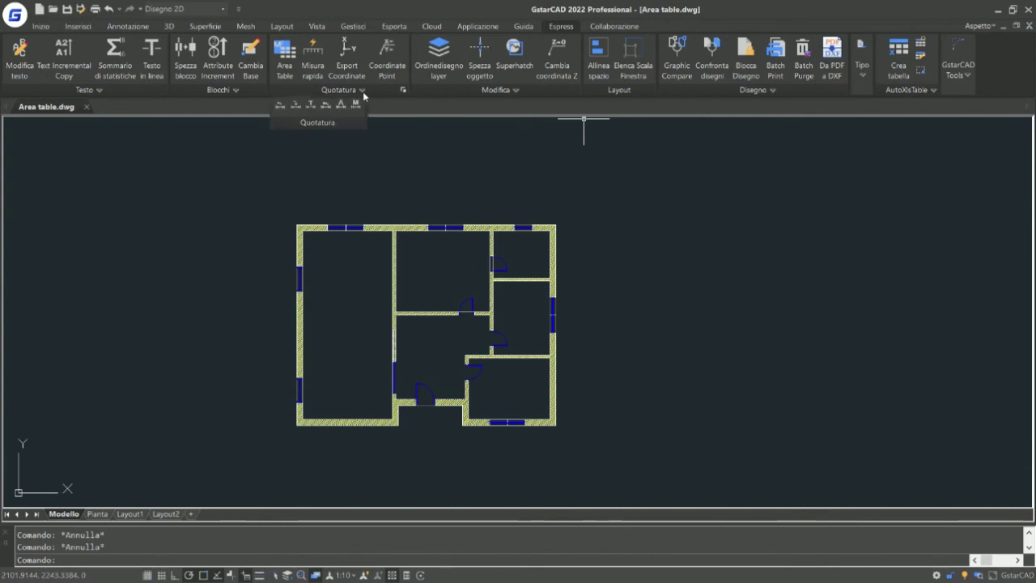
left_click(280, 108)
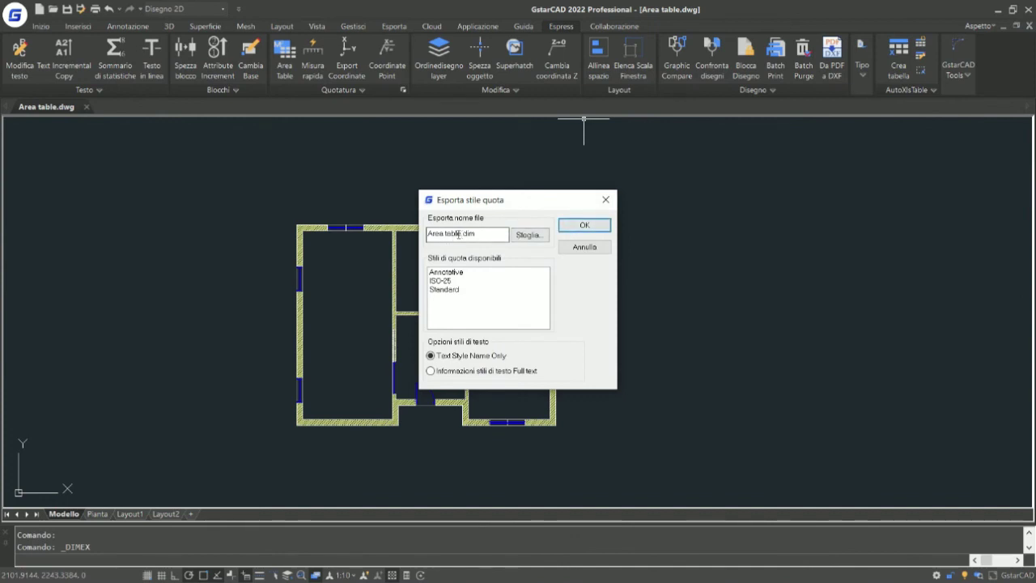
left_click_drag(461, 234, 428, 233)
type("sti")
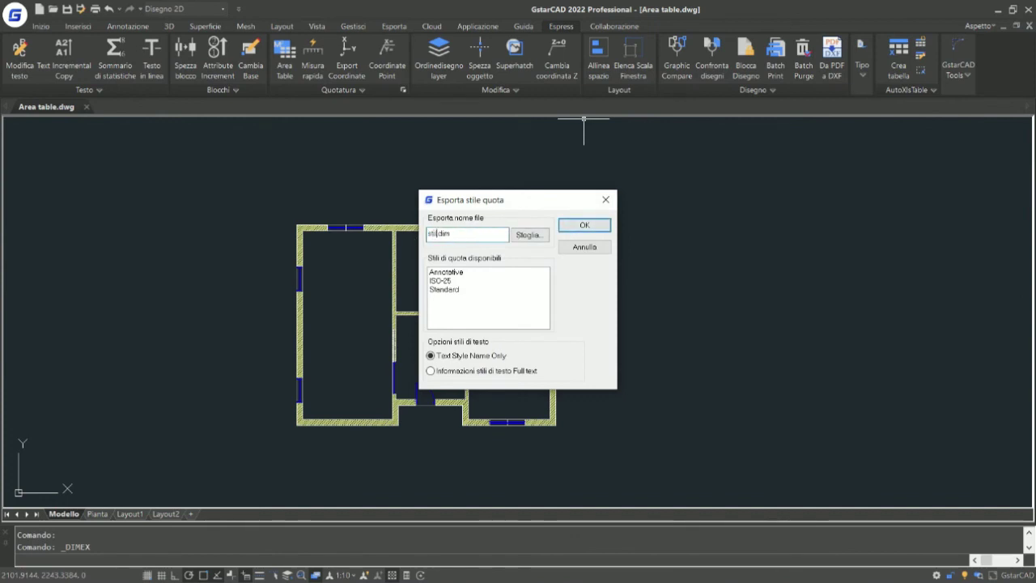
type("le")
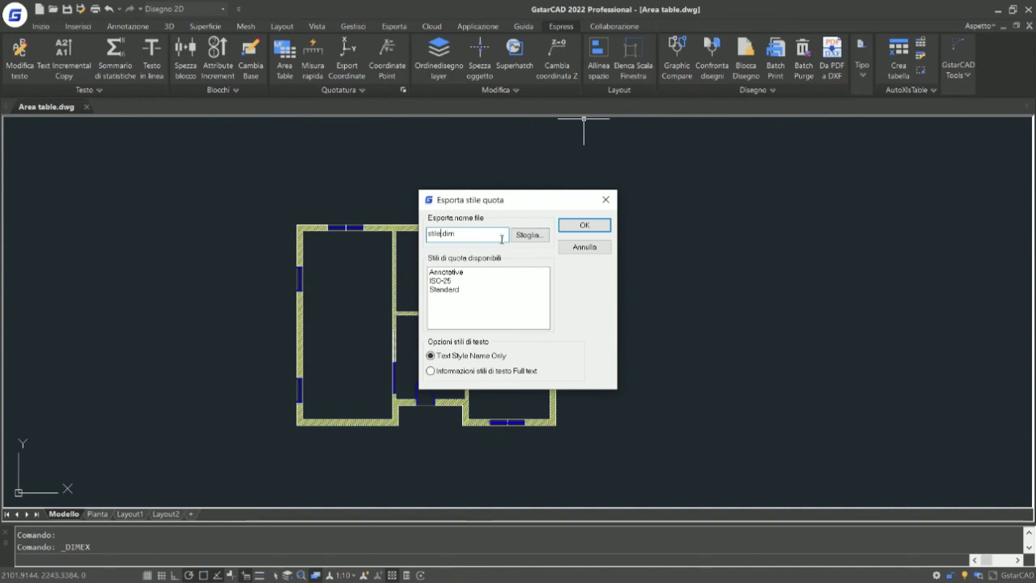
left_click(458, 272)
left_click(445, 371)
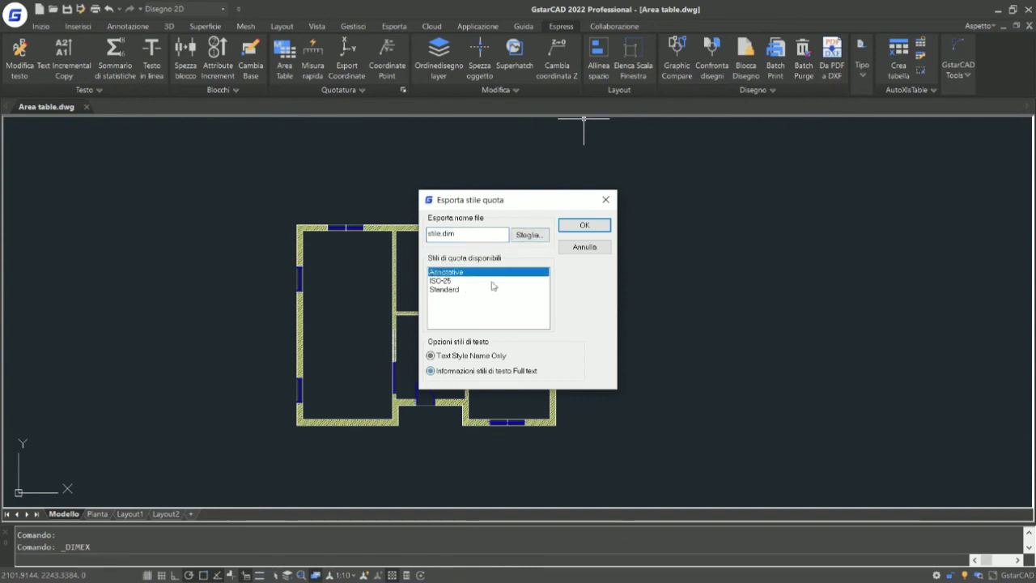
left_click(571, 225)
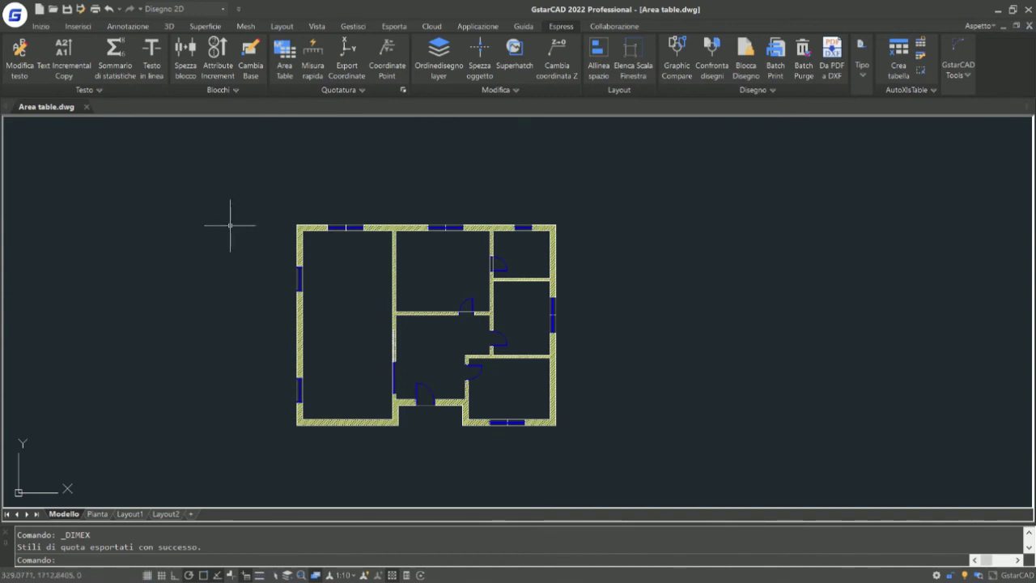
Step: Open the AreaTable dialog from the Express dimensioning tools
left_click(364, 89)
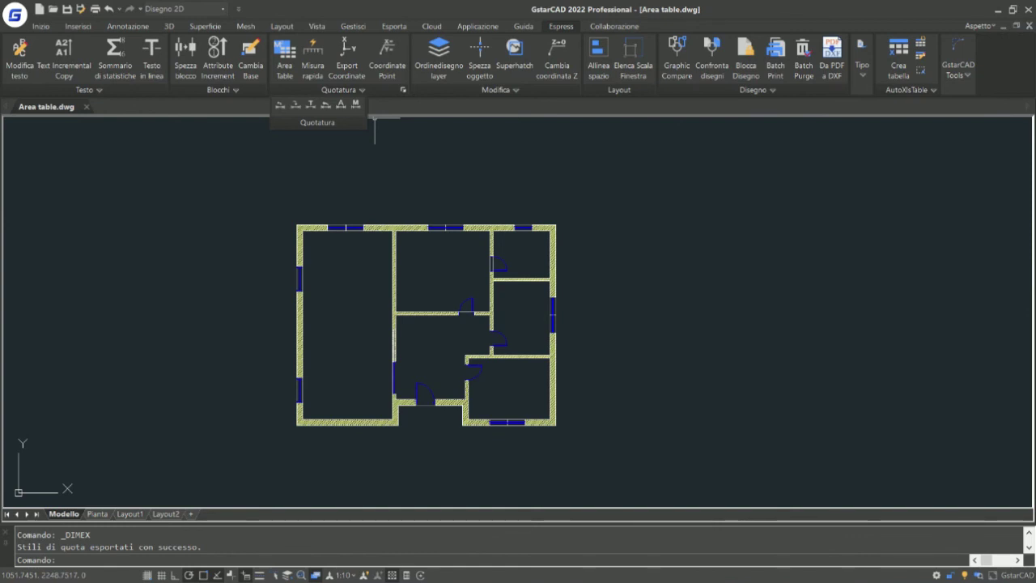
left_click(284, 61)
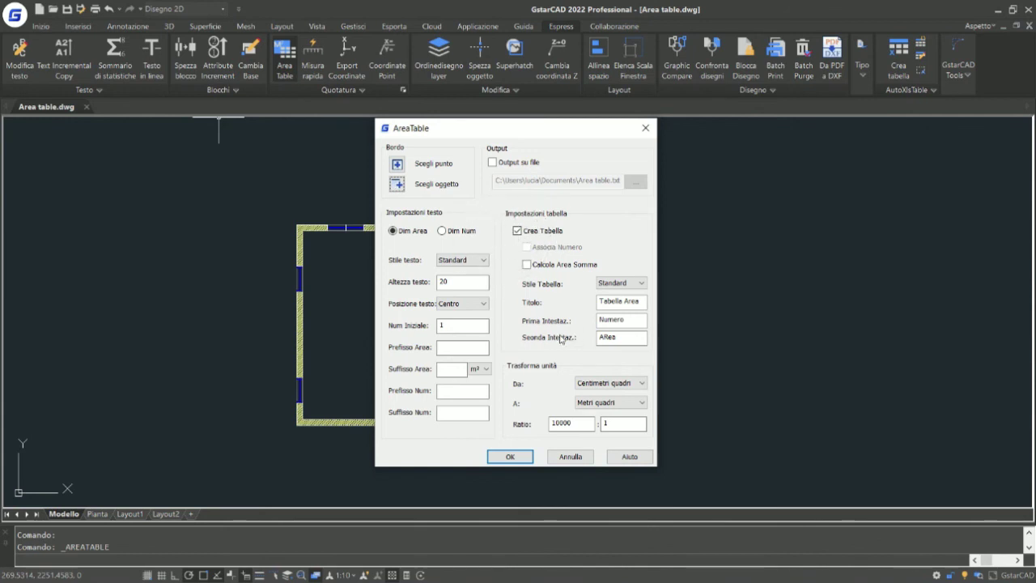
Step: Place a 'Tabella Area' table listing the left, top-middle and top-right rooms' areas
left_click(440, 324)
left_click(459, 185)
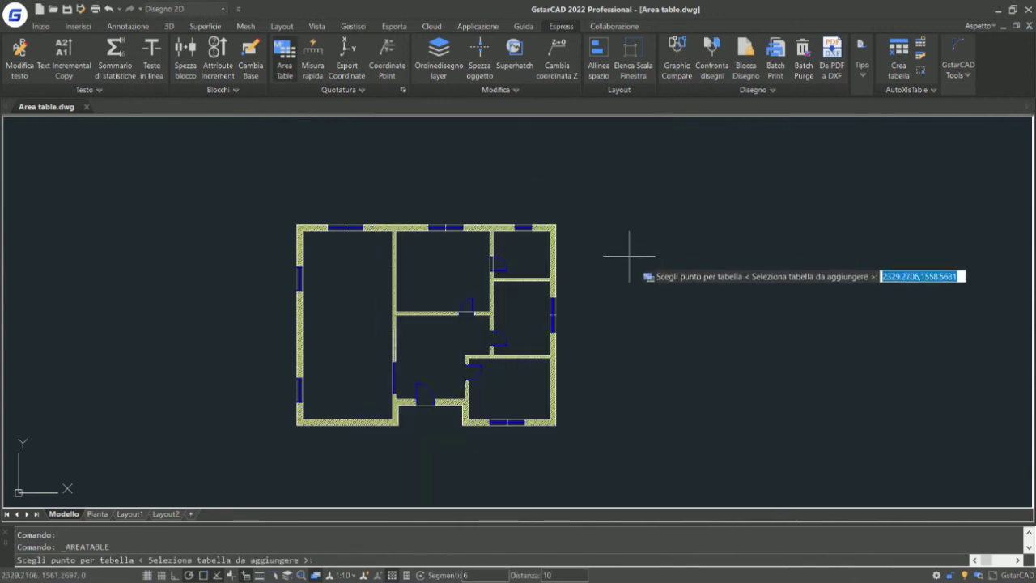
scroll(440, 351, "up", 2)
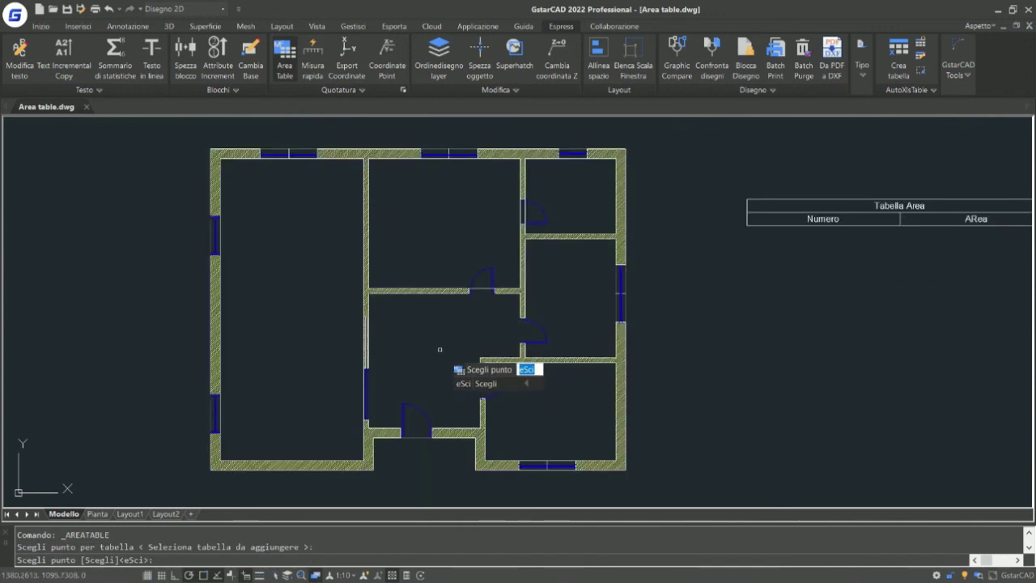
left_click(362, 376)
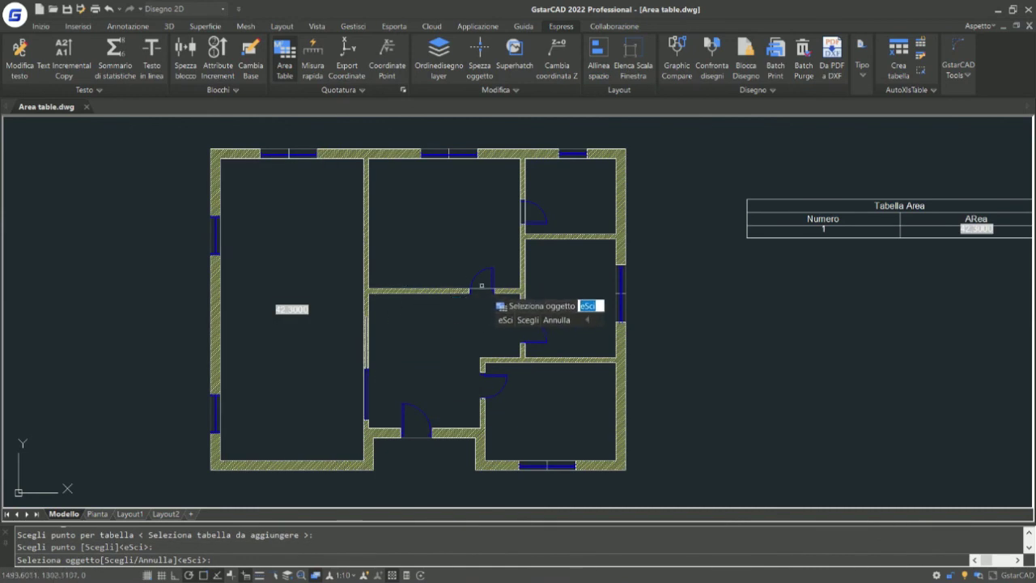
left_click(483, 287)
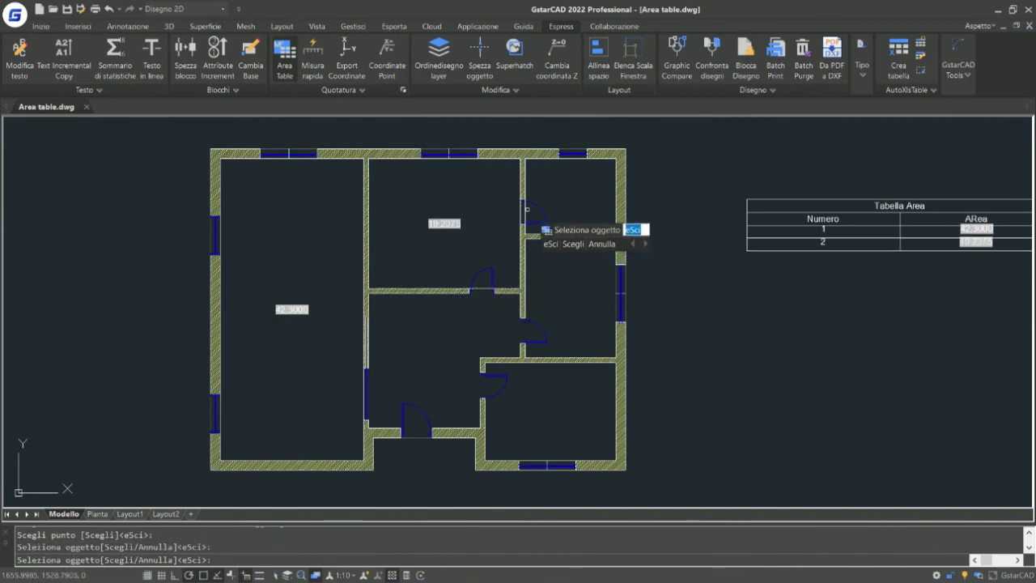
left_click(527, 208)
middle_click_drag(659, 267, 694, 280)
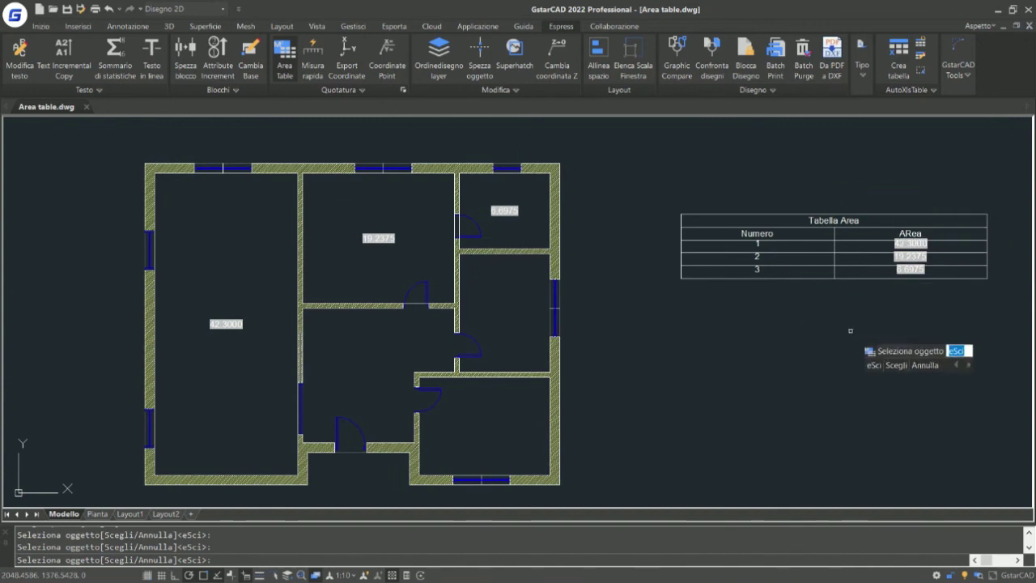
key("Escape")
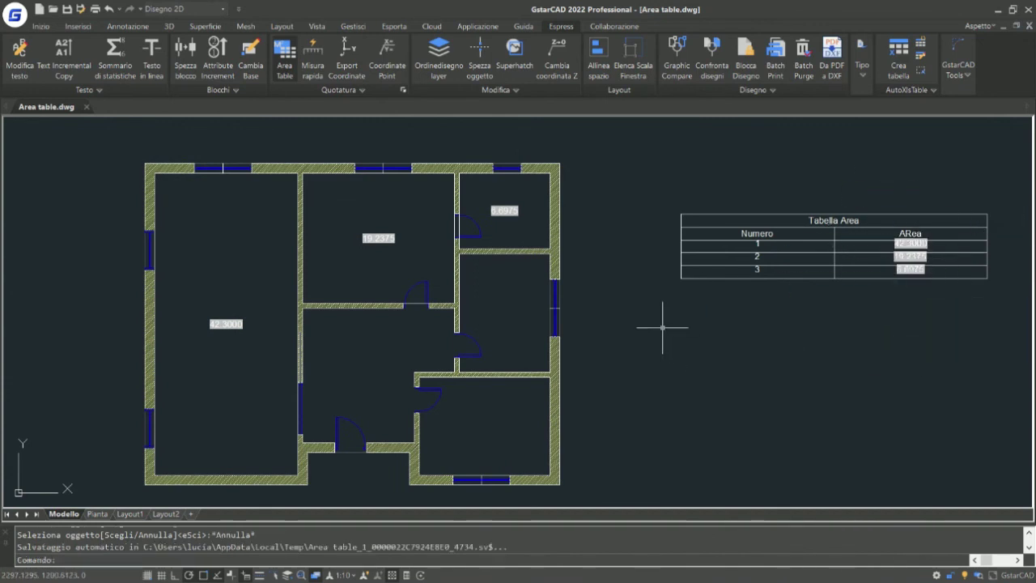
left_click(127, 26)
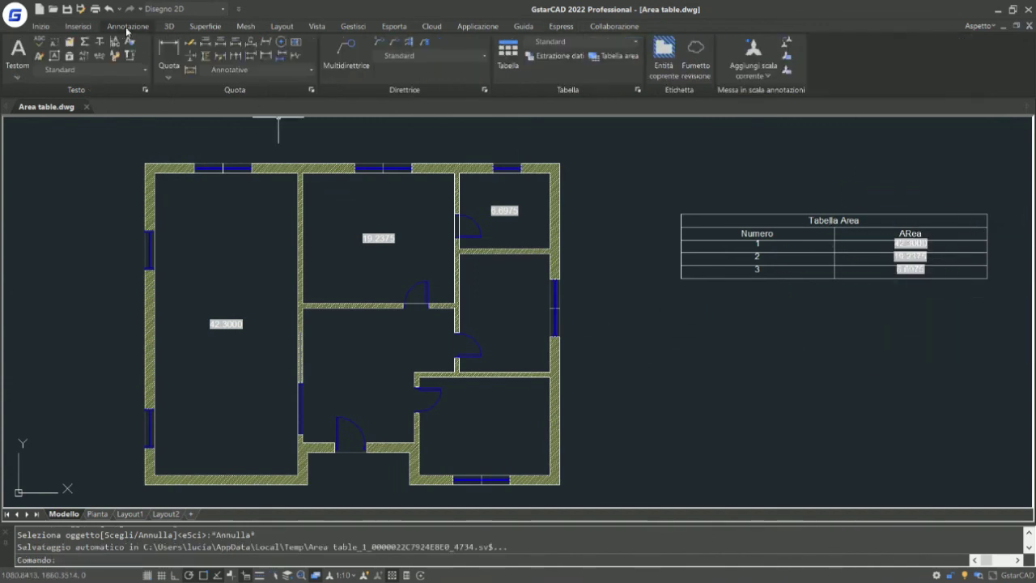
Step: Add a linear dimension measuring the lower wall's 470 length, placed below the wall
left_click(169, 53)
scroll(433, 360, "up", 1)
scroll(410, 393, "up", 2)
scroll(381, 407, "up", 1)
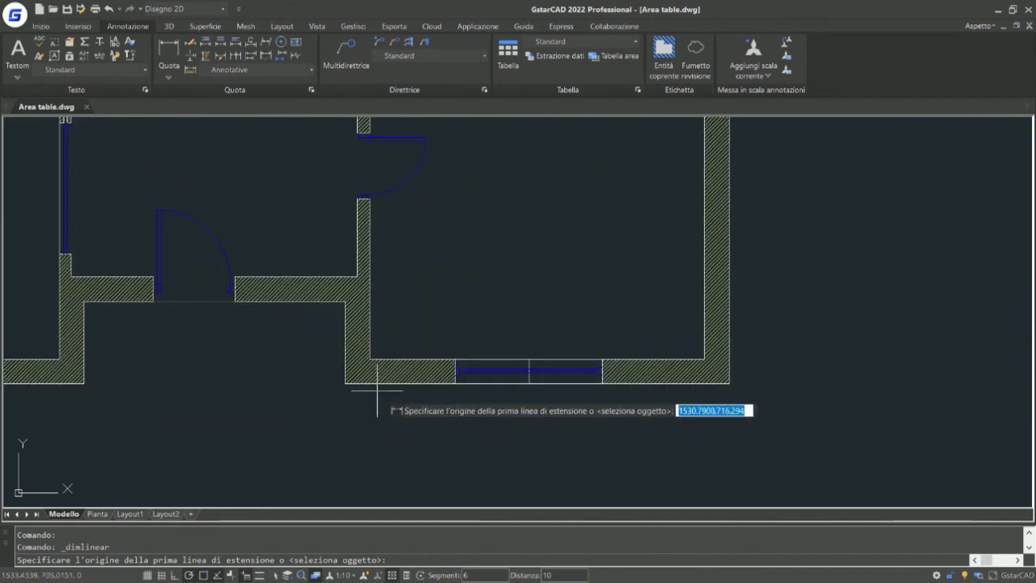
scroll(343, 386, "up", 1)
left_click(344, 384)
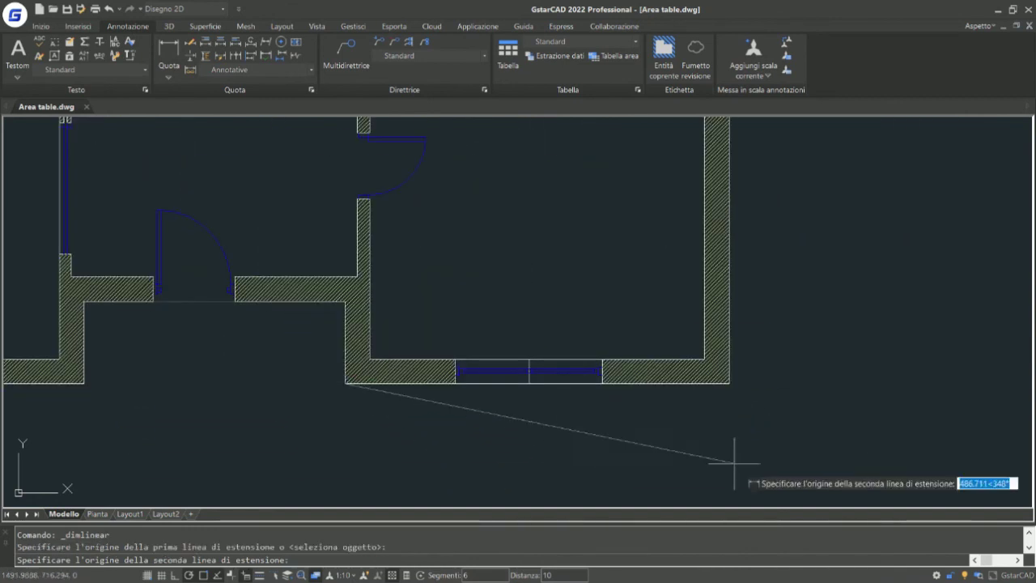
left_click(730, 383)
left_click(576, 441)
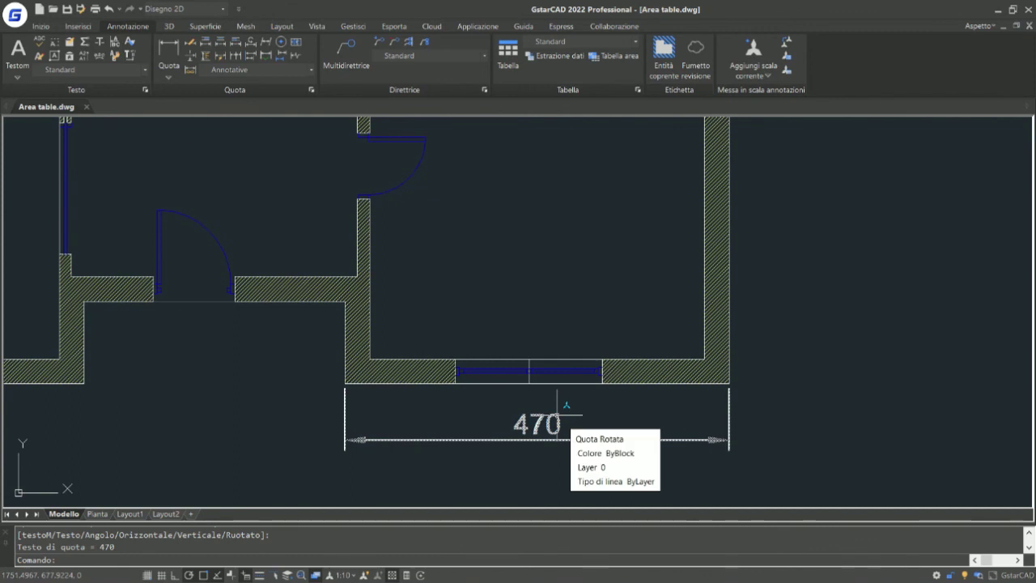
Step: Override the dimension text so it reads 475 instead of 470
double_click(557, 415)
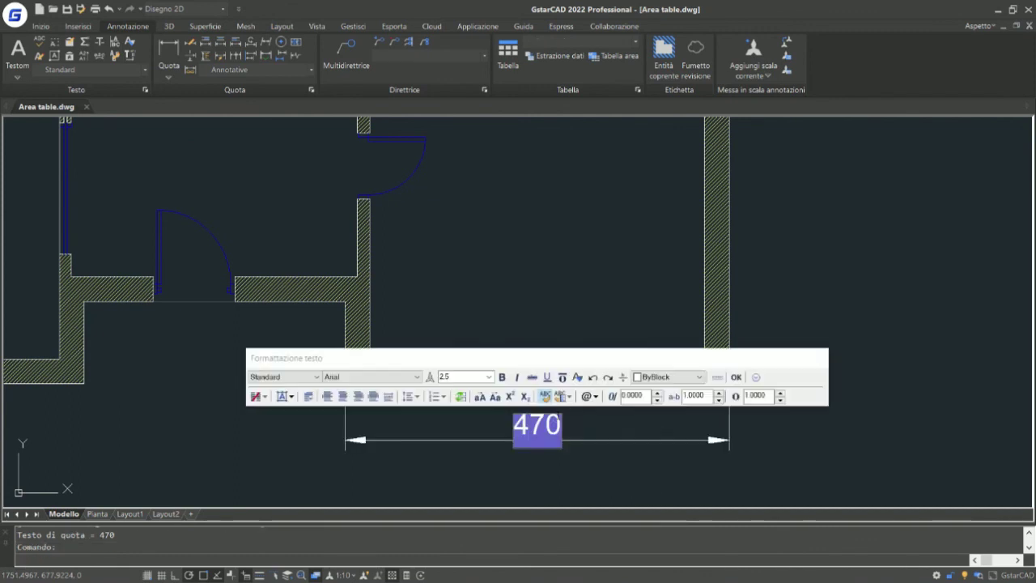
type("47")
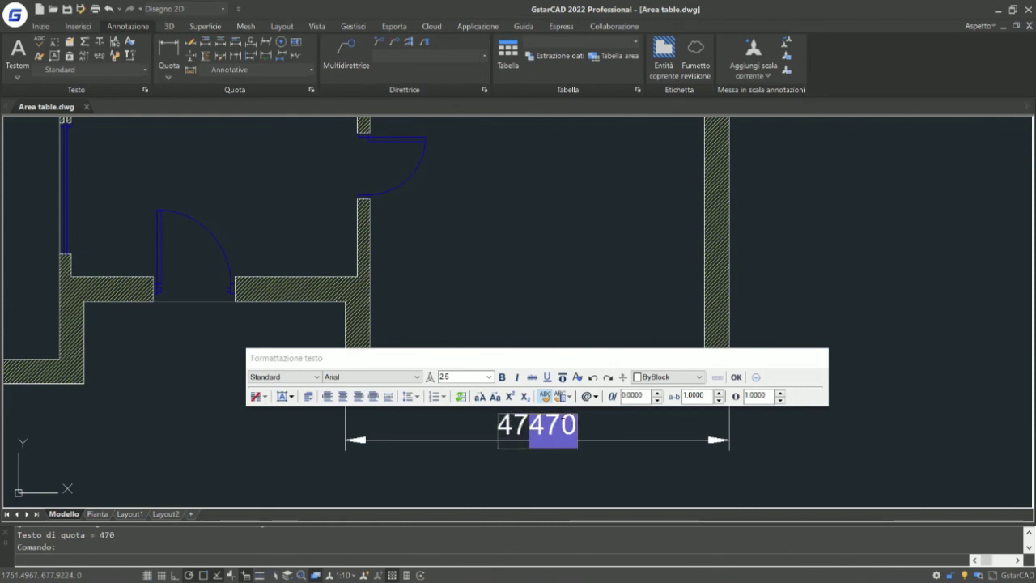
type("5")
key("Delete")
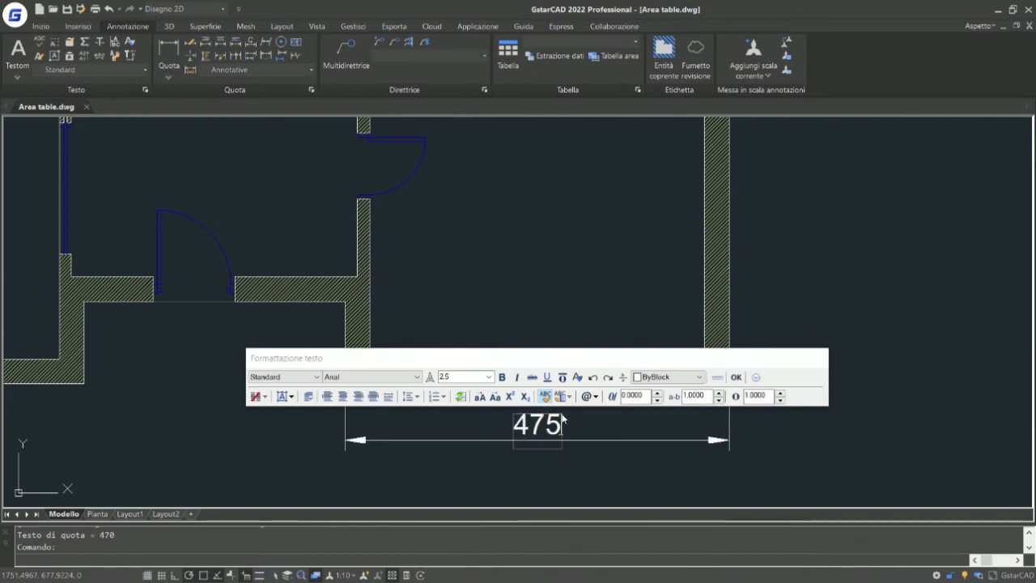
left_click(516, 287)
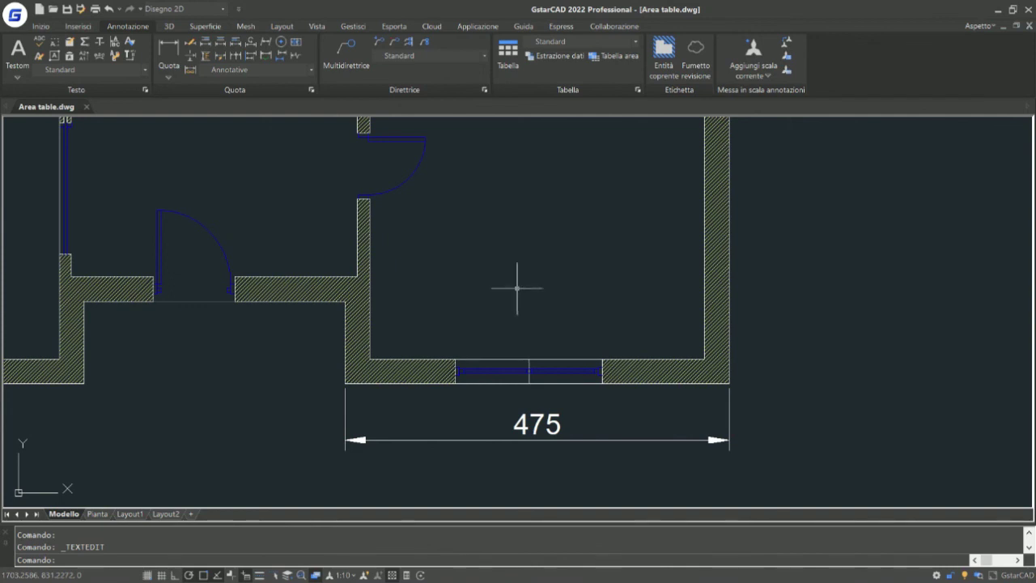
Step: Restore the wall dimension's measured text so it shows 470 instead of 475
left_click(558, 27)
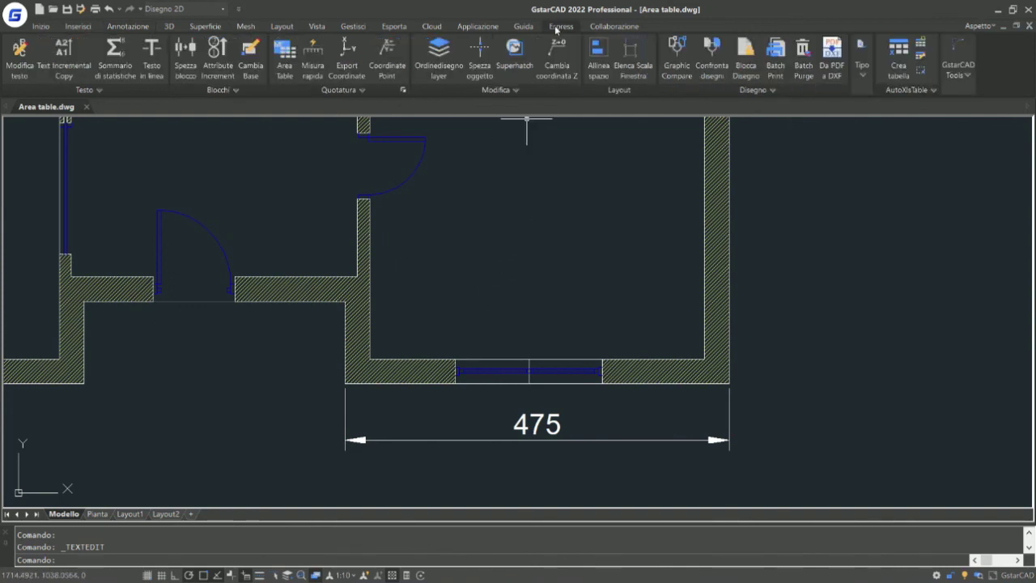
left_click(355, 91)
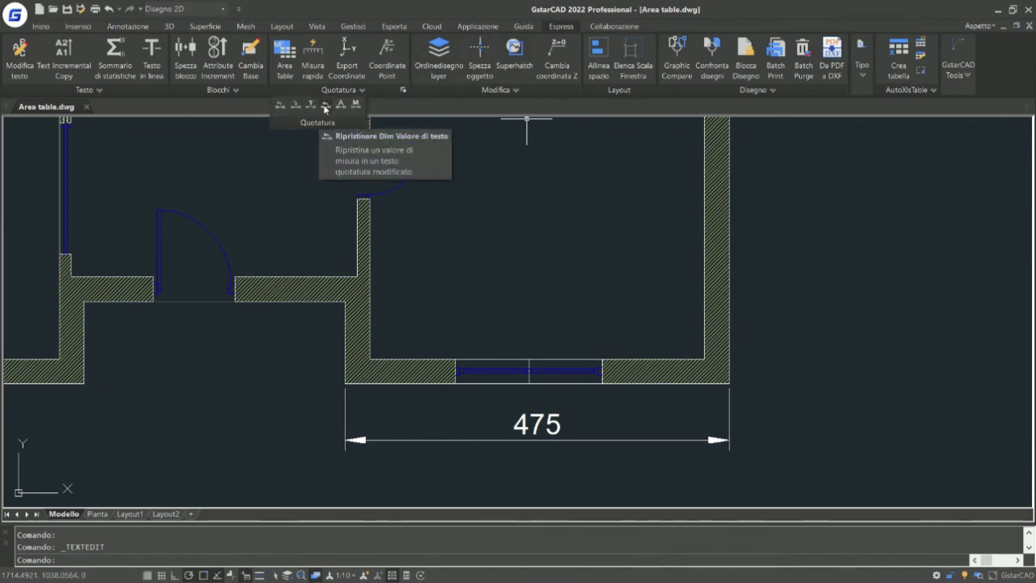
left_click(324, 109)
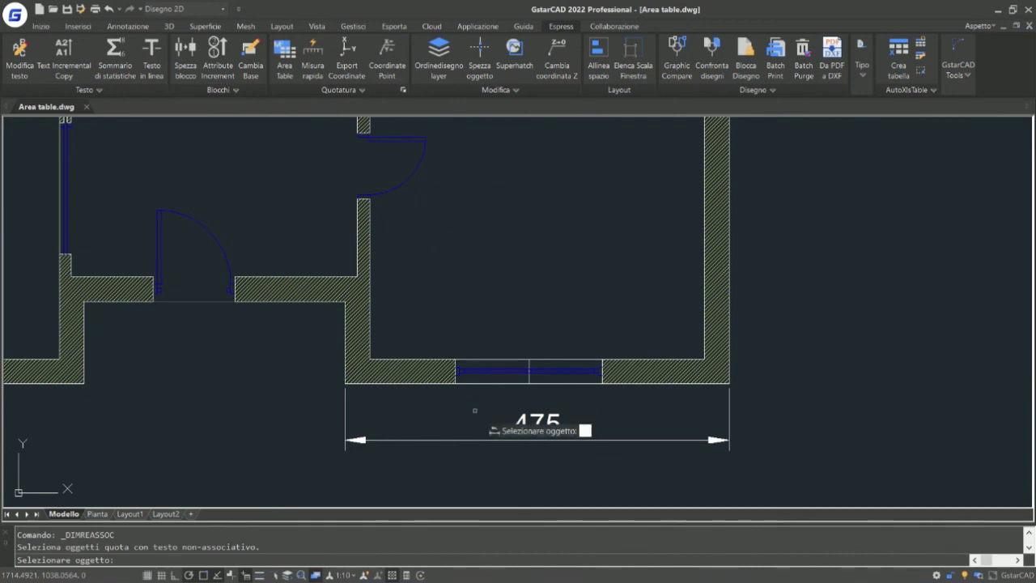
left_click(561, 419)
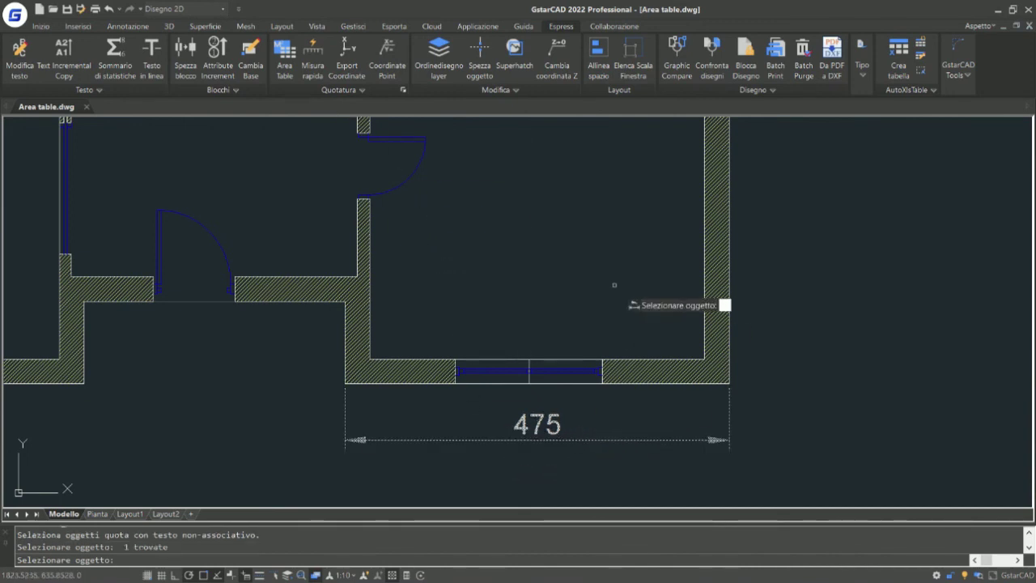
key("Return")
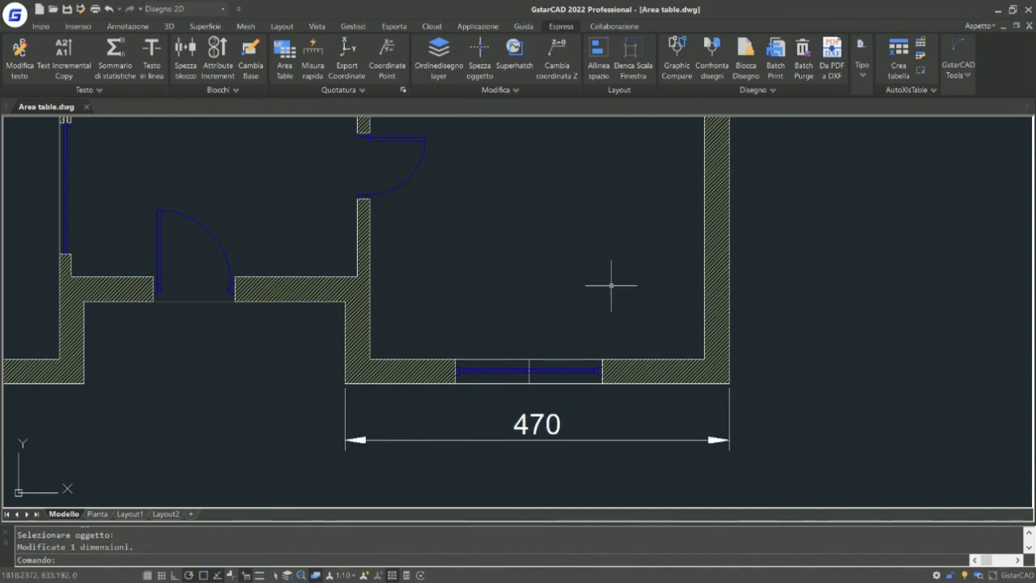